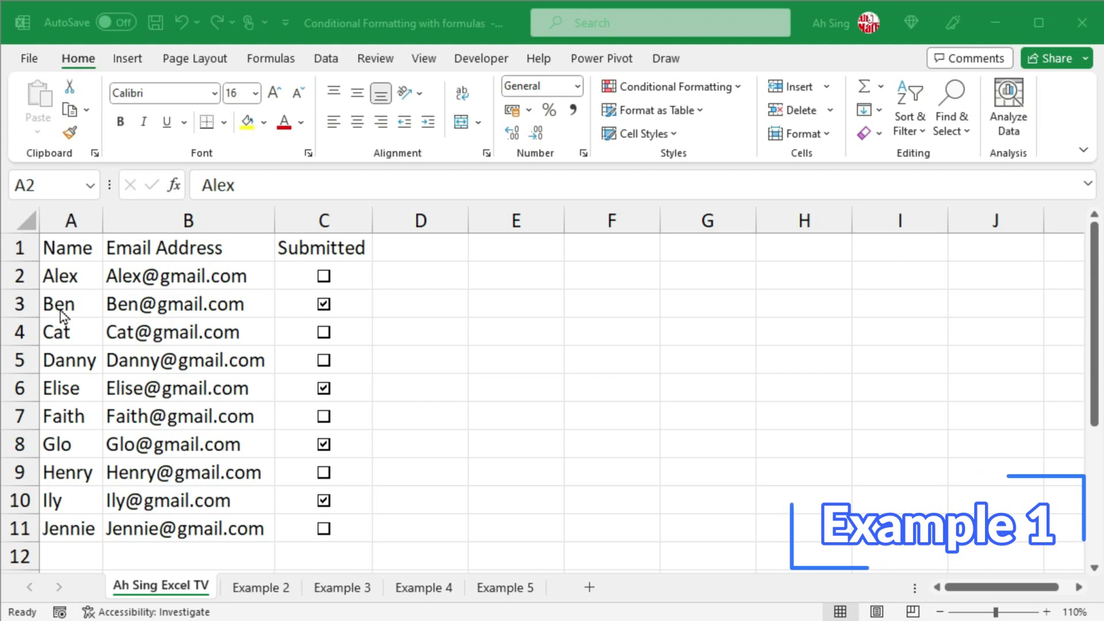
# Examine the values behind the Submitted checkboxes in C2 and C3 alongside the name in A2.
pyautogui.click(362, 276)
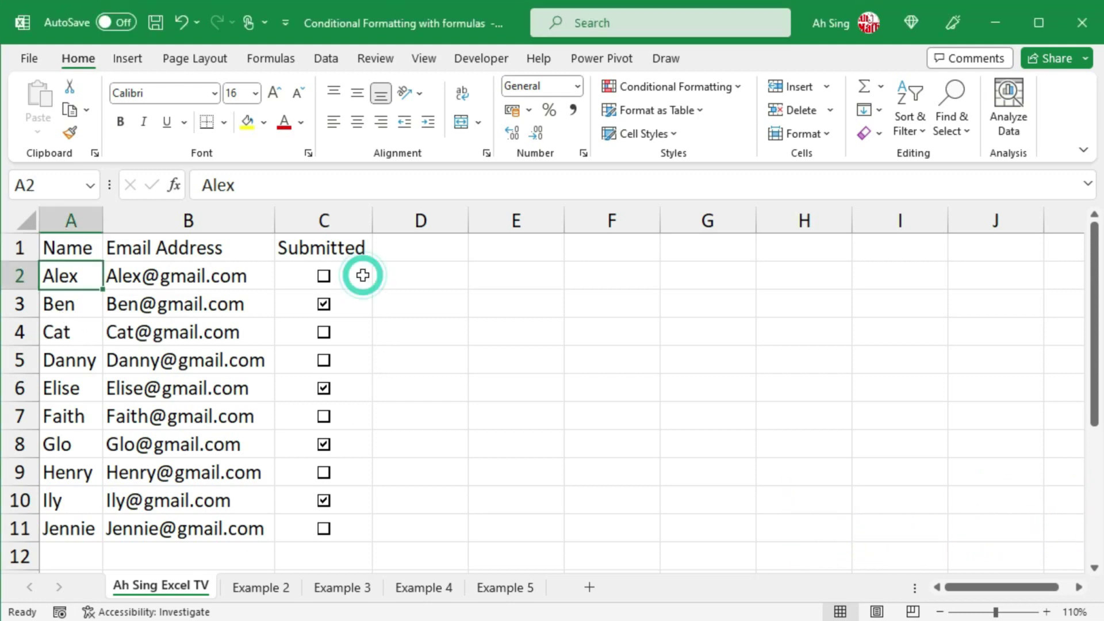
pyautogui.click(363, 275)
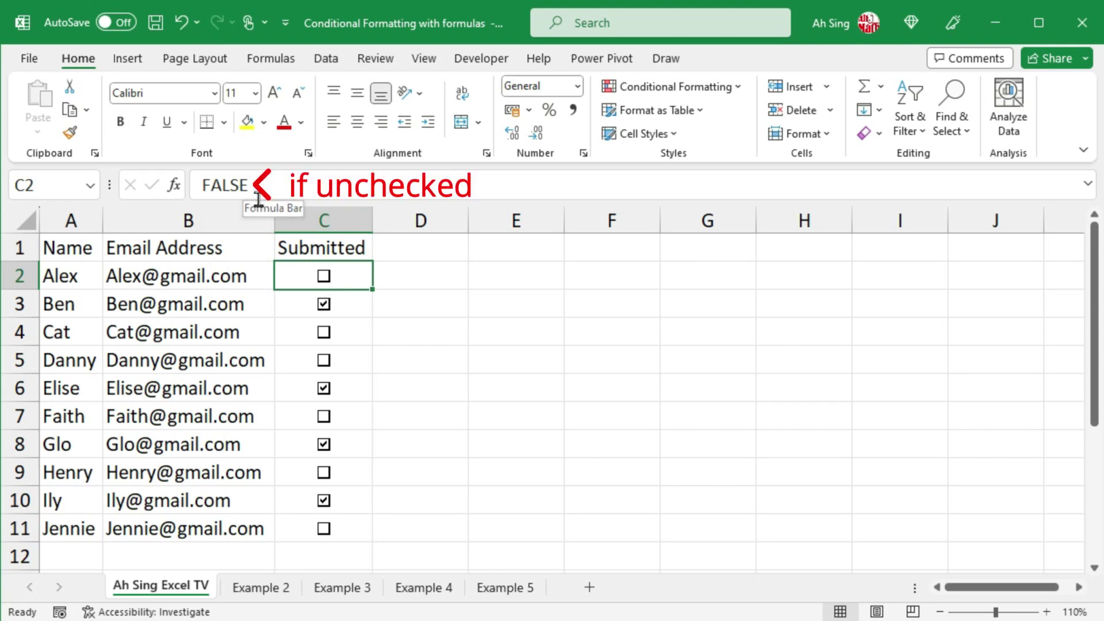
pyautogui.click(352, 308)
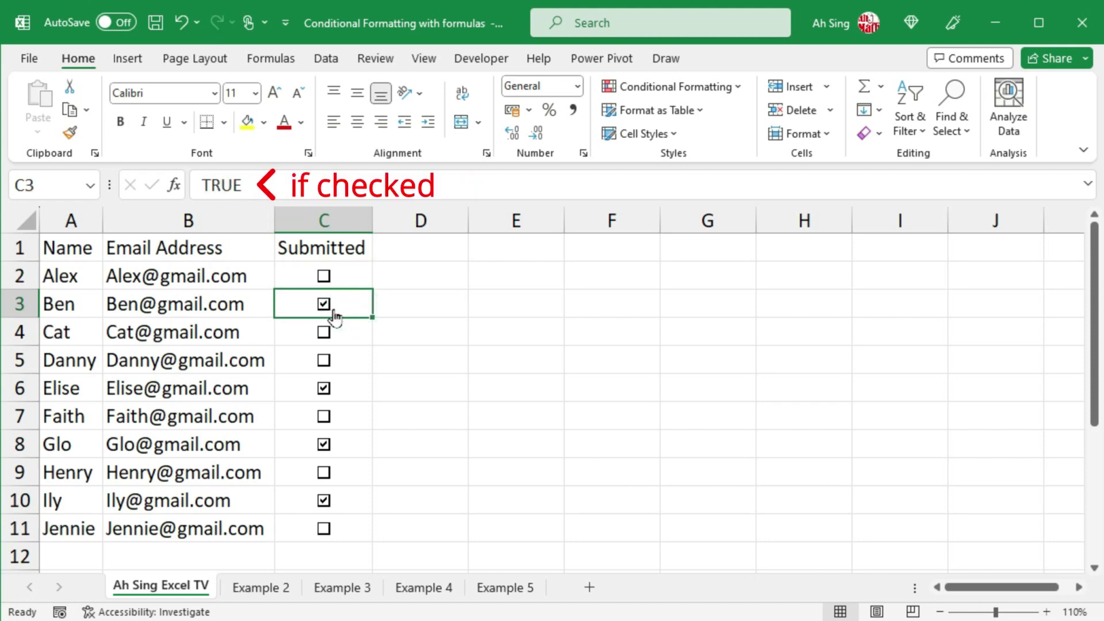
pyautogui.click(74, 281)
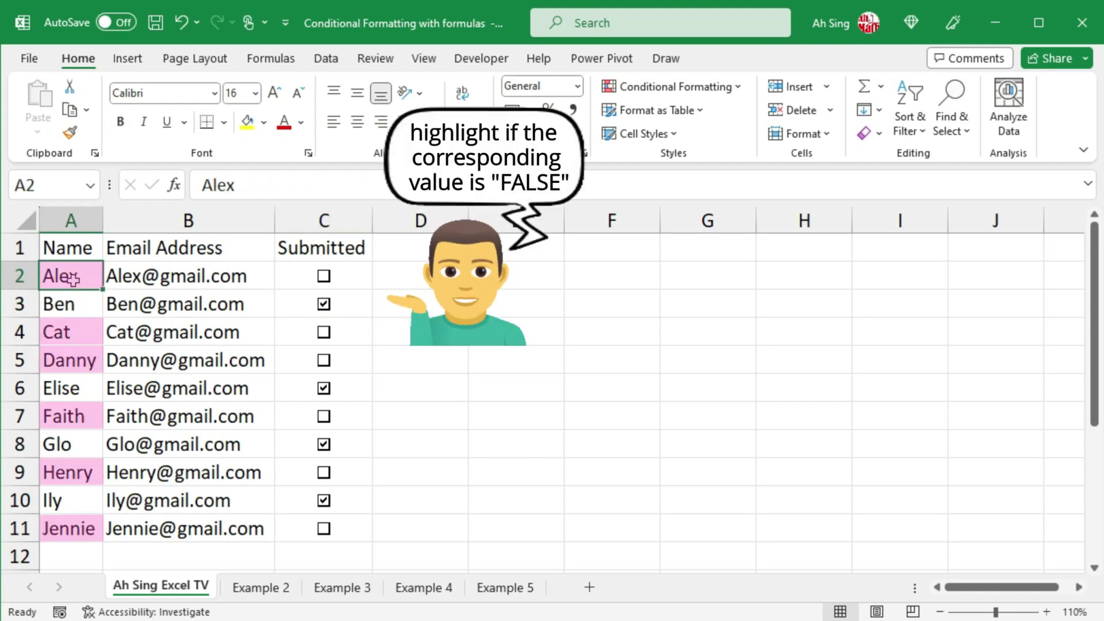
pyautogui.click(359, 275)
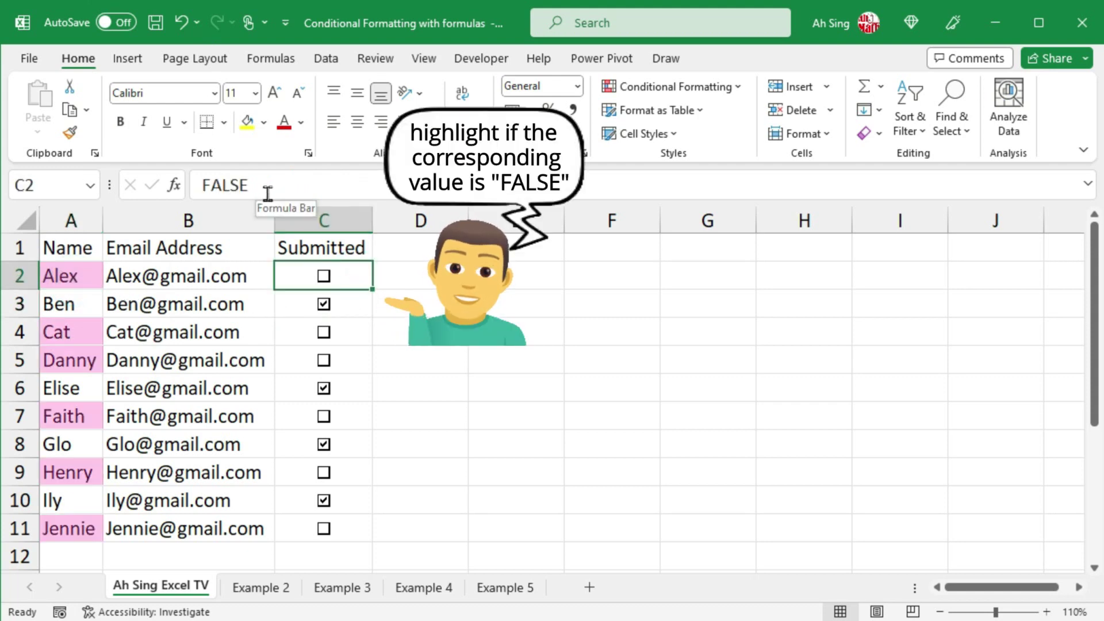
# Start a formula-based conditional formatting rule for the names in A2:A11 with the formula =C2=FALSE.
pyautogui.moveTo(83, 275); pyautogui.dragTo(83, 527)
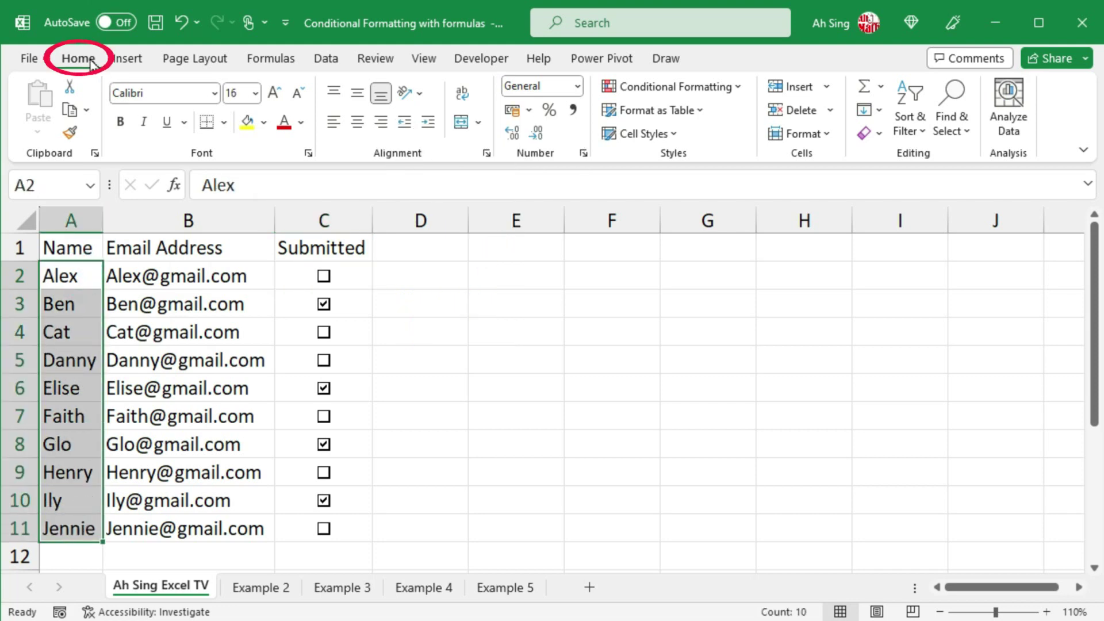
pyautogui.click(680, 99)
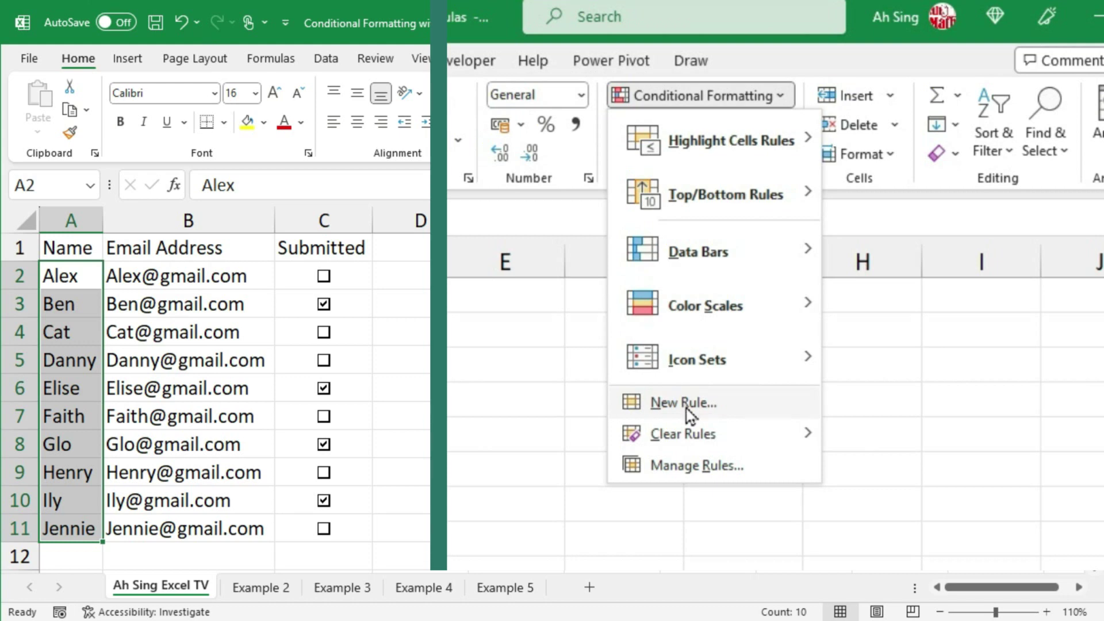
pyautogui.click(690, 416)
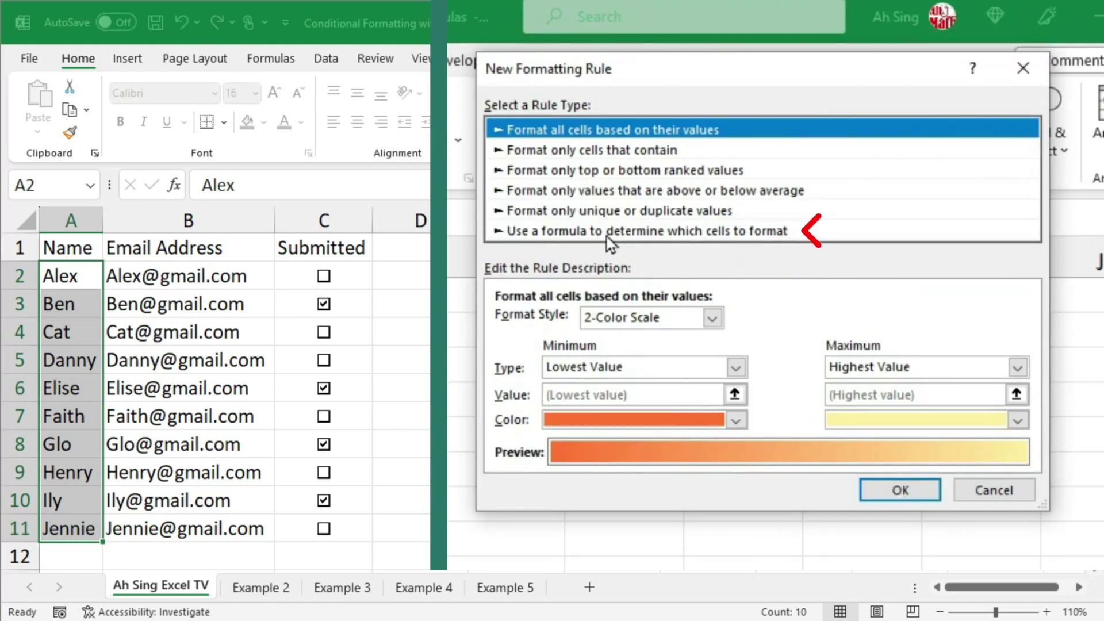
pyautogui.click(765, 237)
pyautogui.click(551, 321)
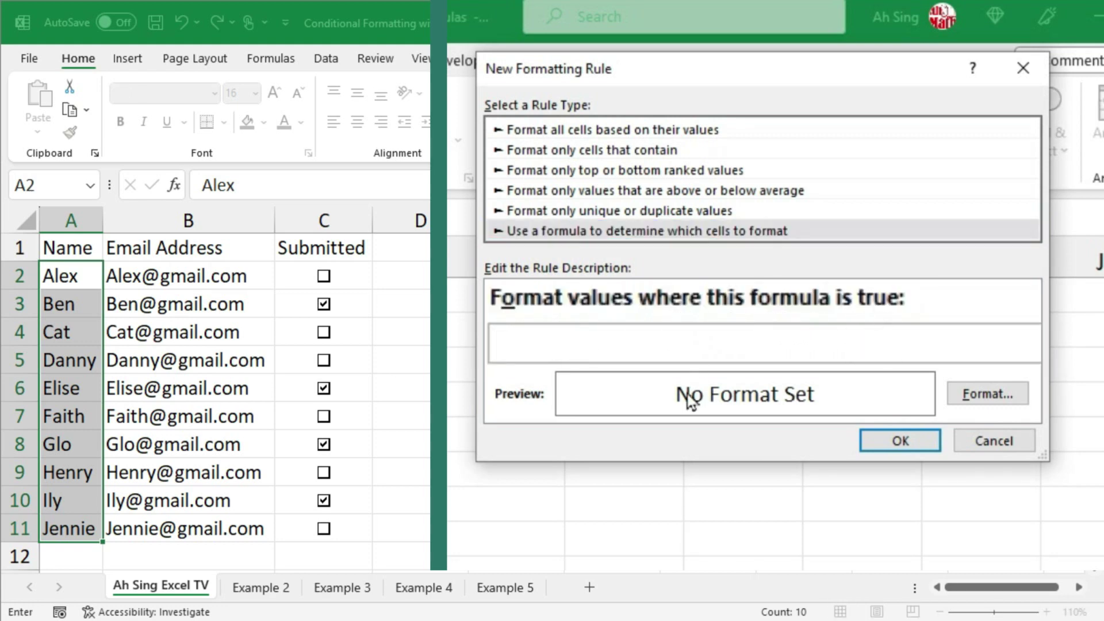
pyautogui.write('=')
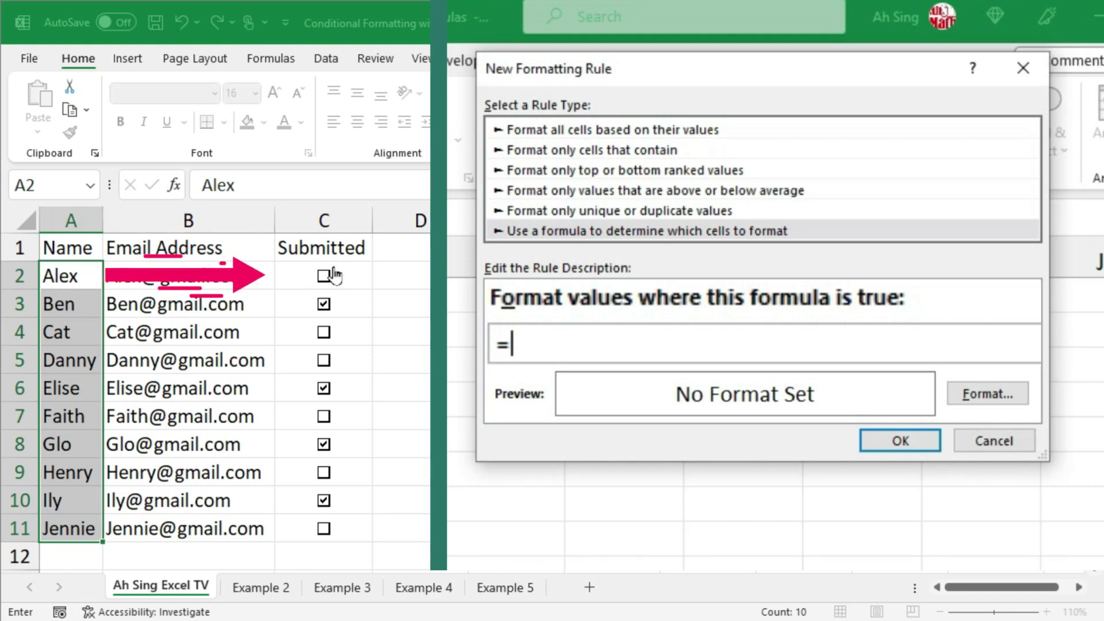
pyautogui.write('C2')
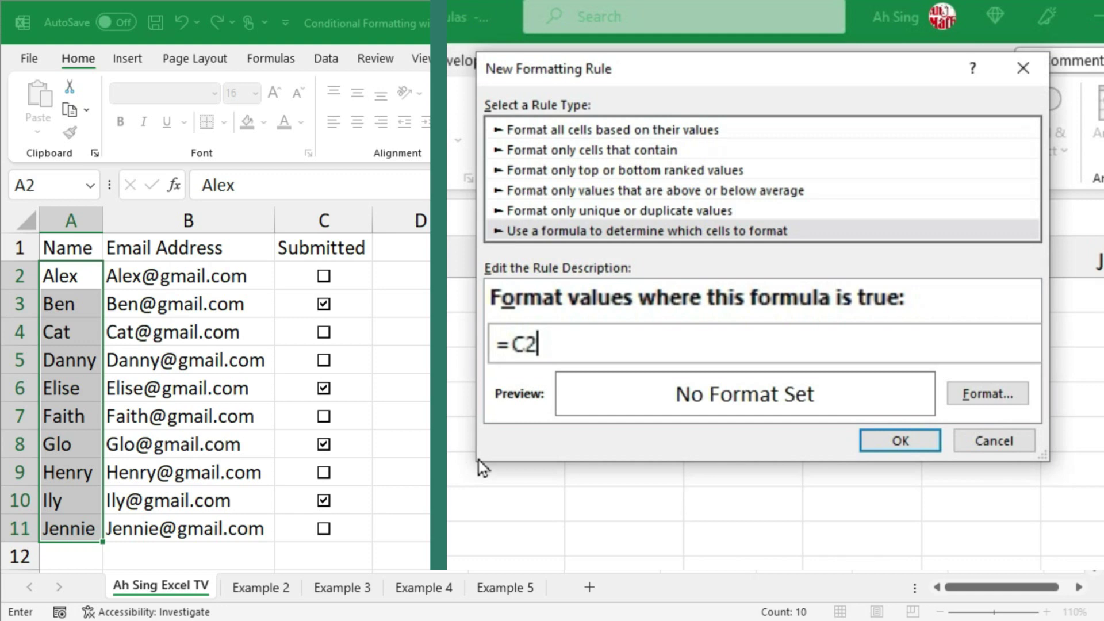
pyautogui.write('=FALSE')
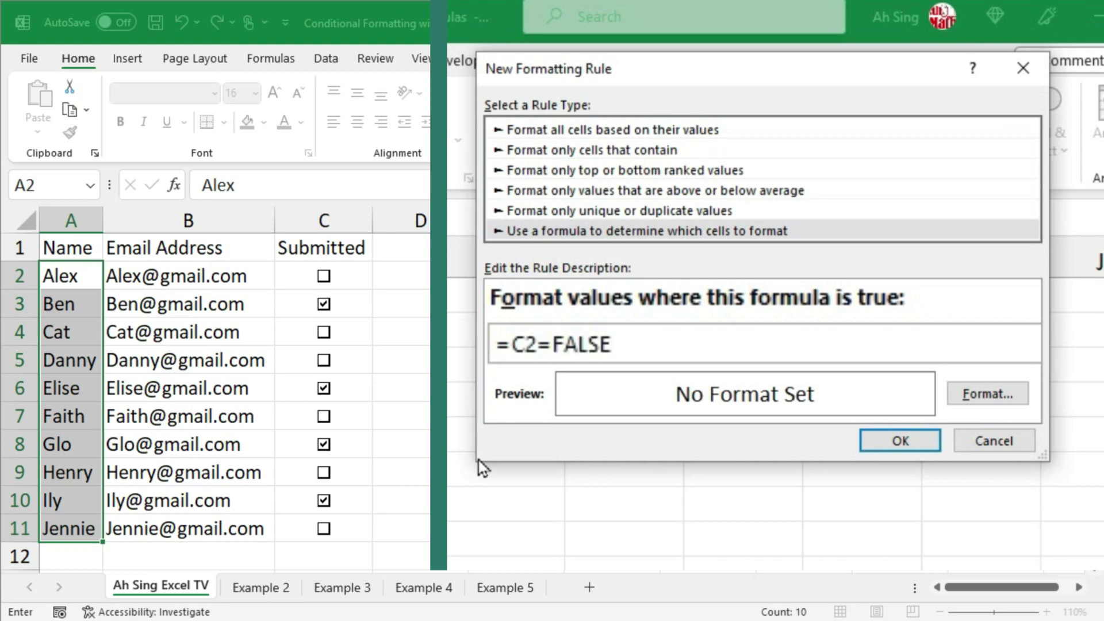
# Give the rule a light blue fill with a blue font colour and apply it.
pyautogui.click(987, 396)
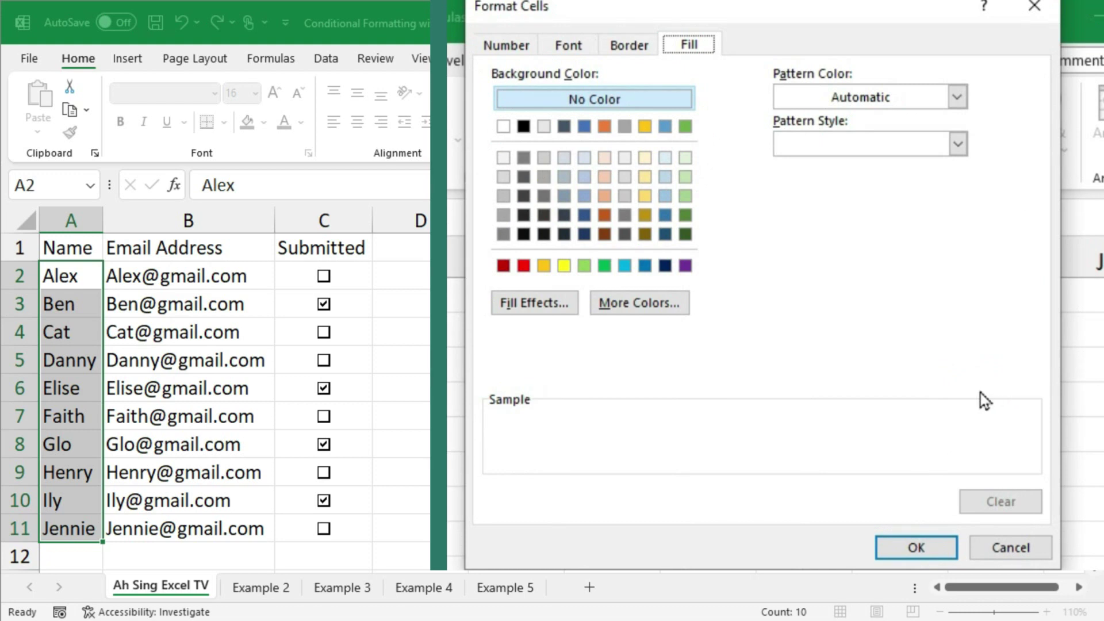
pyautogui.click(666, 196)
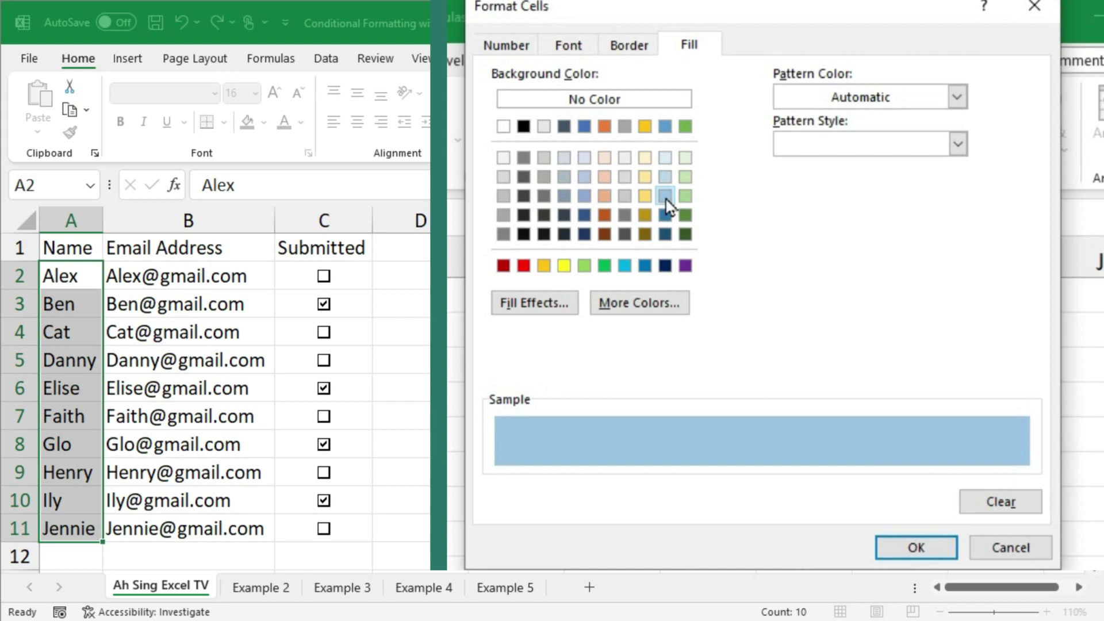
pyautogui.click(568, 48)
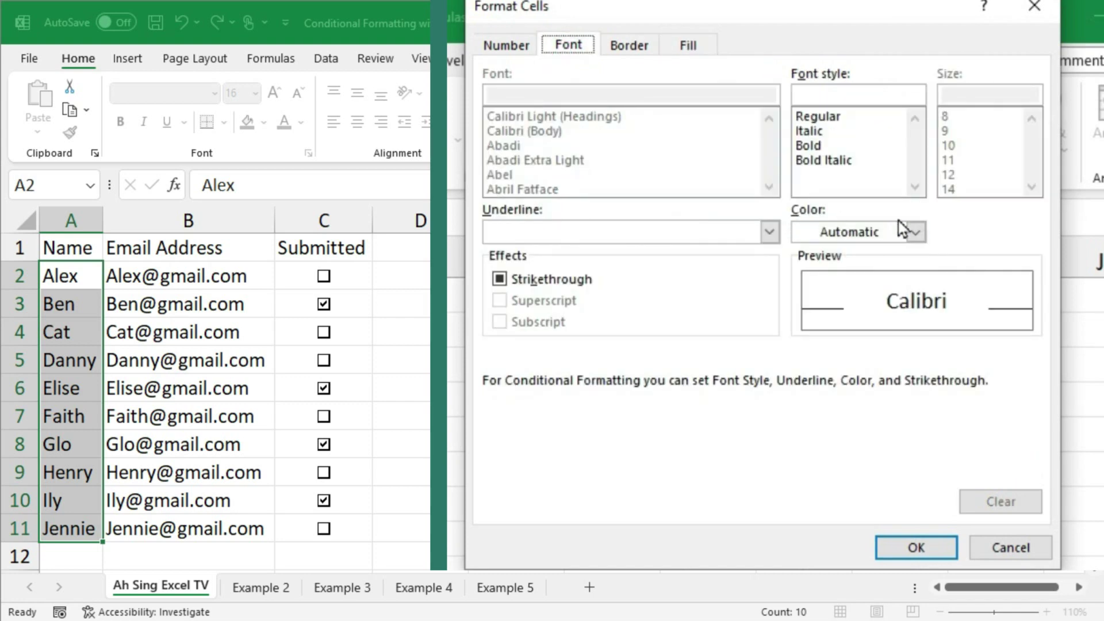
pyautogui.click(916, 233)
pyautogui.click(803, 539)
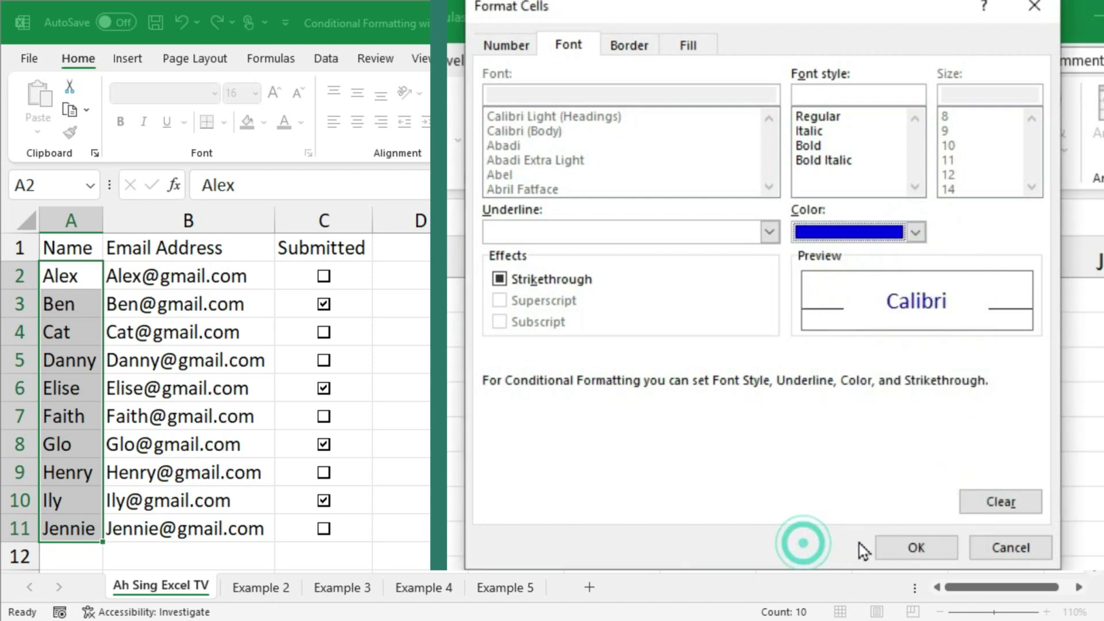
pyautogui.click(915, 547)
pyautogui.click(900, 441)
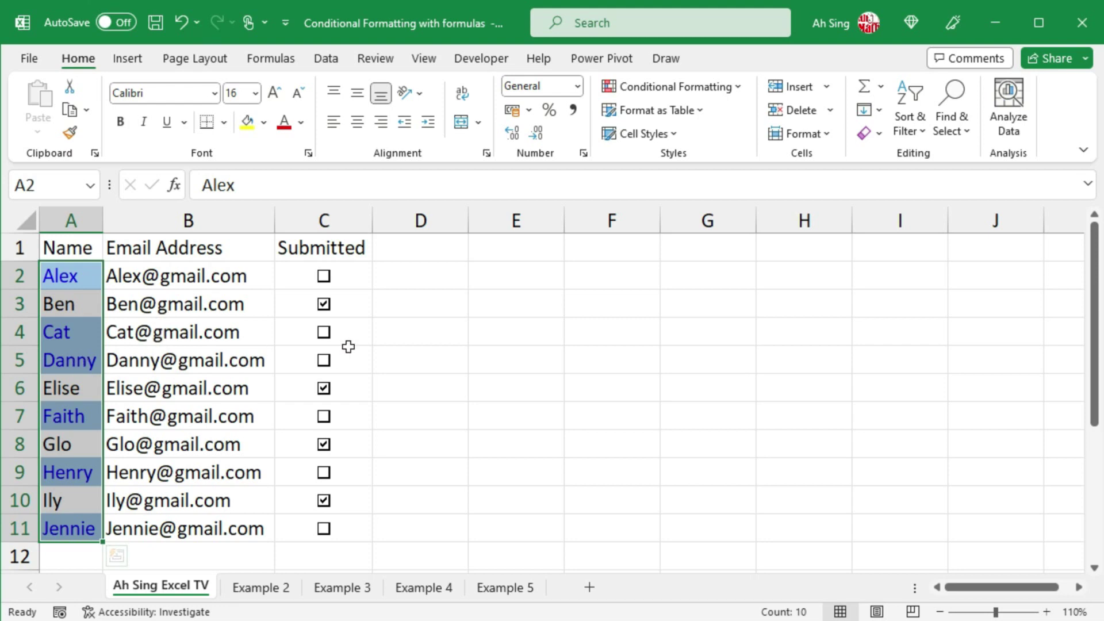
# Tick the Submitted checkboxes in C5 and C7 and untick the one in C6.
pyautogui.click(324, 360)
pyautogui.click(324, 416)
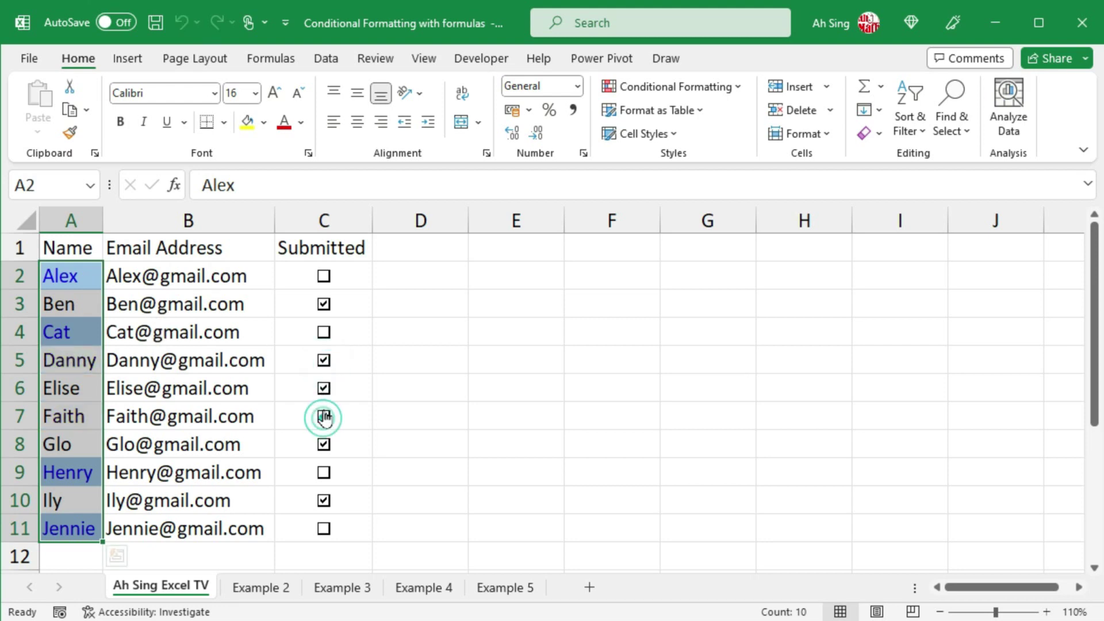
pyautogui.click(325, 390)
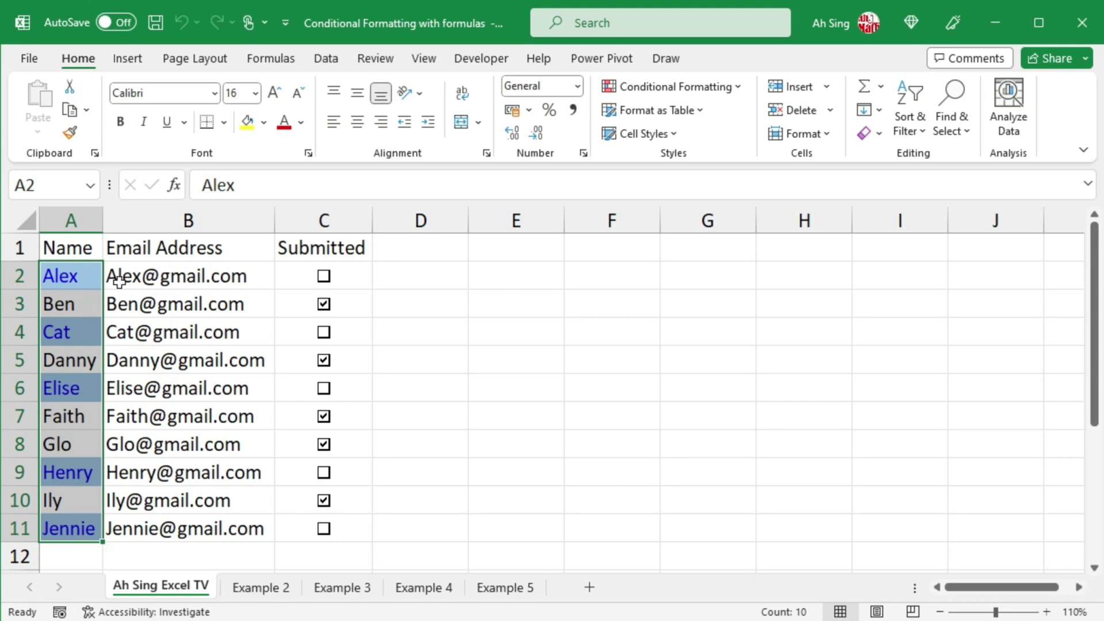
# Extend the existing =C2=FALSE formatting rule so that it applies to =$A$2:$B$11.
pyautogui.click(674, 92)
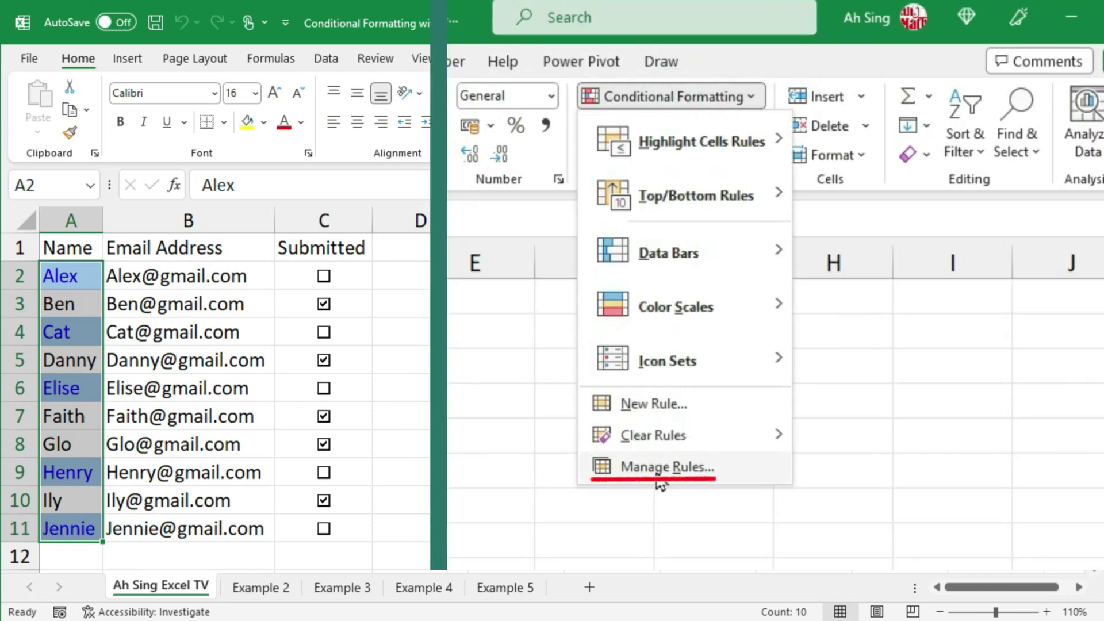
pyautogui.click(665, 482)
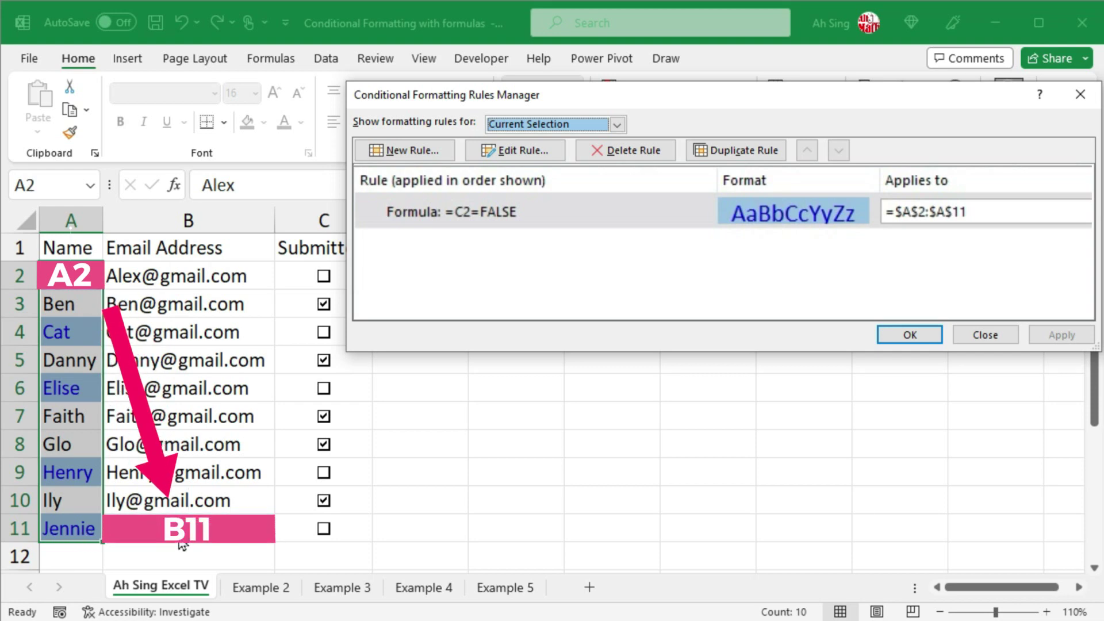
pyautogui.click(944, 212)
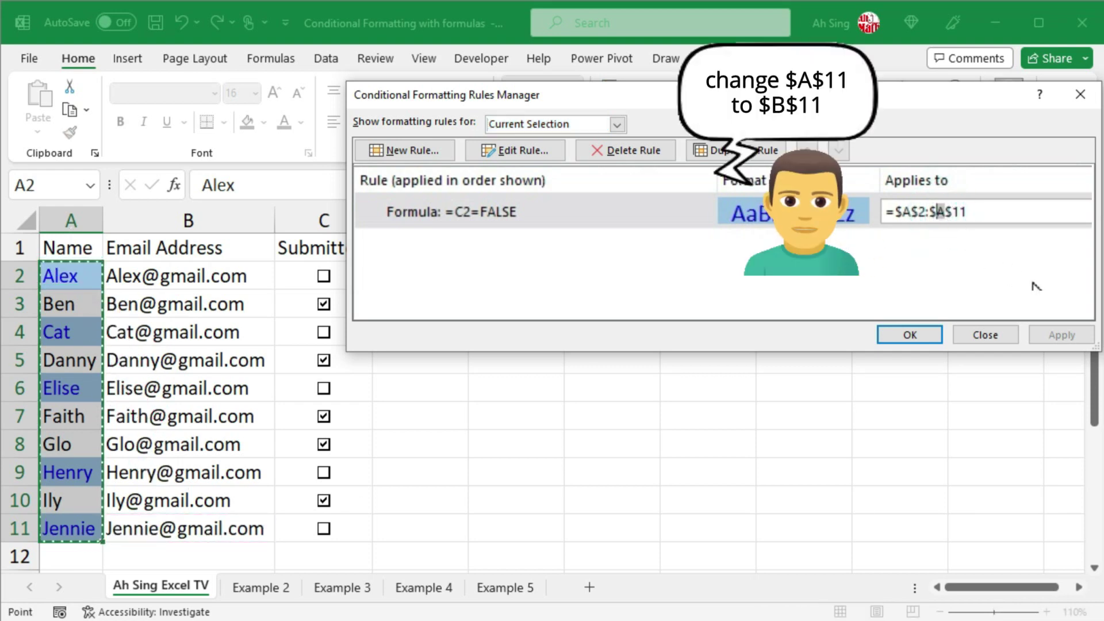
pyautogui.write('B')
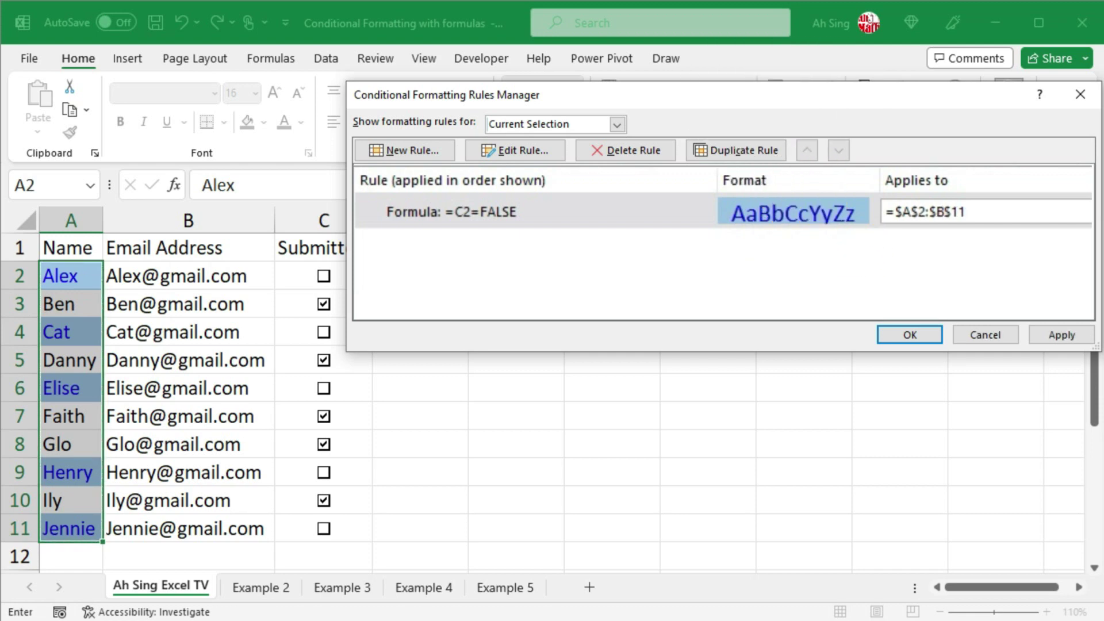
pyautogui.click(909, 336)
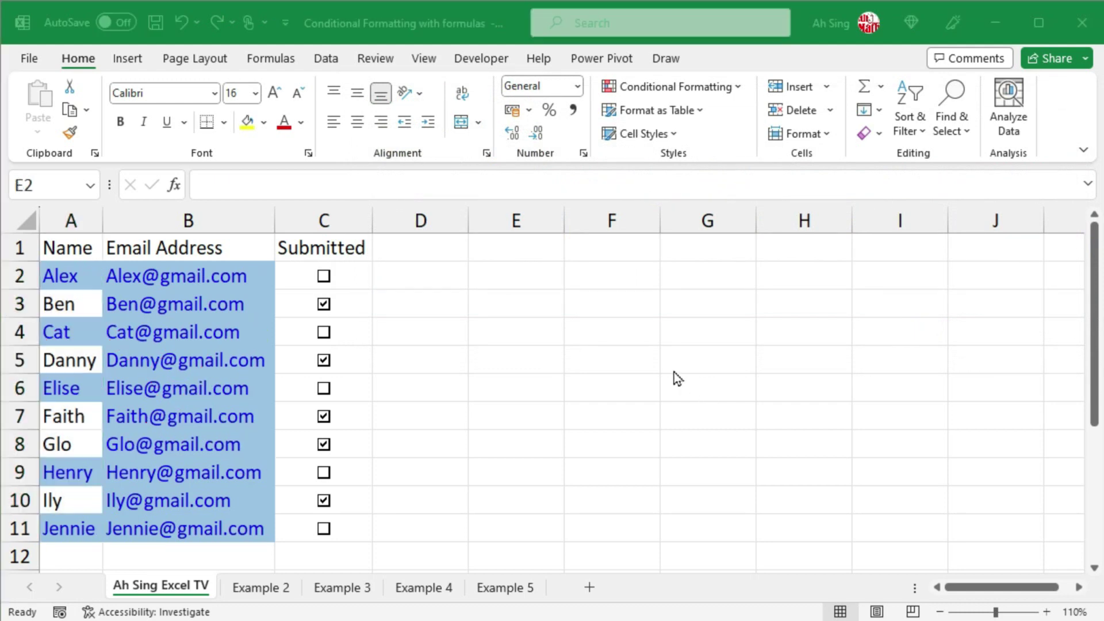
# Enter the column headings A in cell E1 and B in cell F1.
pyautogui.click(530, 284)
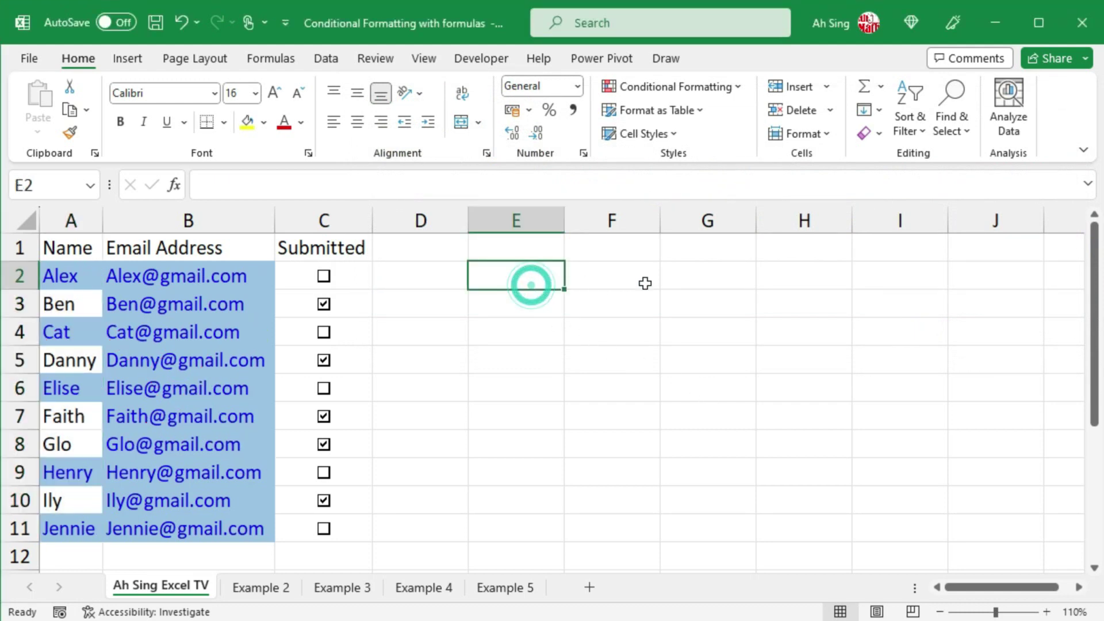
pyautogui.click(543, 248)
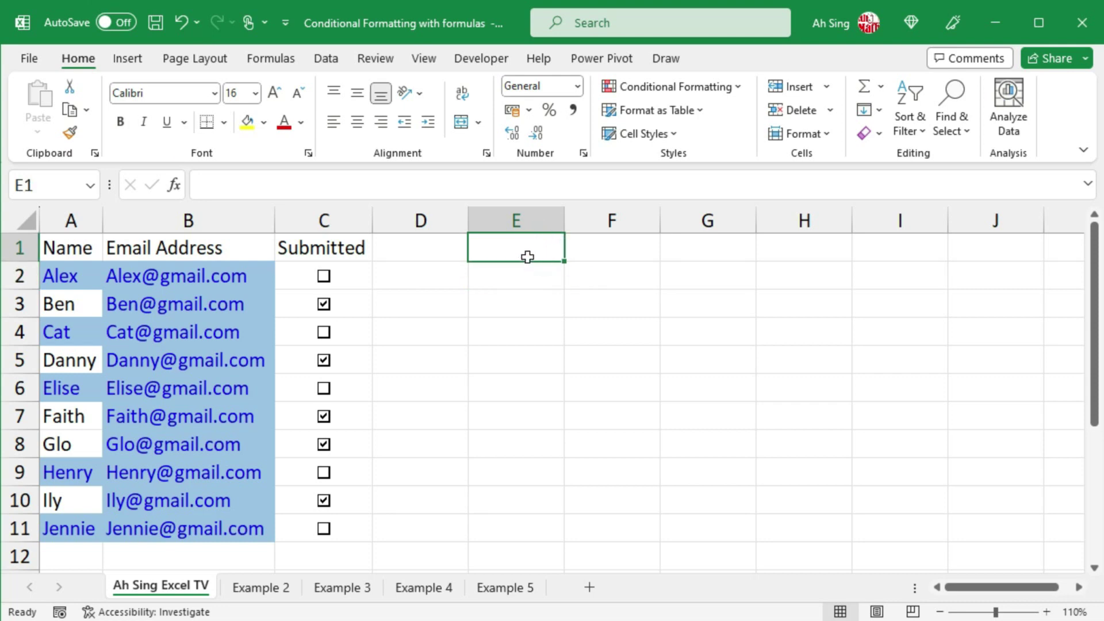
pyautogui.write('A')
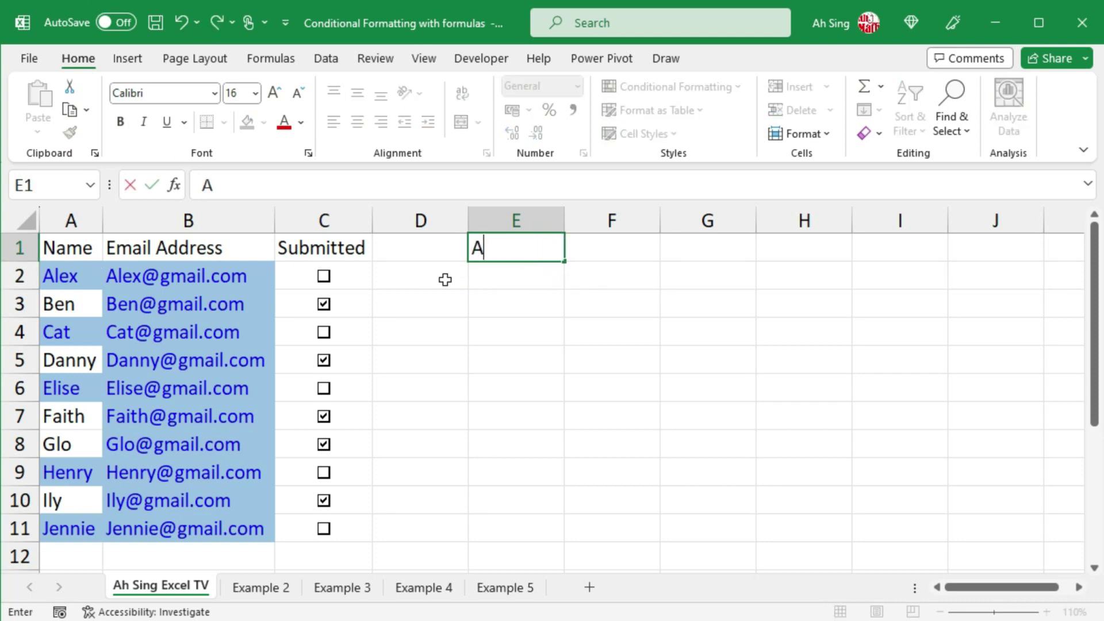
pyautogui.click(623, 251)
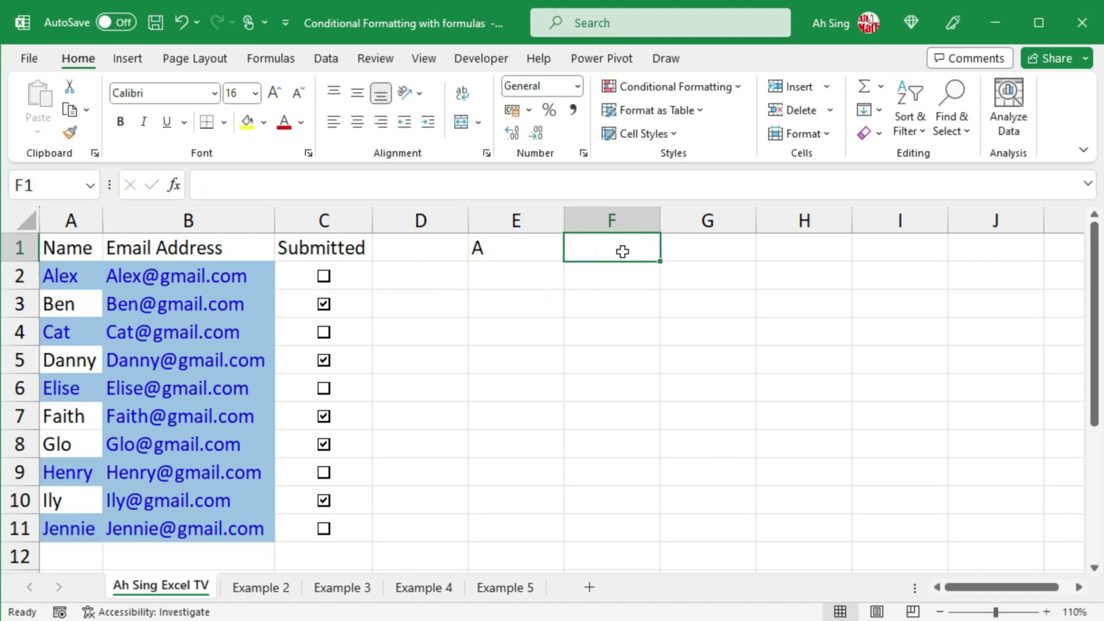
pyautogui.write('B')
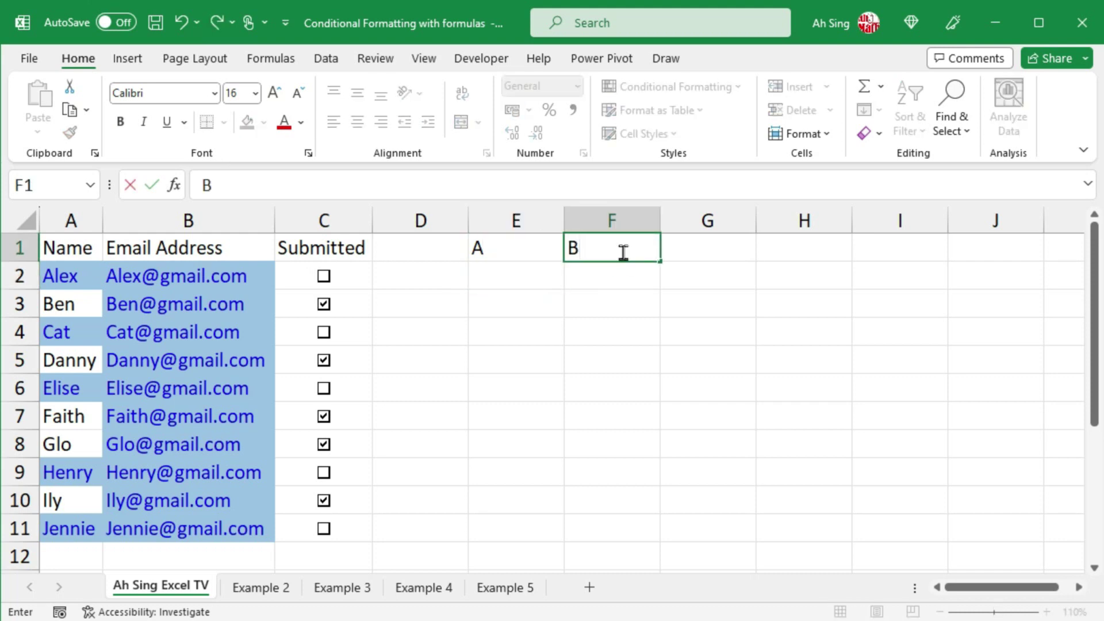
pyautogui.press('Return')
# Enter the formula =C2=FALSE in E2 and fill it down to E11.
pyautogui.click(519, 277)
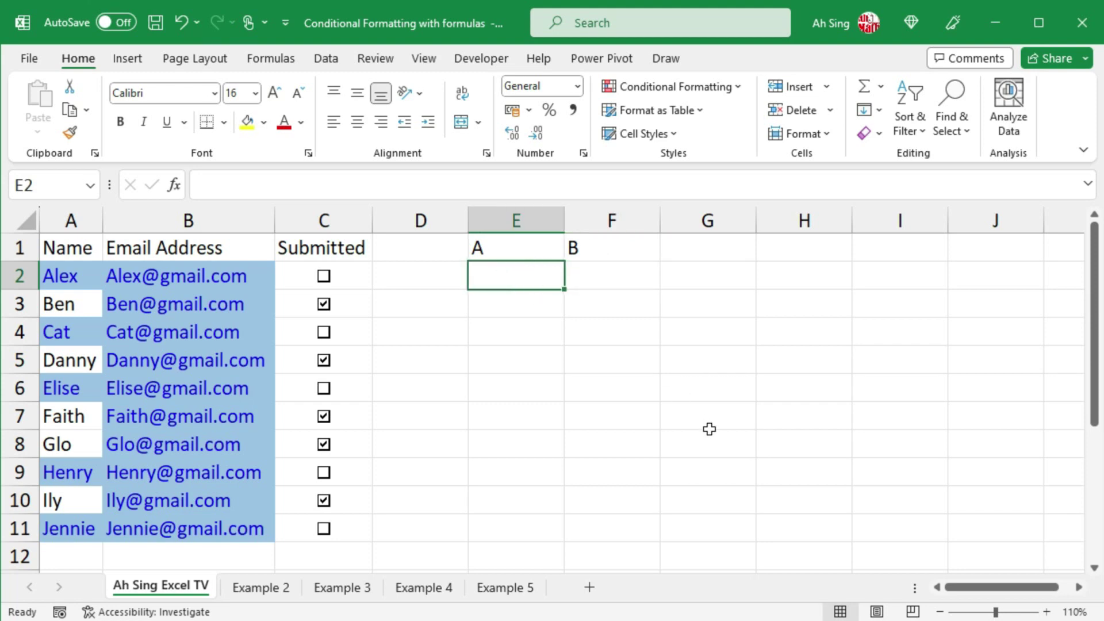
pyautogui.write('=C2')
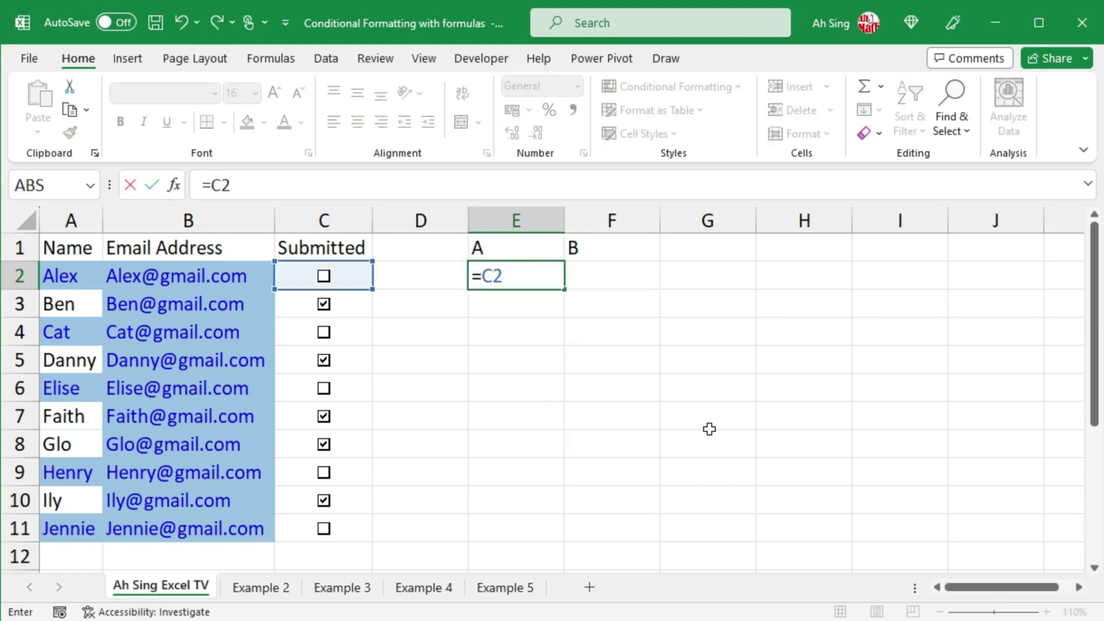
pyautogui.write('=FALSE')
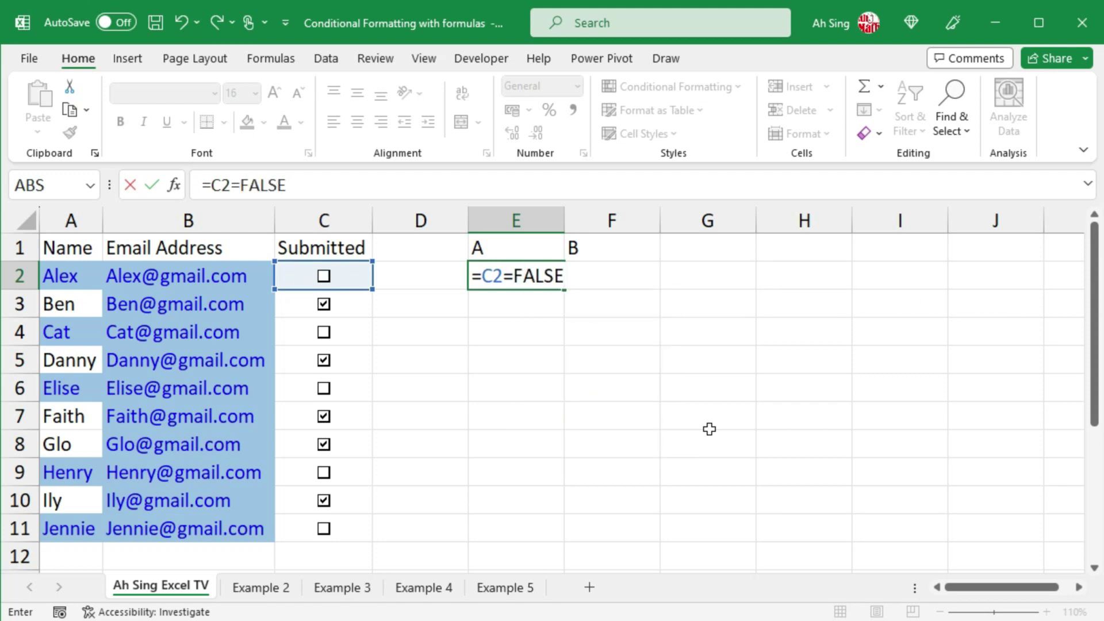
pyautogui.press('Return')
pyautogui.click(537, 276)
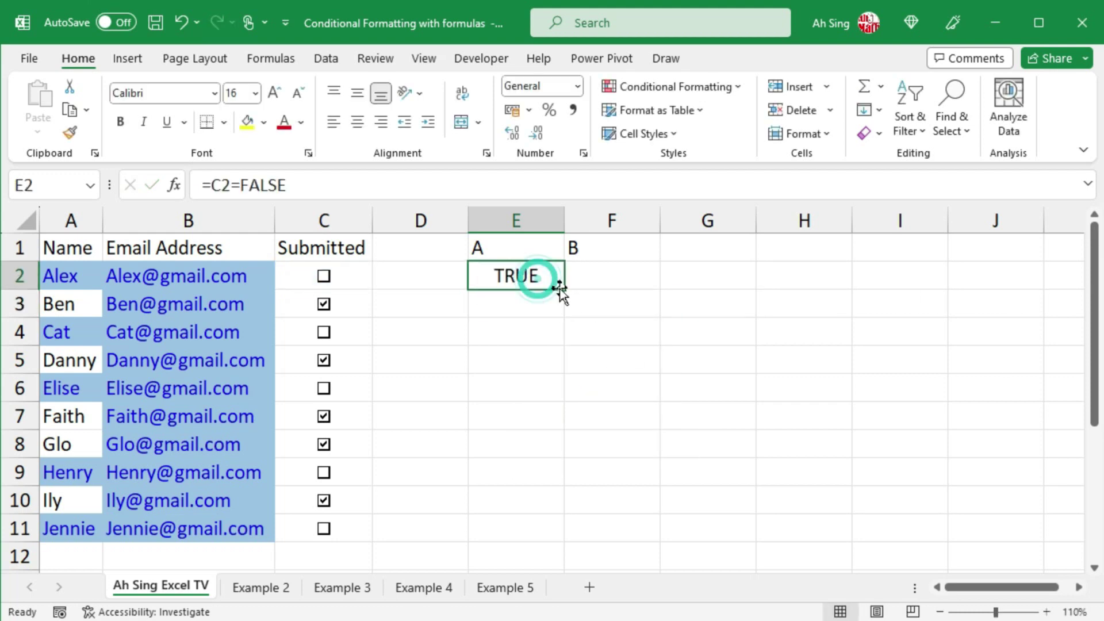
pyautogui.moveTo(564, 291); pyautogui.dragTo(561, 538)
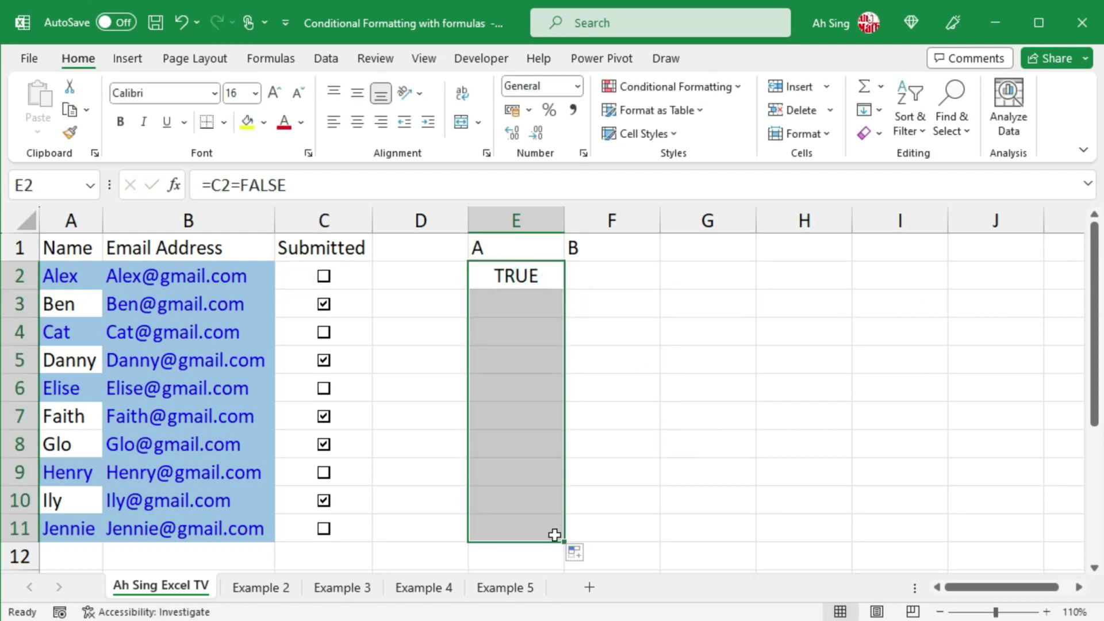
# Review the filled formulas in cells E2 through E6 one by one.
pyautogui.click(524, 282)
pyautogui.click(521, 305)
pyautogui.click(518, 333)
pyautogui.click(514, 361)
pyautogui.click(510, 391)
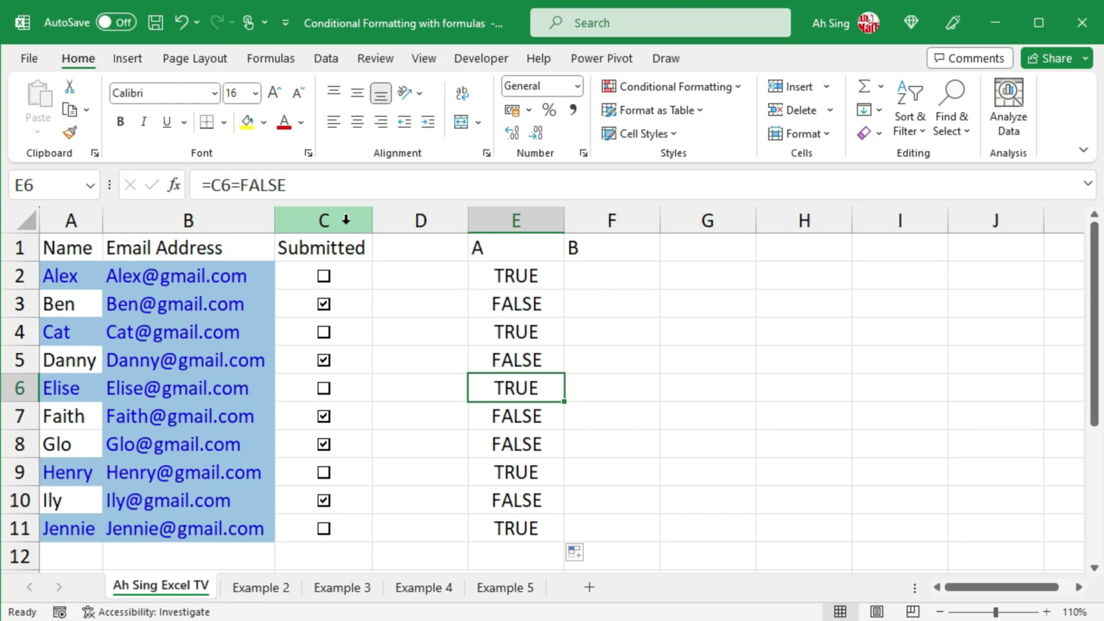
# Fill the =C2=FALSE formulas from column E across into F2:F11 and inspect the formula in F2.
pyautogui.moveTo(506, 276); pyautogui.dragTo(637, 543)
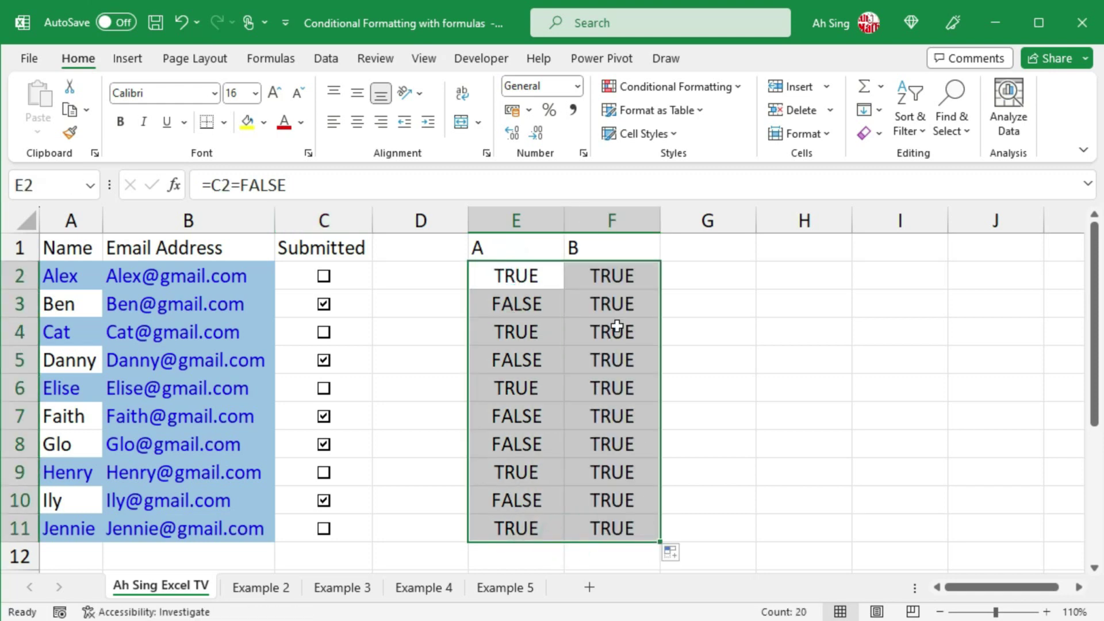
pyautogui.click(596, 270)
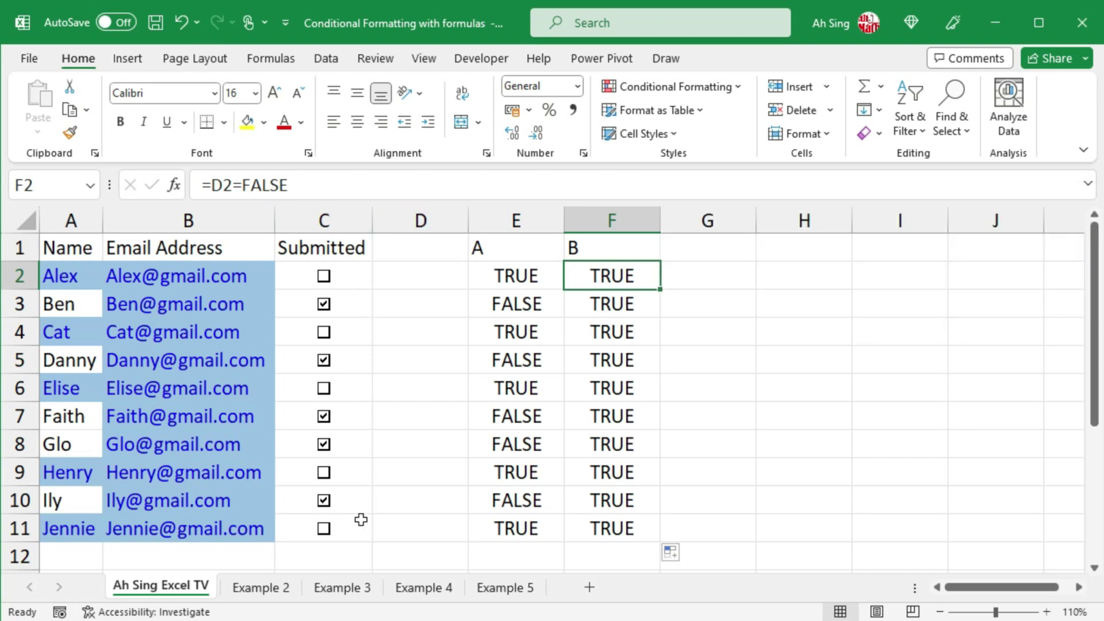
# Change the formula in E2 to =$C2=FALSE and fill it across E2:F11.
pyautogui.click(515, 275)
pyautogui.moveTo(211, 185); pyautogui.dragTo(220, 186)
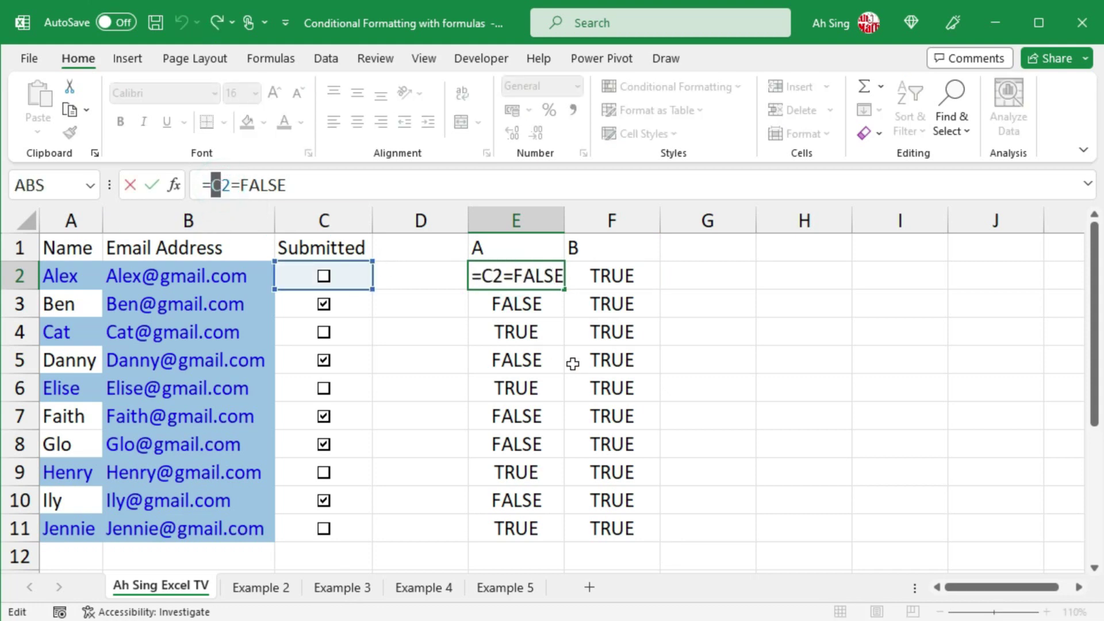
pyautogui.write('$C')
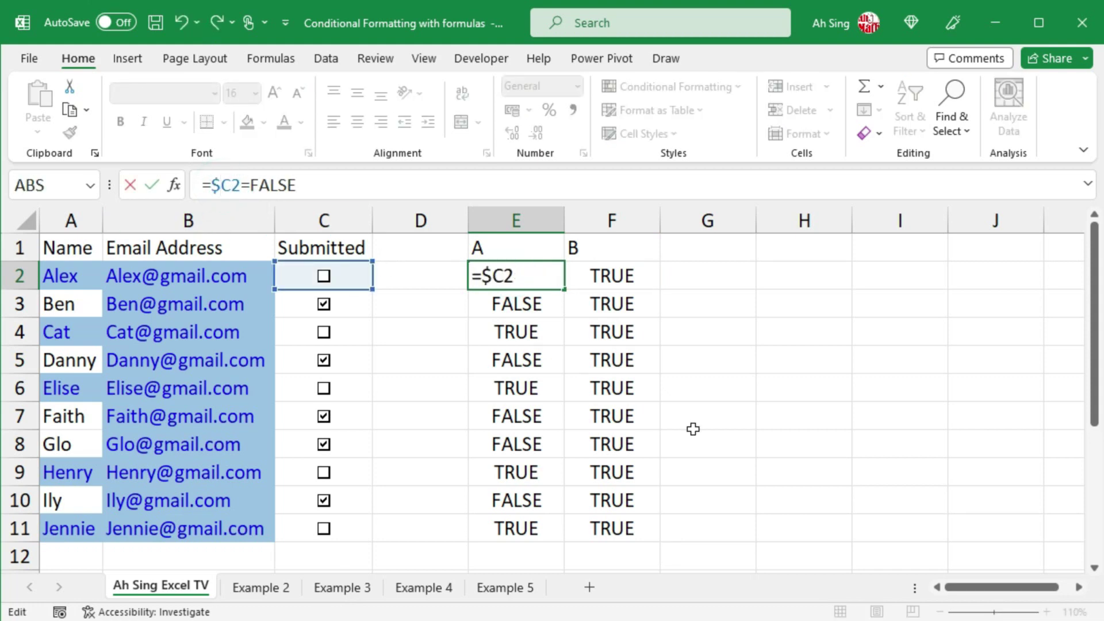
pyautogui.press('Return')
pyautogui.click(536, 277)
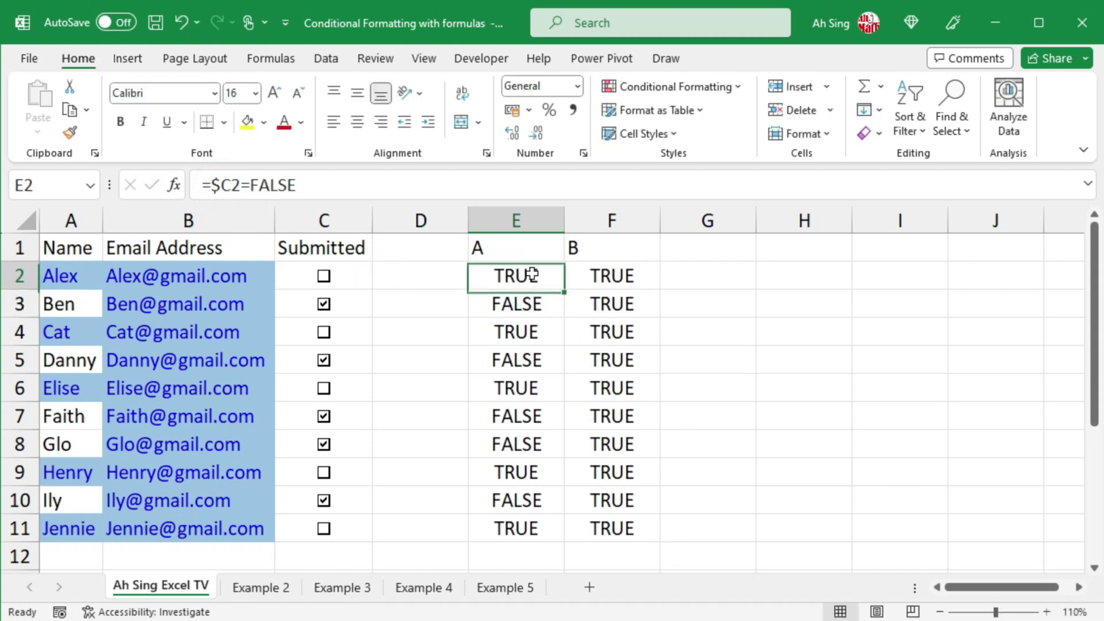
pyautogui.moveTo(563, 290); pyautogui.dragTo(637, 536)
# Review the column references of the filled formulas in F2, F3, F4 and F11.
pyautogui.click(603, 269)
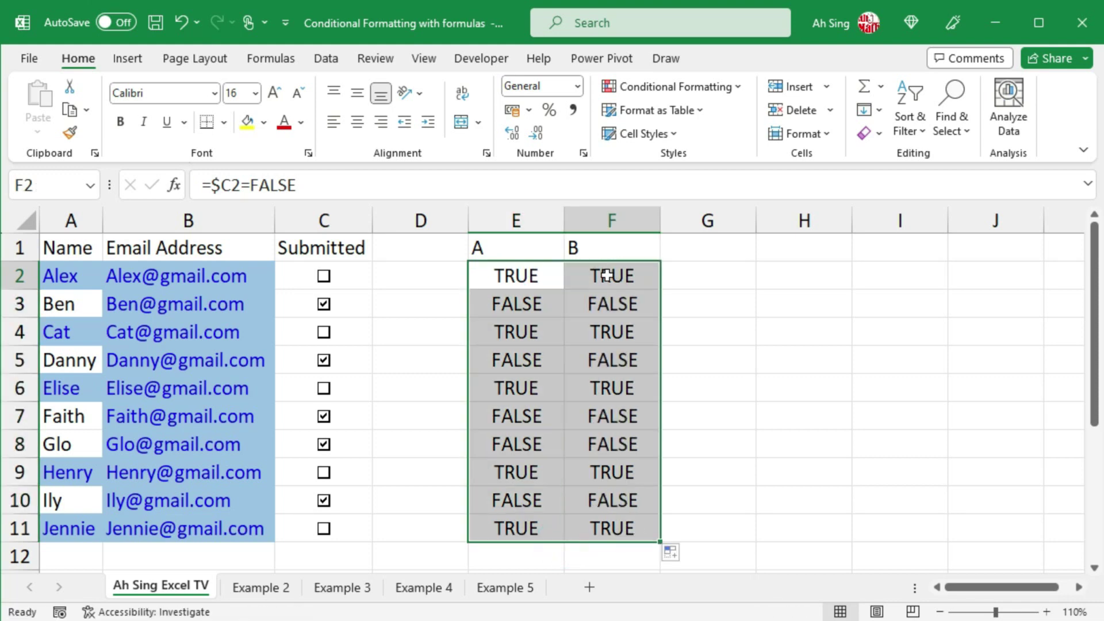
pyautogui.click(613, 304)
pyautogui.click(617, 333)
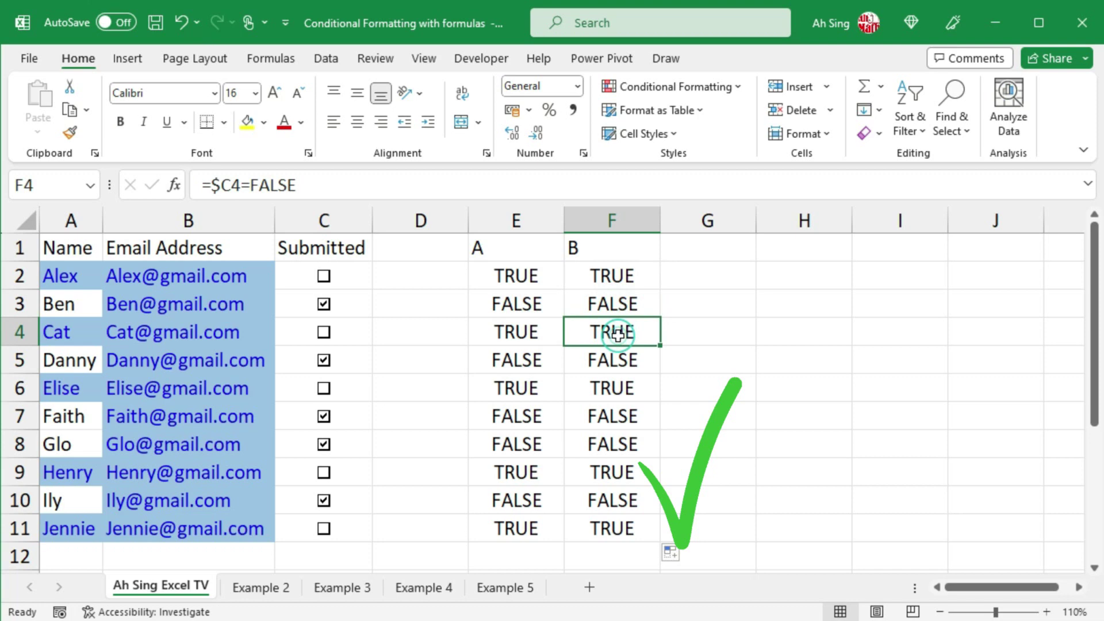
pyautogui.click(616, 278)
pyautogui.hotkey('ctrl', 'Down')
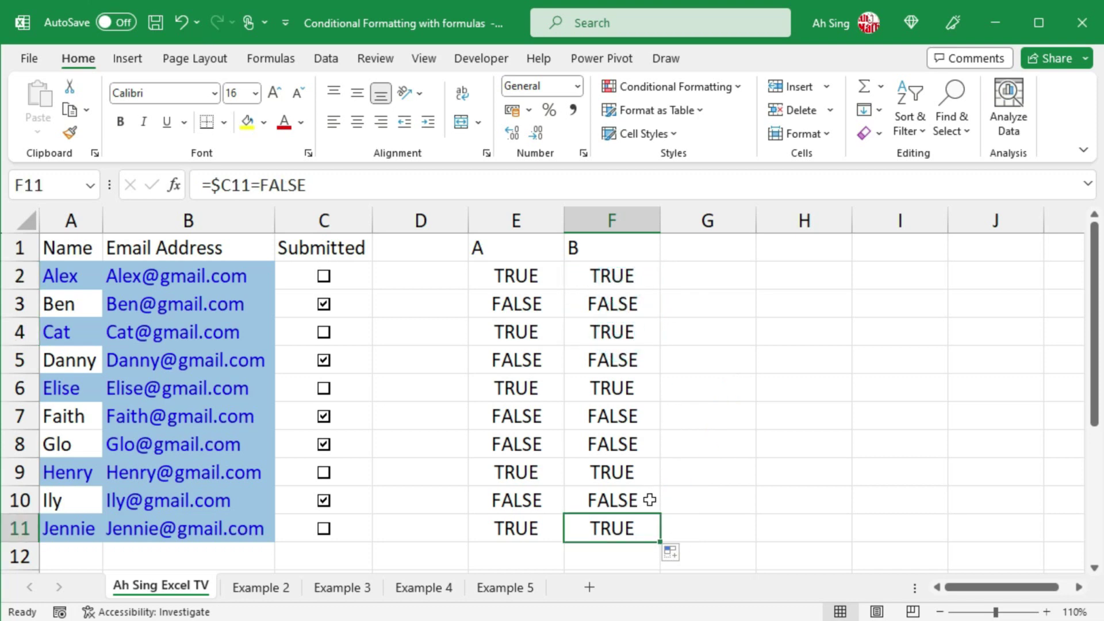
# Edit the conditional formatting rule for names and email addresses to use the formula =$C2=FALSE and apply it.
pyautogui.click(52, 275)
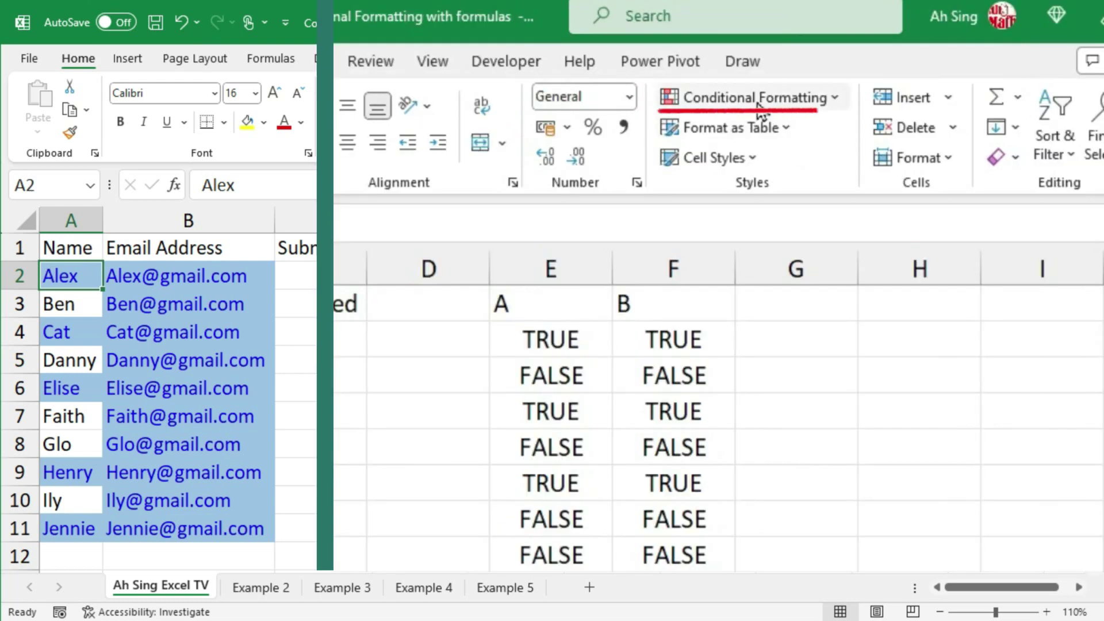
pyautogui.click(677, 88)
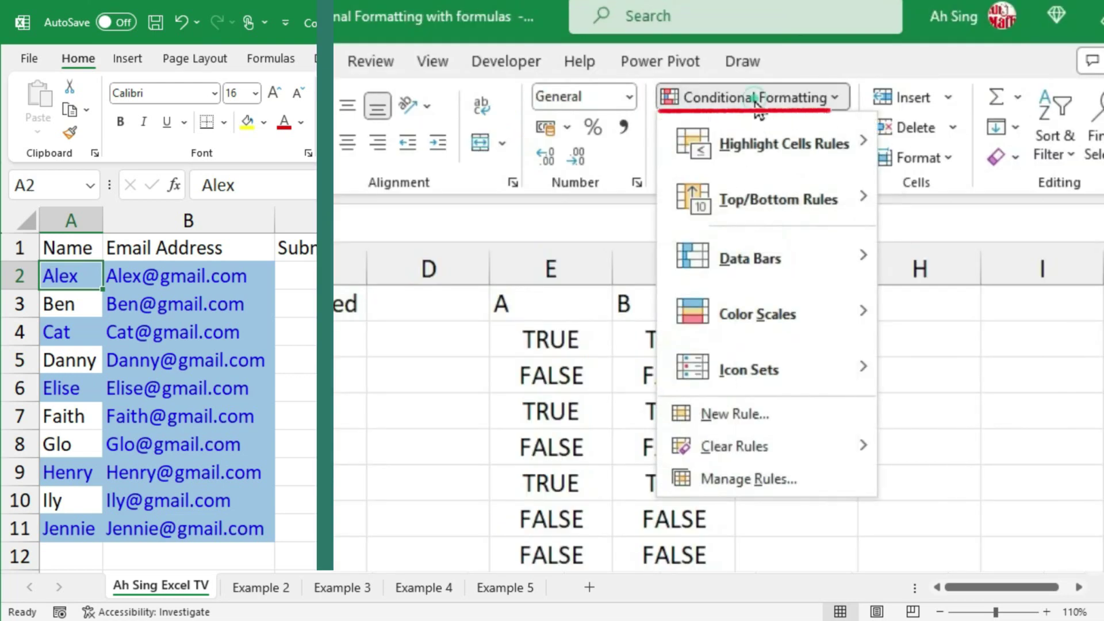
pyautogui.click(733, 479)
pyautogui.click(556, 180)
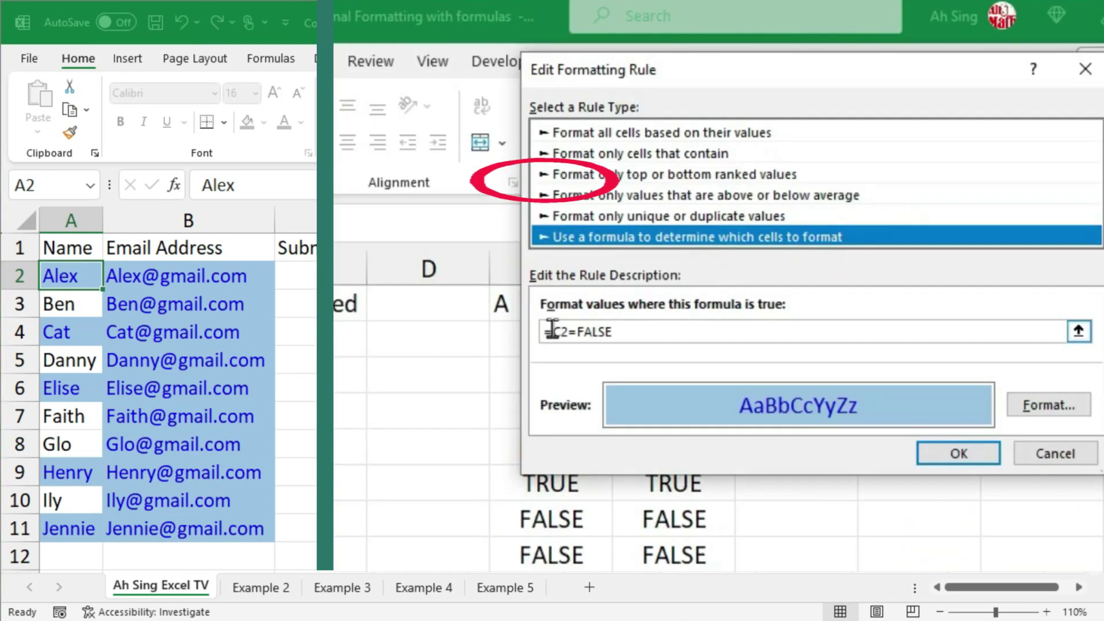
pyautogui.click(547, 348)
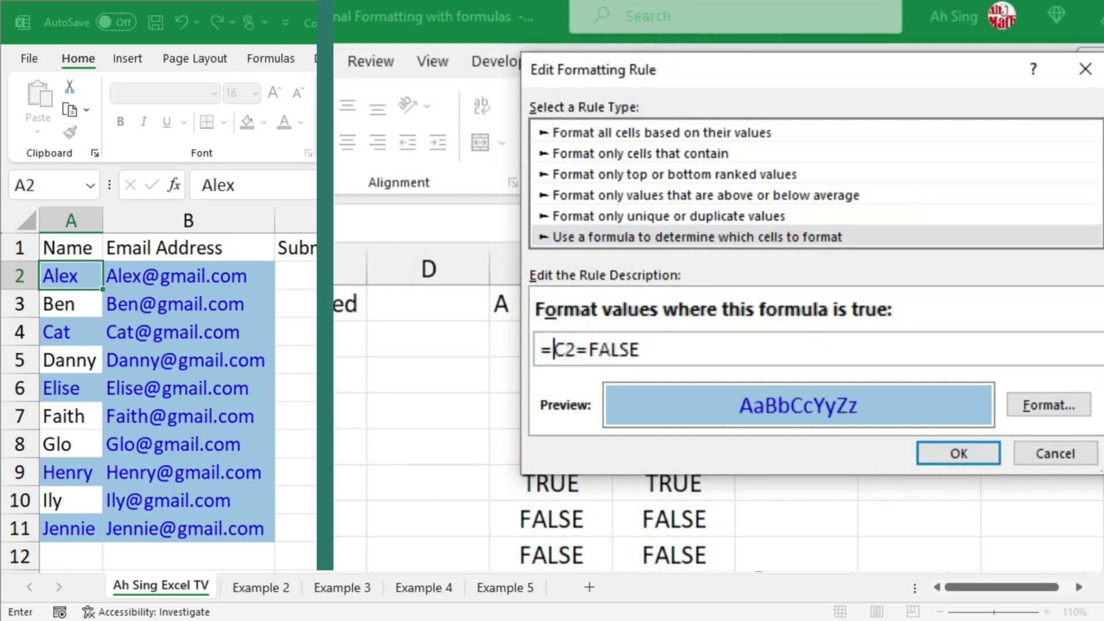
pyautogui.write('$')
pyautogui.click(963, 454)
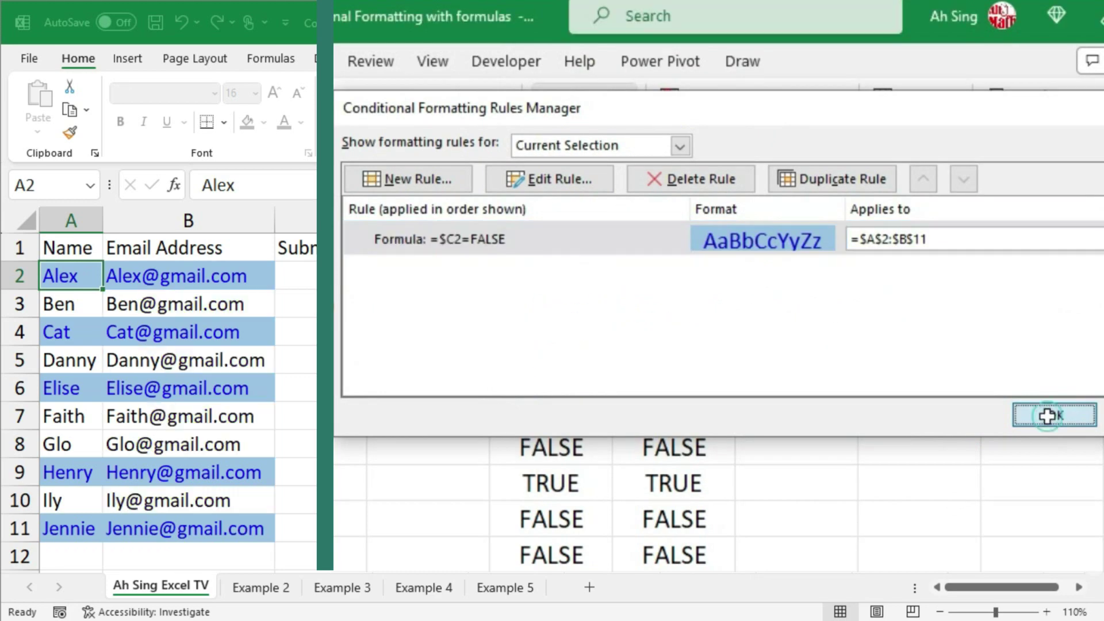
pyautogui.click(1048, 415)
# Test the rule by ticking the Submitted checkboxes in rows 2 and 4 and toggling the one in row 3.
pyautogui.click(324, 276)
pyautogui.click(324, 333)
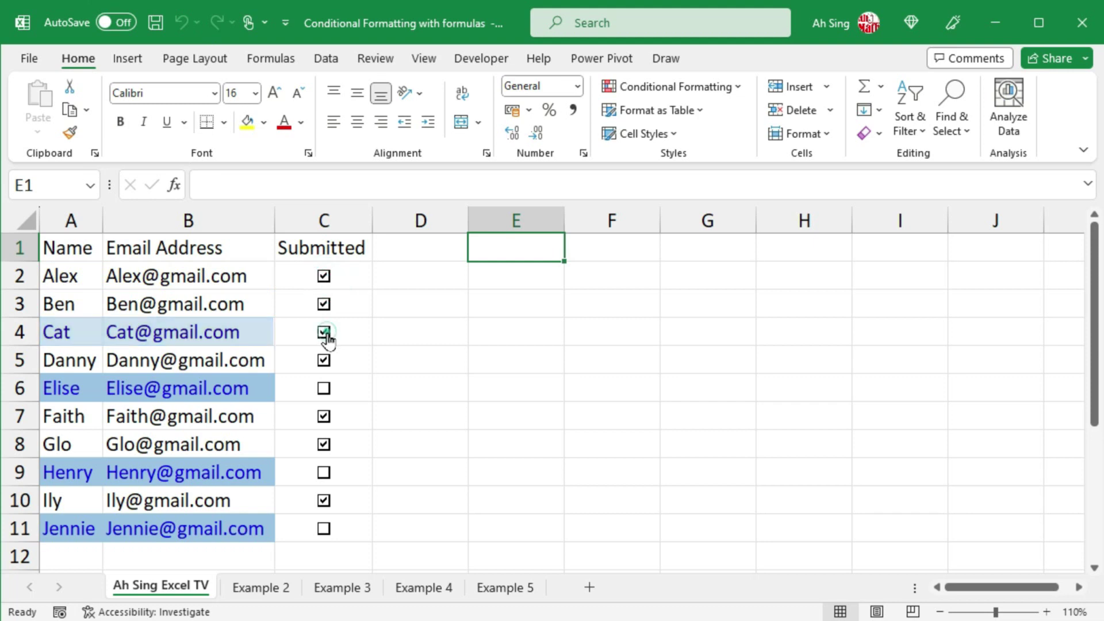
pyautogui.click(325, 306)
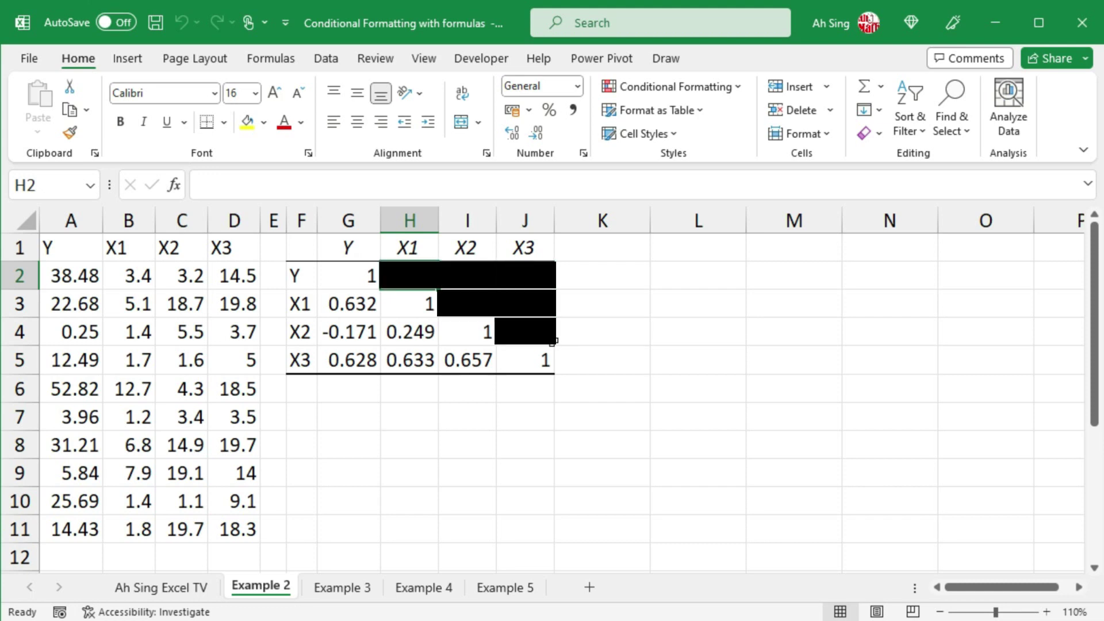
# Create a formula-based conditional formatting rule for the correlation matrix G2:J5 on the Example 2 sheet with the formula =G2="".
pyautogui.moveTo(340, 276); pyautogui.dragTo(535, 358)
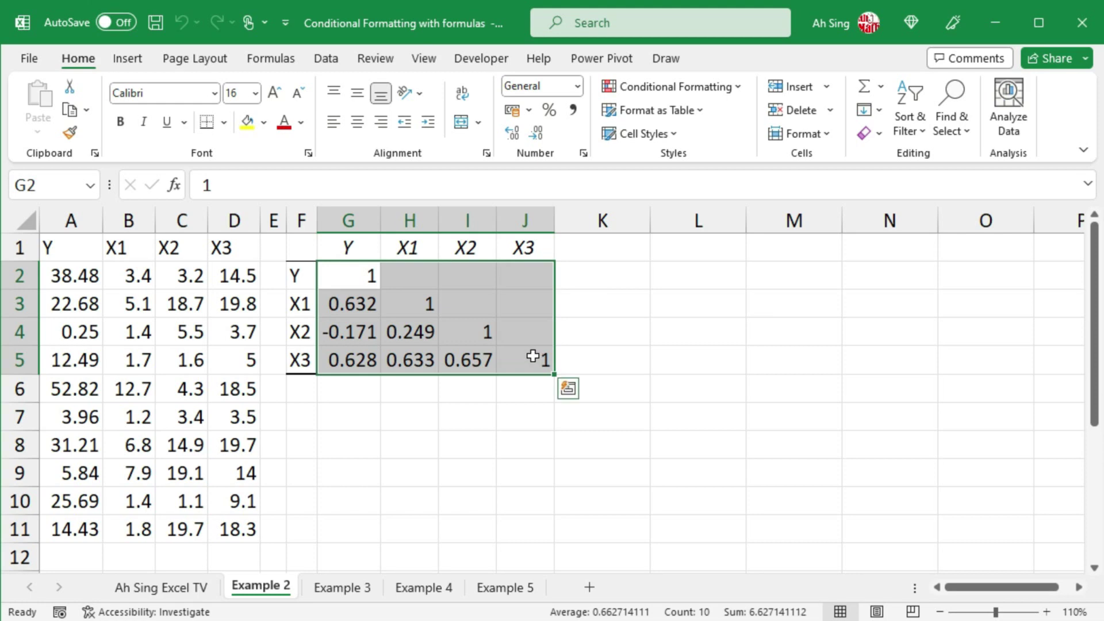
pyautogui.click(707, 108)
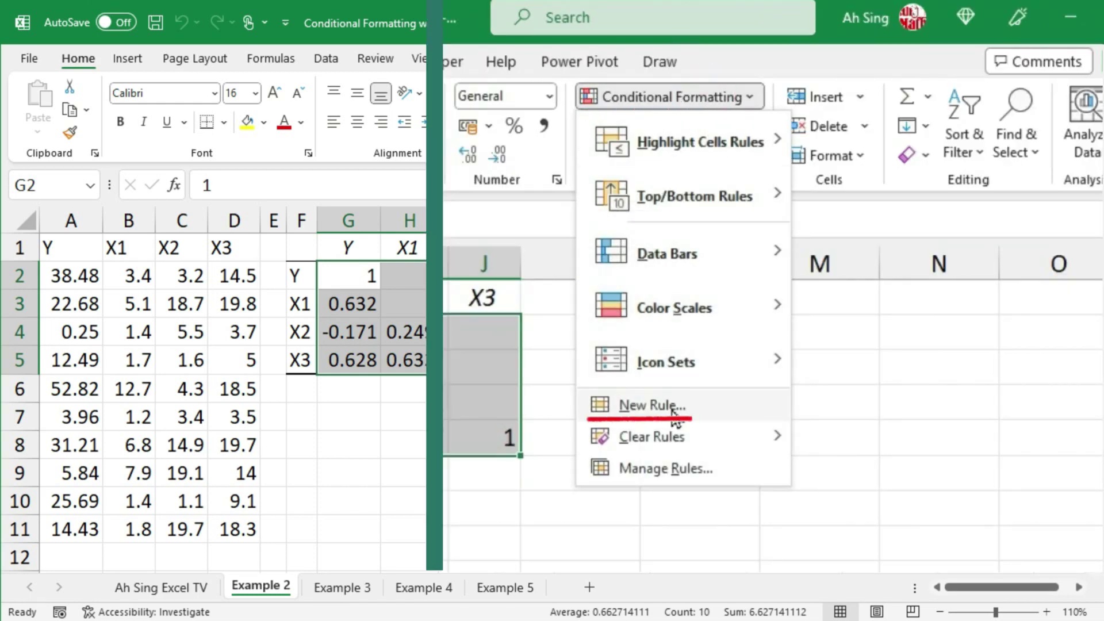
pyautogui.click(673, 407)
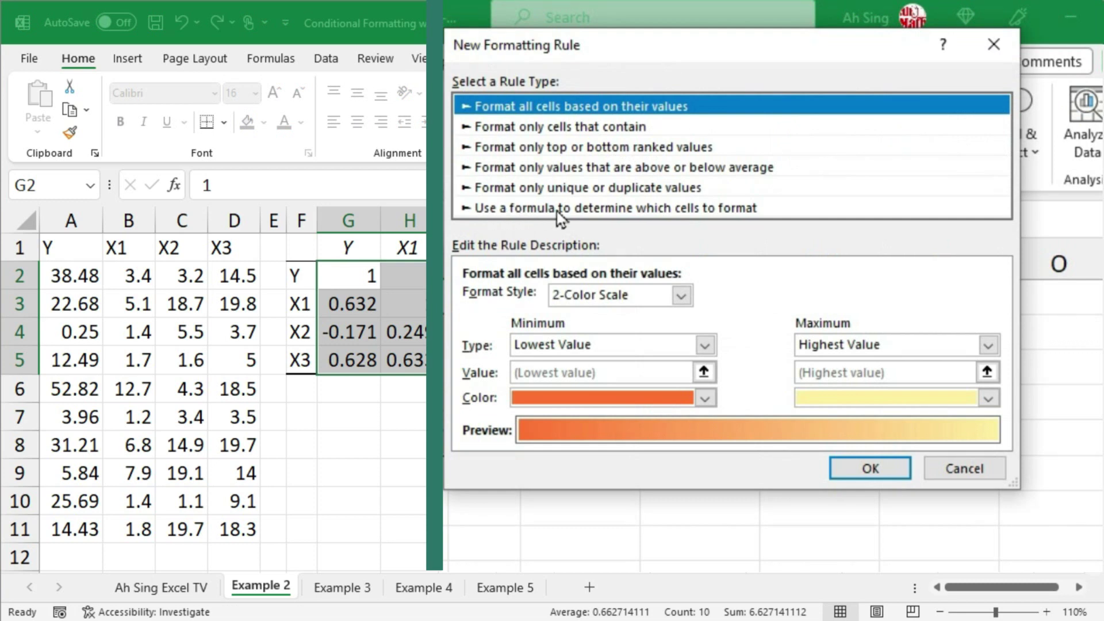
pyautogui.click(612, 208)
pyautogui.click(521, 297)
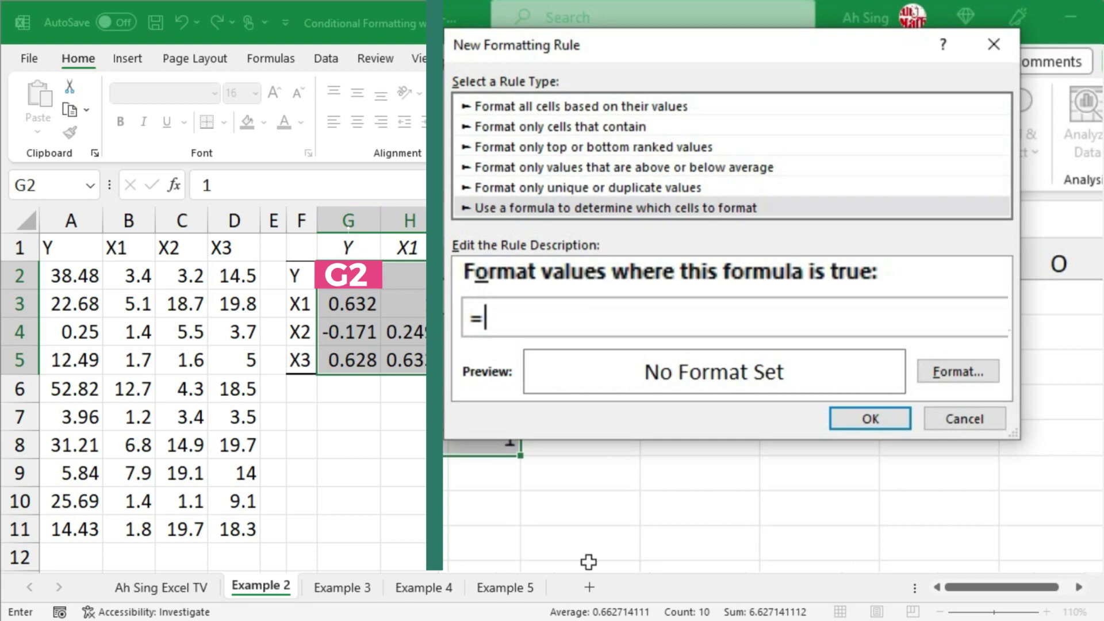
pyautogui.write('G2="')
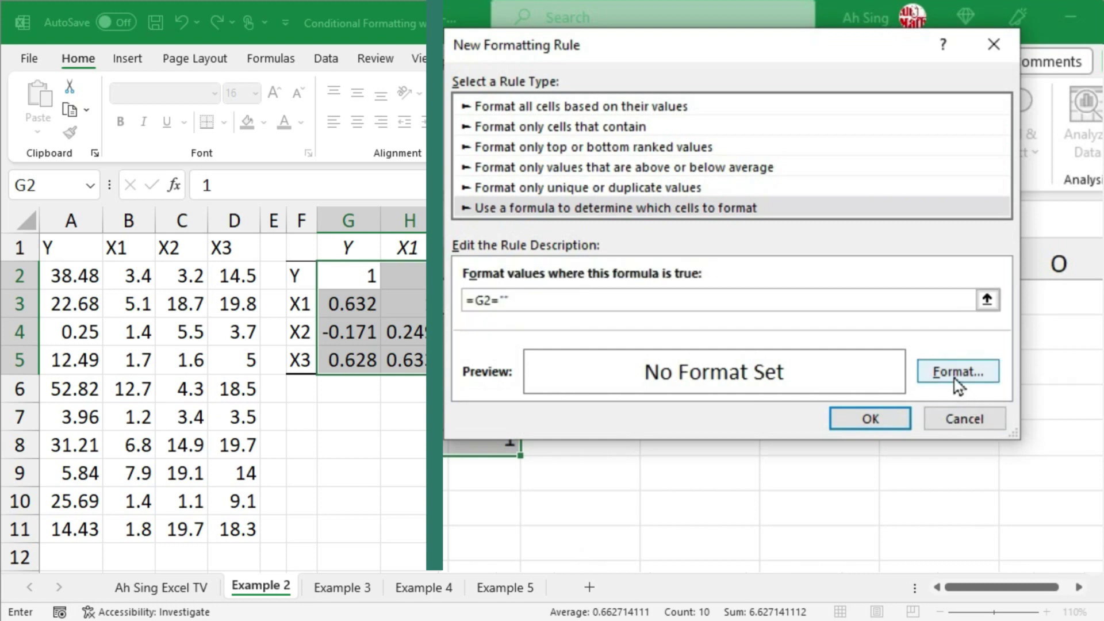
# Give the blank-cell rule a black background fill and apply it to the matrix.
pyautogui.click(958, 373)
pyautogui.click(665, 50)
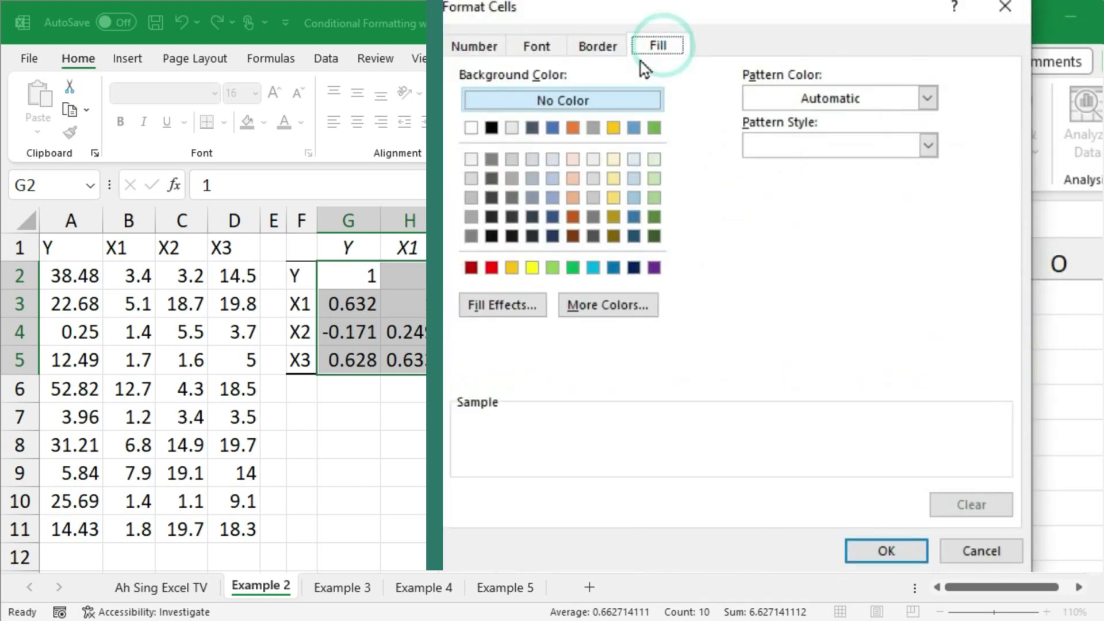
pyautogui.click(491, 127)
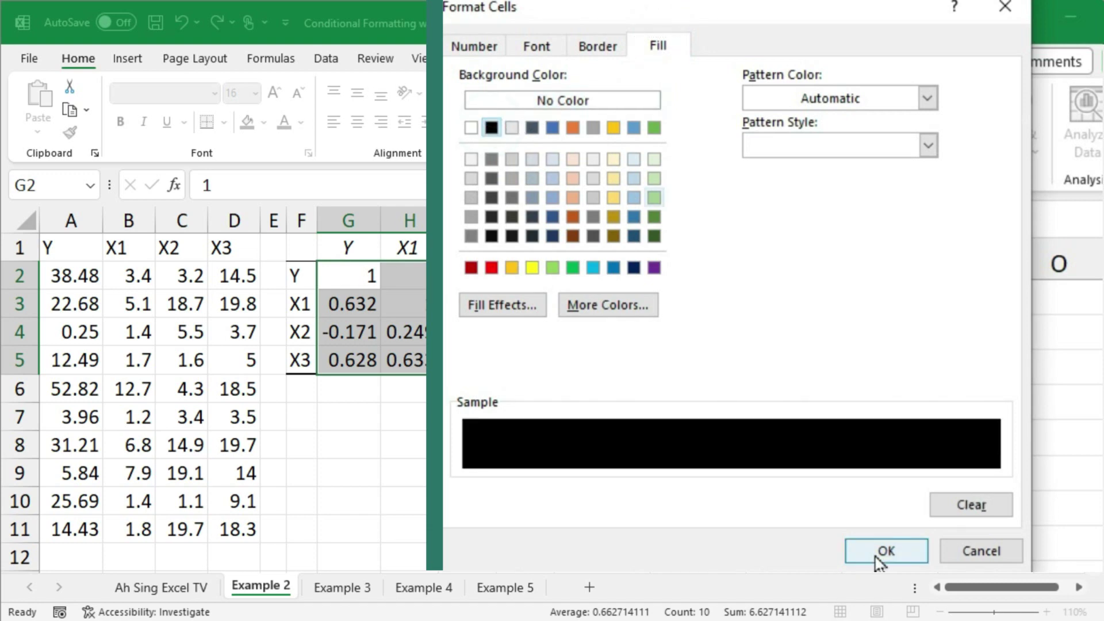
pyautogui.click(878, 554)
pyautogui.click(872, 418)
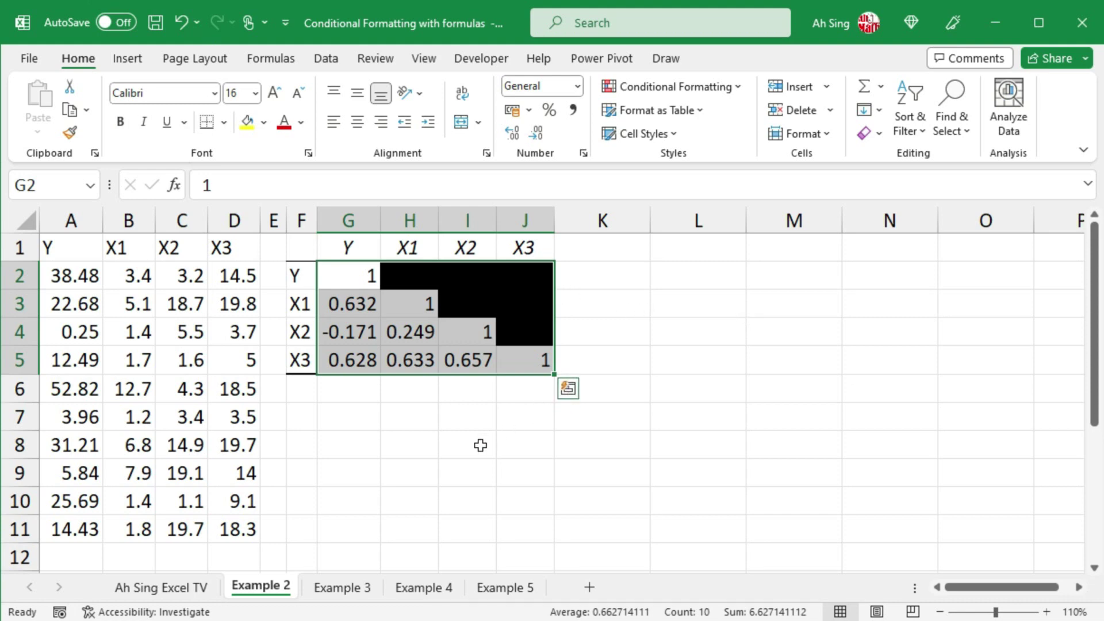
# Add a second formula-based formatting rule for G2:J5 with the formula =G2=1.
pyautogui.click(652, 101)
pyautogui.click(670, 411)
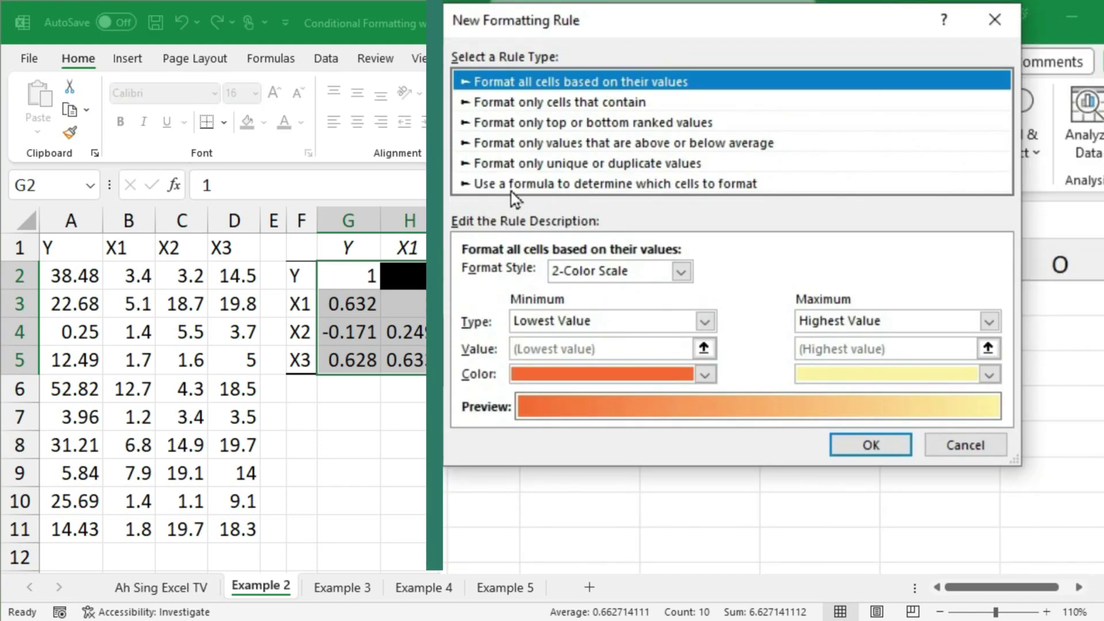
pyautogui.click(500, 184)
pyautogui.press('Tab')
pyautogui.write('=')
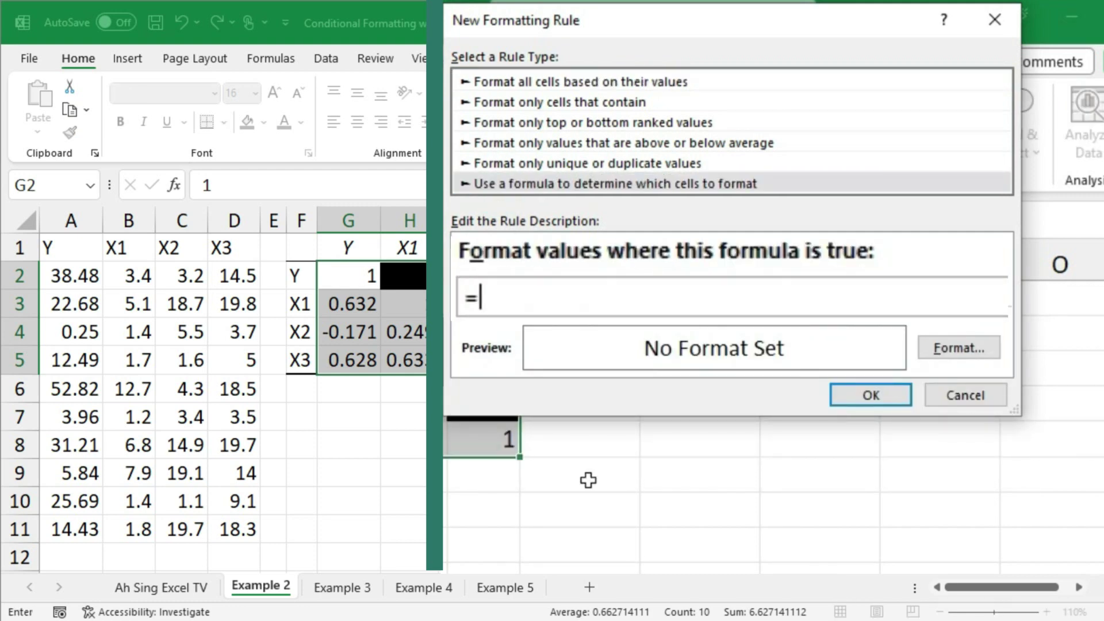
pyautogui.write('G2=1')
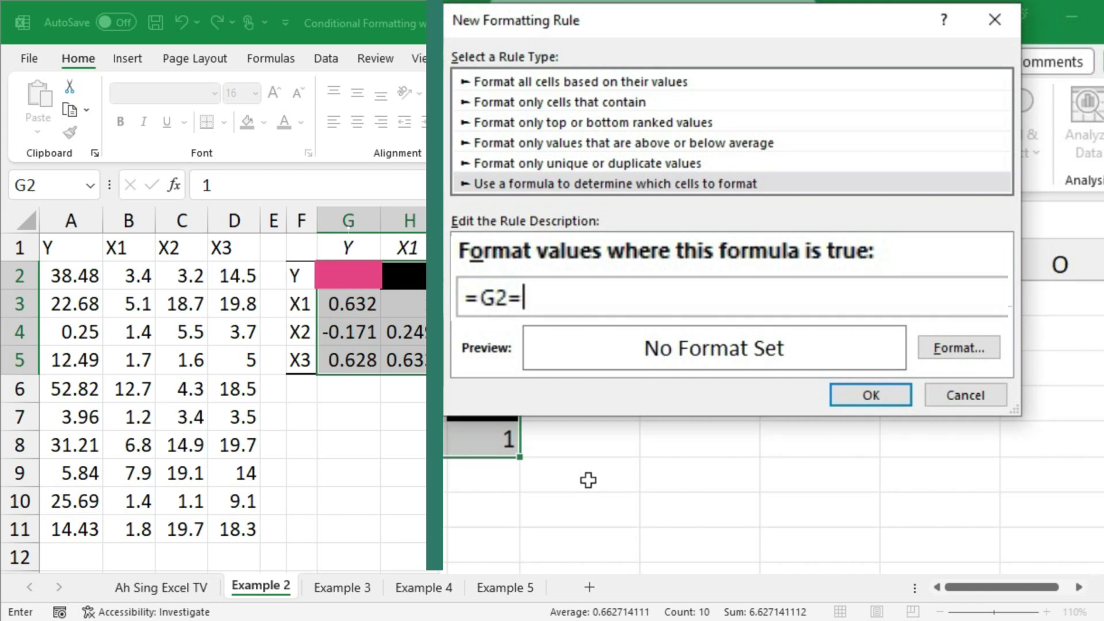
# Format the =G2=1 rule with a light blue fill and blue font, apply it, and deselect the matrix.
pyautogui.click(958, 348)
pyautogui.click(634, 199)
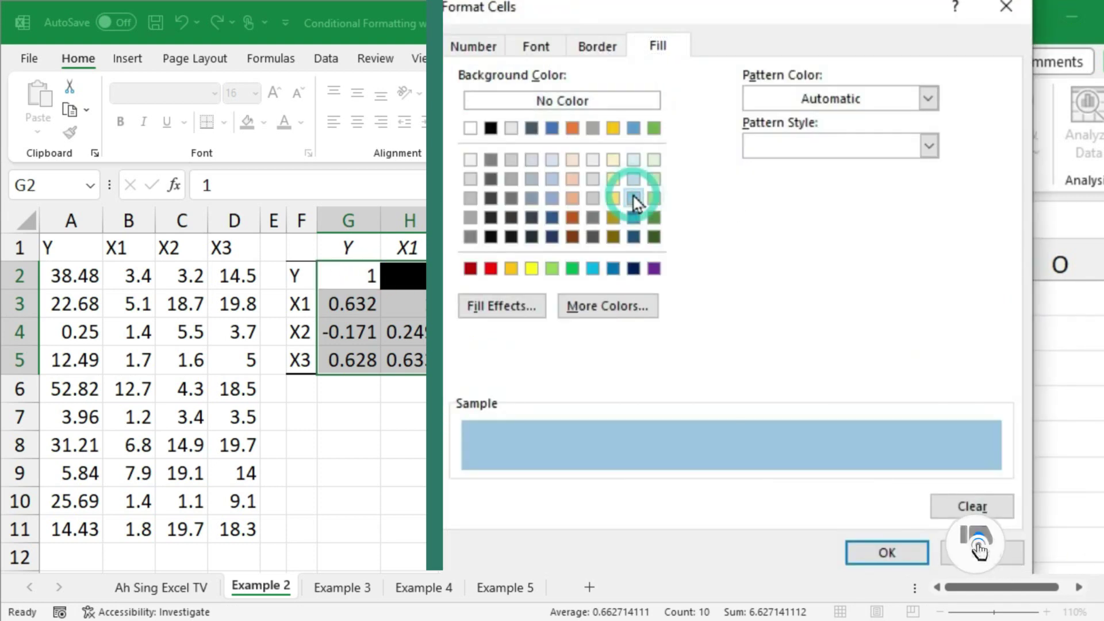
pyautogui.click(536, 46)
pyautogui.click(886, 235)
pyautogui.click(773, 544)
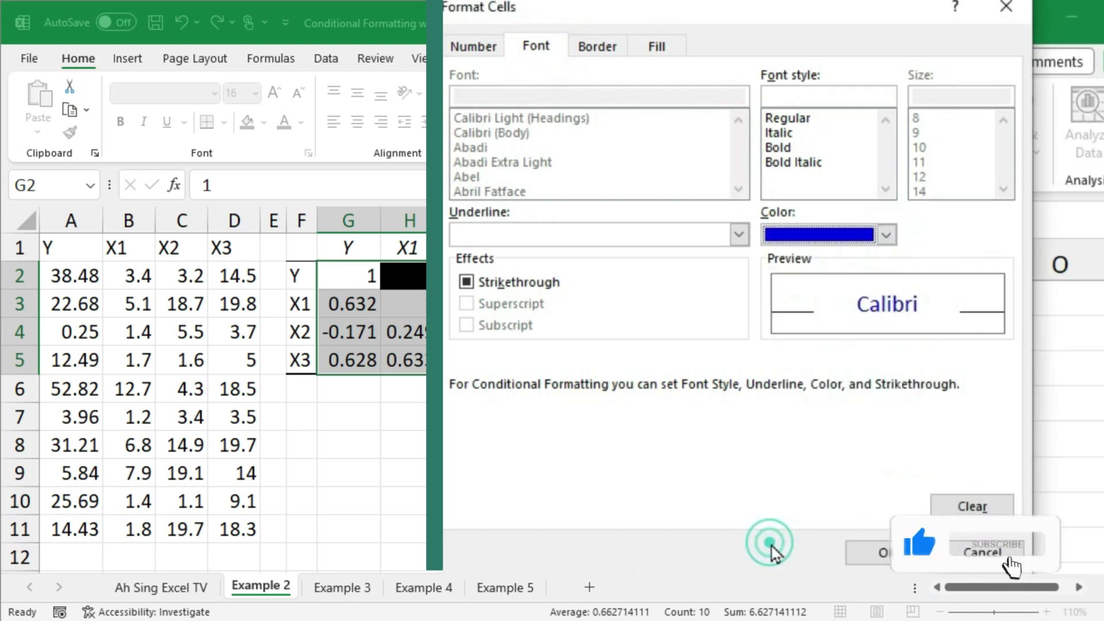
pyautogui.click(885, 556)
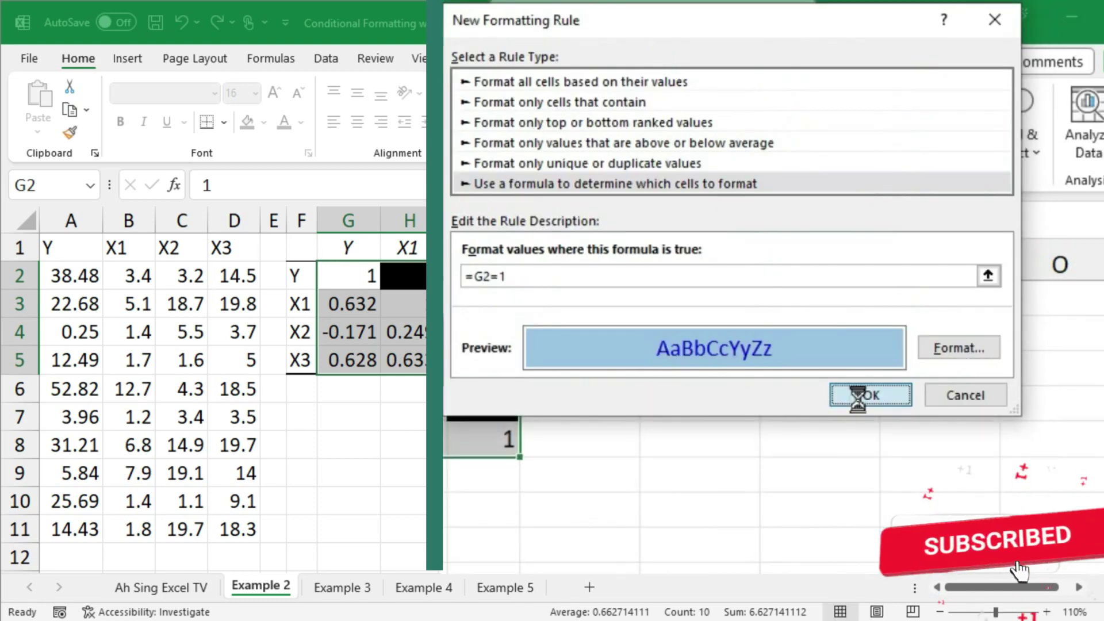
pyautogui.click(858, 391)
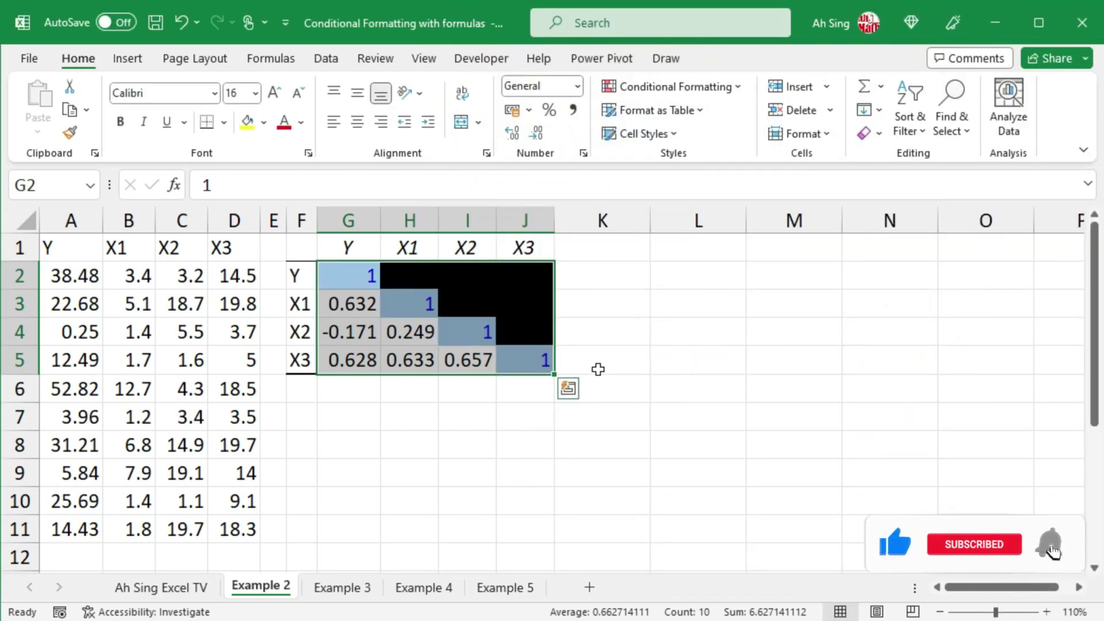
pyautogui.click(597, 366)
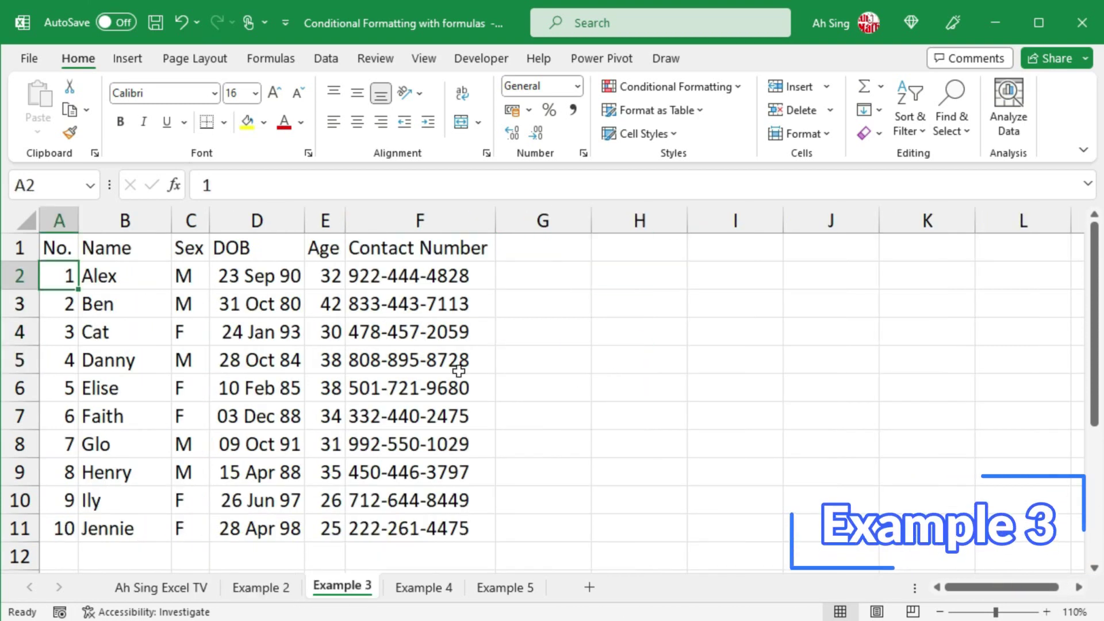
# Create a formula-based conditional formatting rule for the table A1:F11 on the Example 3 sheet with the formula =row(A1)=cell("row").
pyautogui.moveTo(67, 360); pyautogui.dragTo(411, 355)
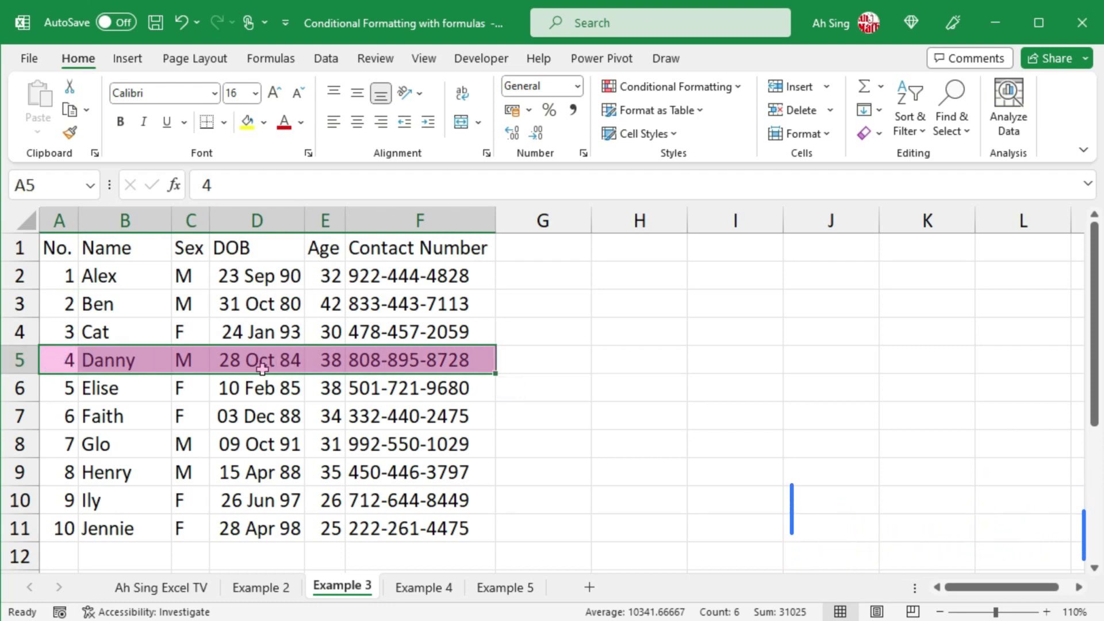
pyautogui.moveTo(57, 247); pyautogui.dragTo(443, 538)
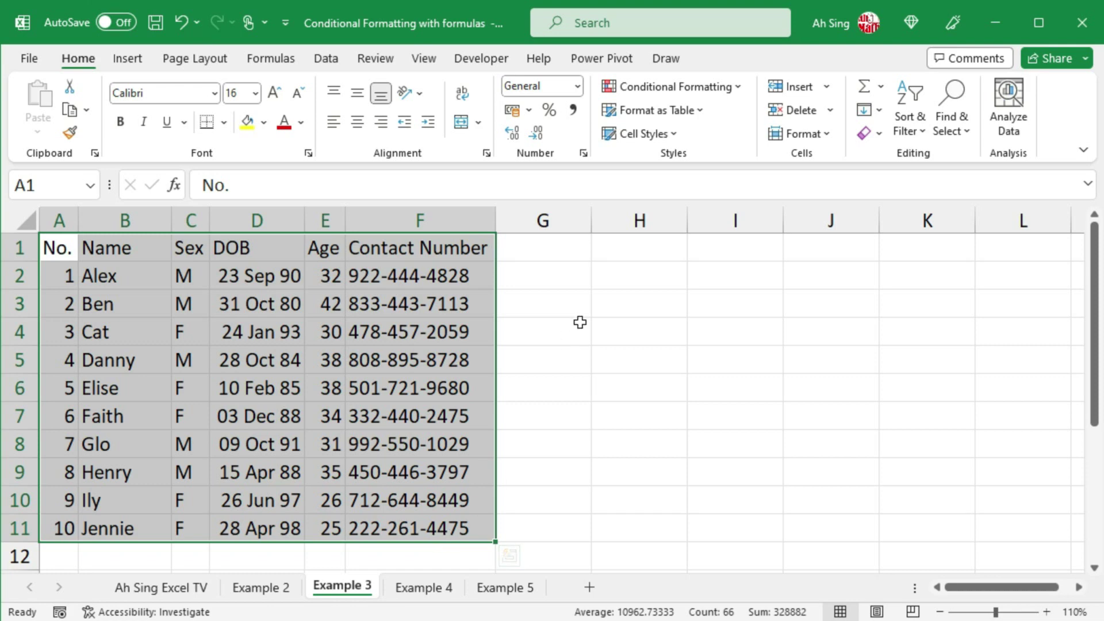
pyautogui.click(698, 102)
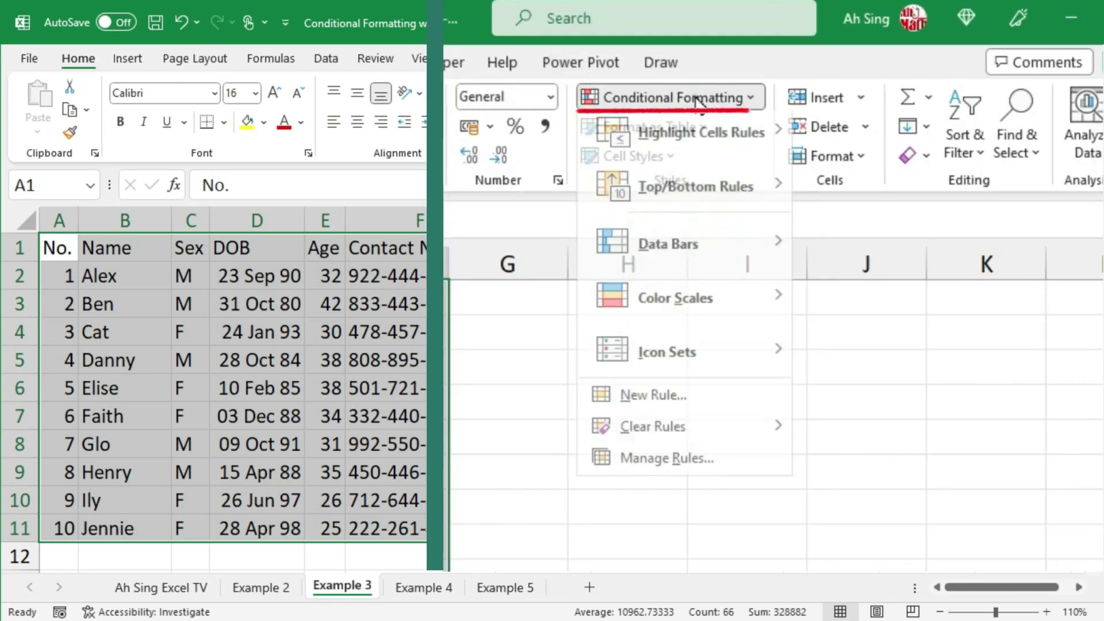
pyautogui.click(636, 408)
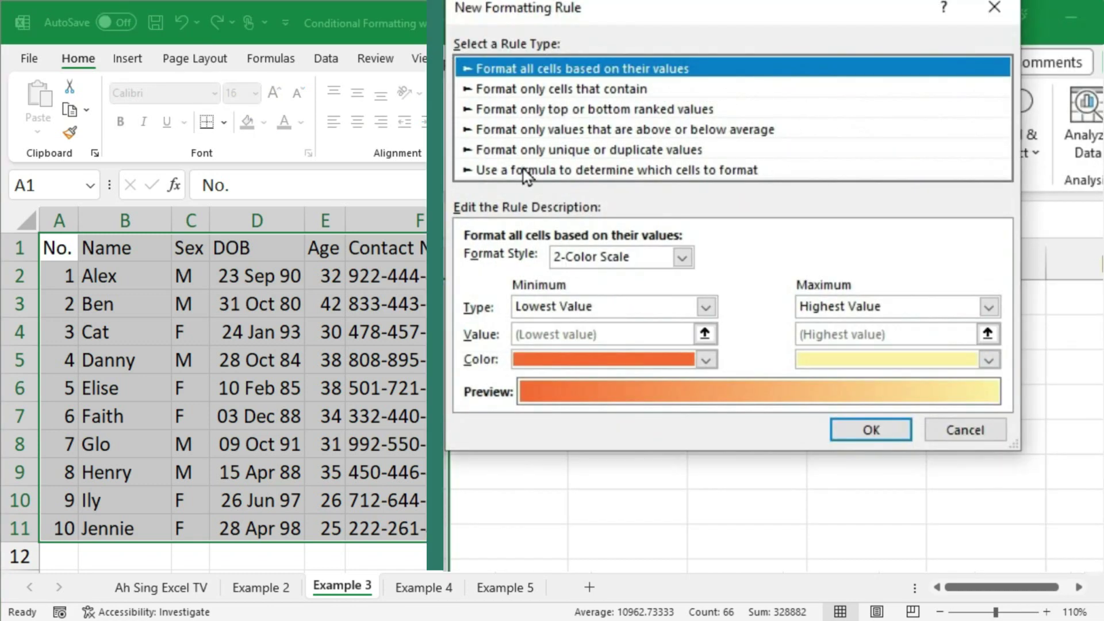
pyautogui.click(526, 170)
pyautogui.click(556, 261)
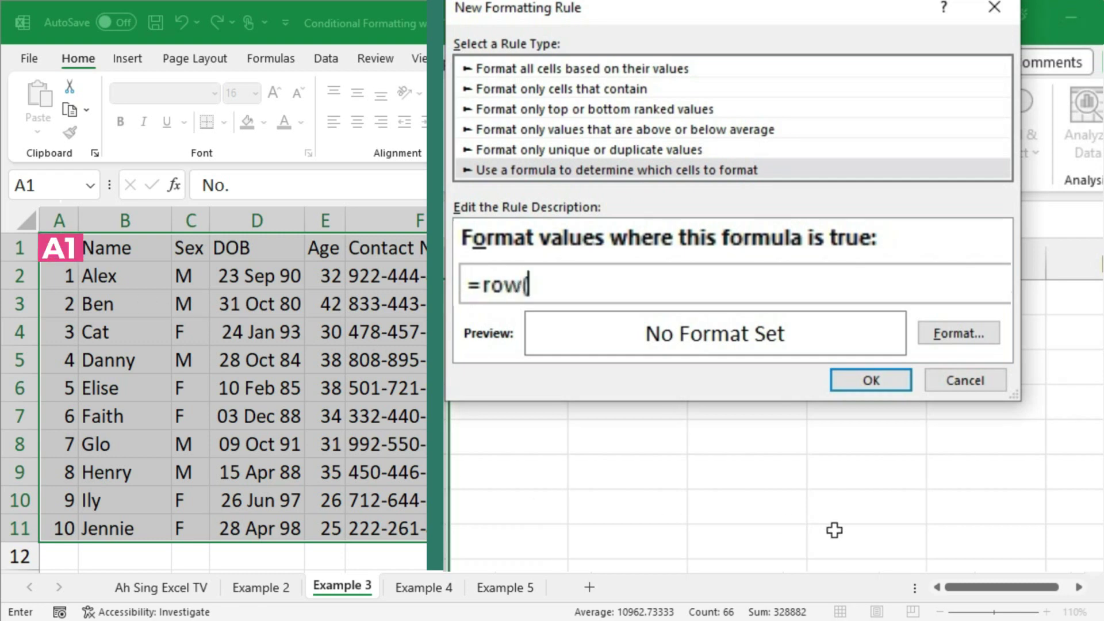
pyautogui.write('A1)=')
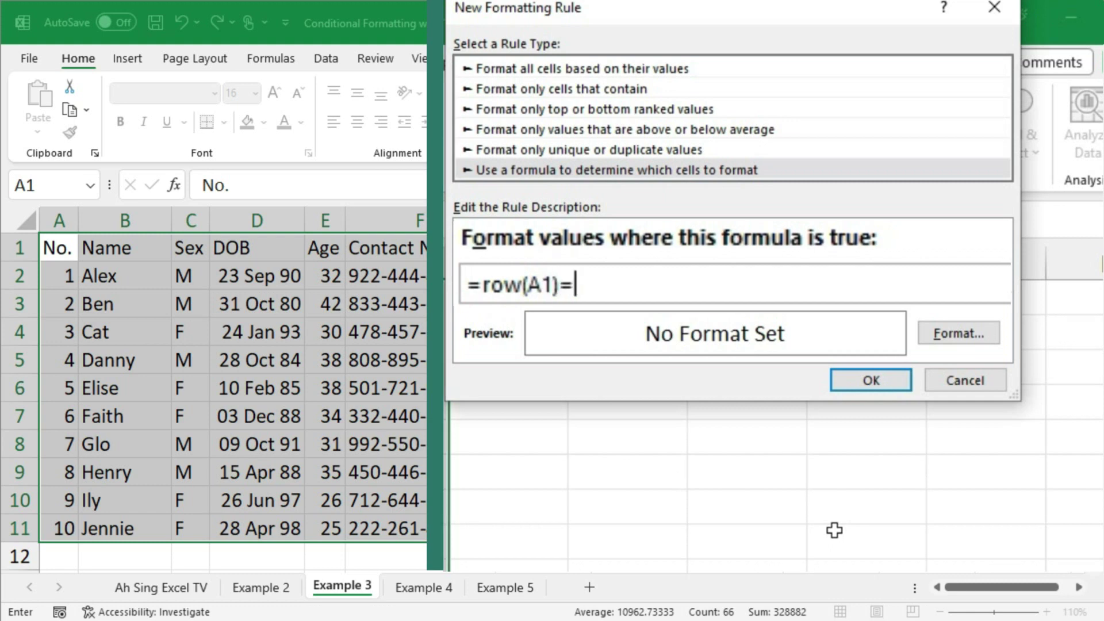
pyautogui.write('cell(')
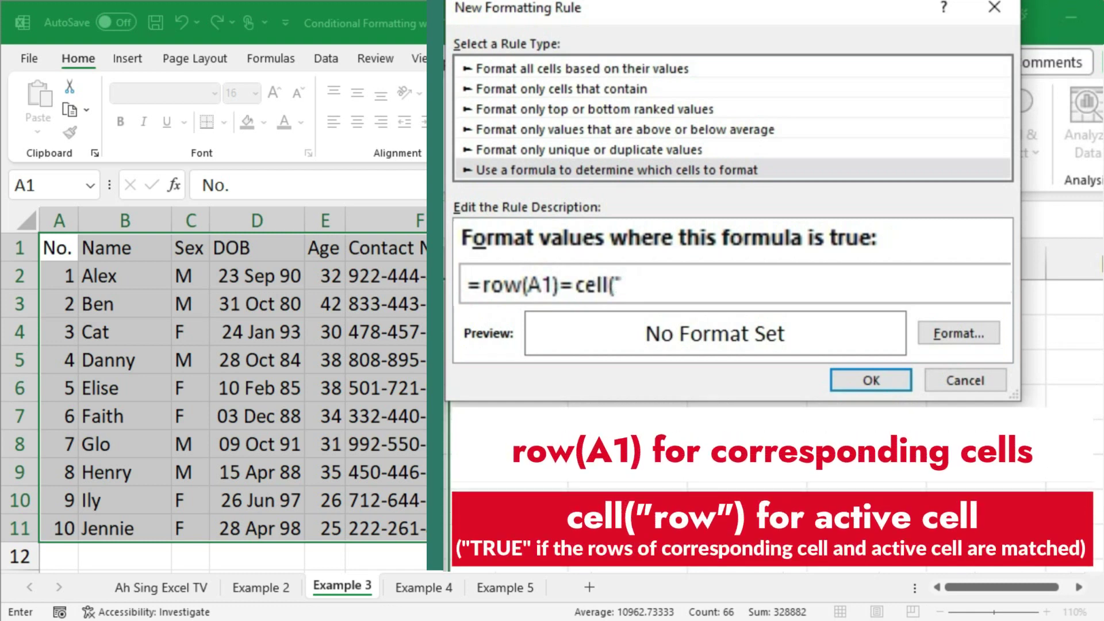
pyautogui.write('"row')
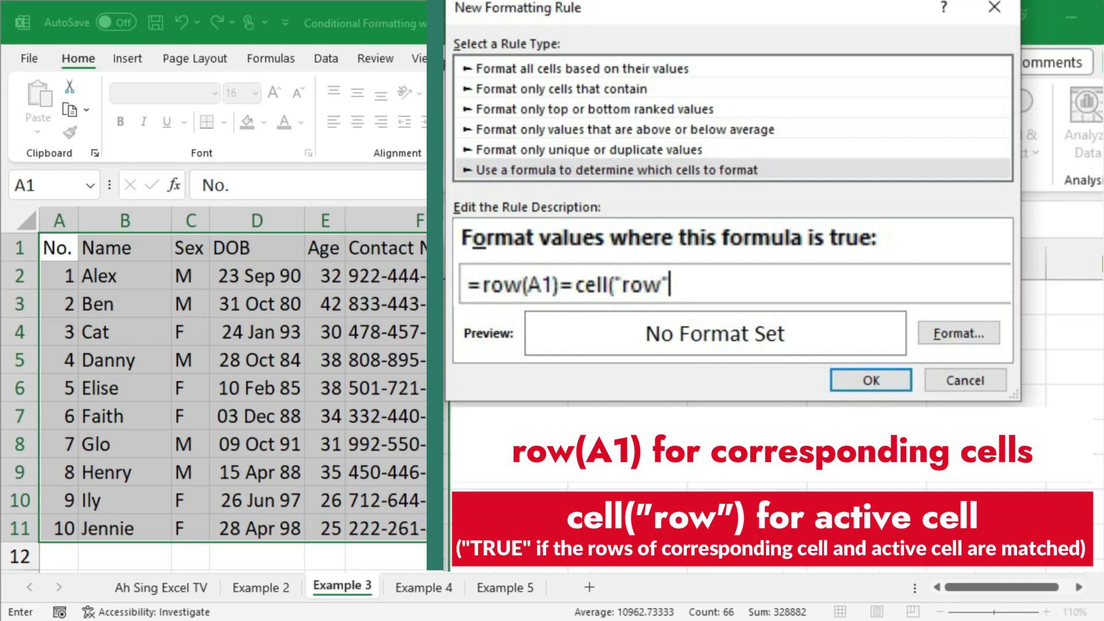
# Format the active-row rule with a blue font and a light blue fill, and apply it to the table.
pyautogui.click(959, 334)
pyautogui.click(886, 234)
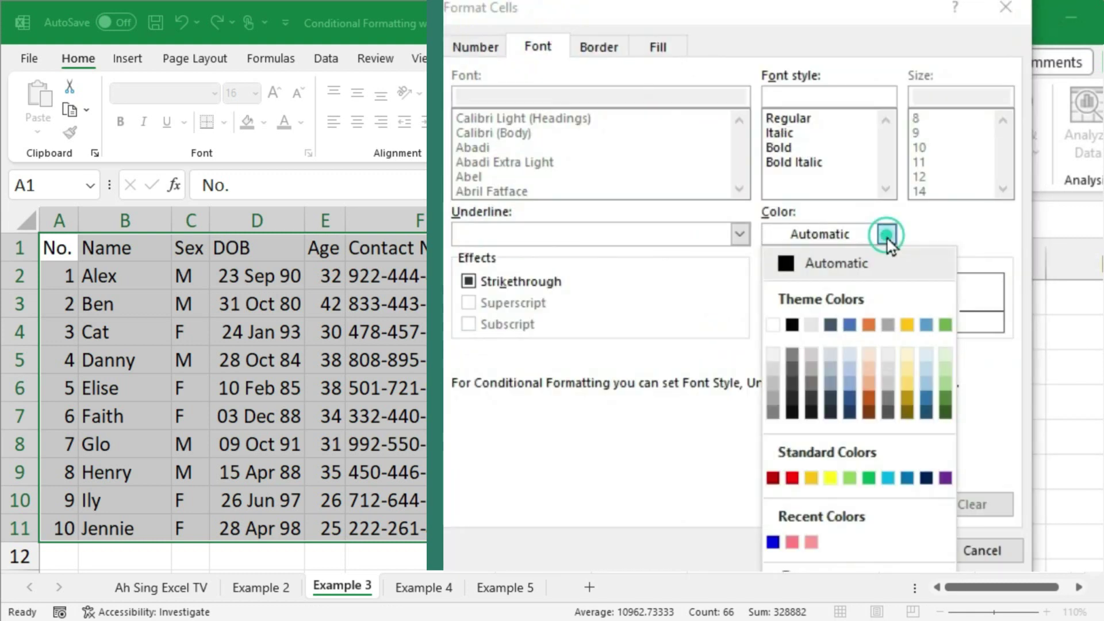
pyautogui.click(773, 543)
pyautogui.click(658, 47)
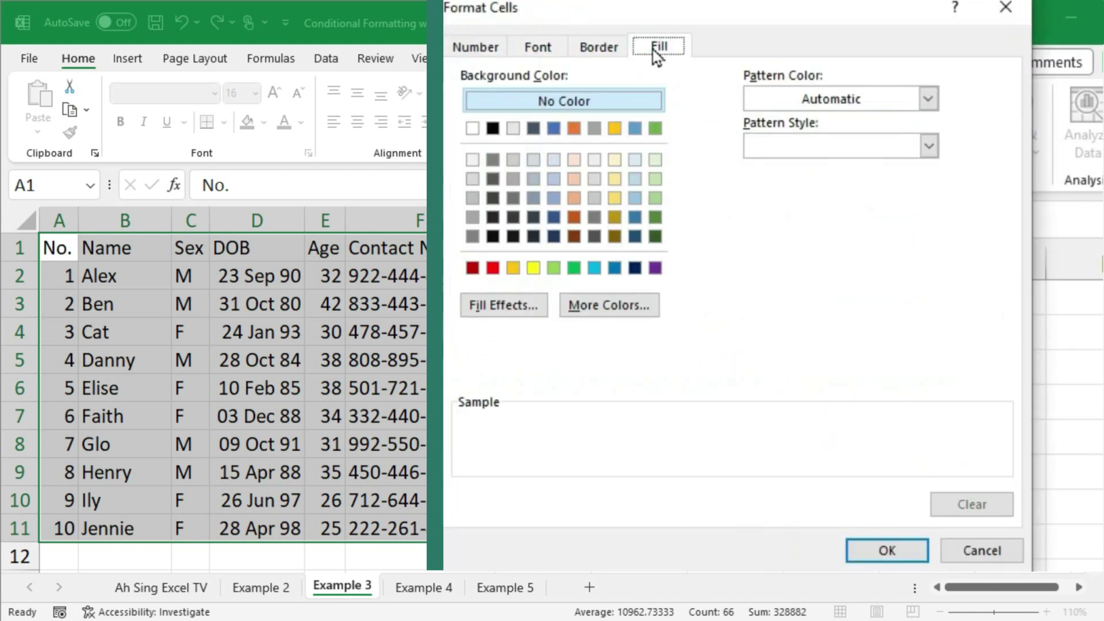
pyautogui.click(635, 198)
pyautogui.click(886, 550)
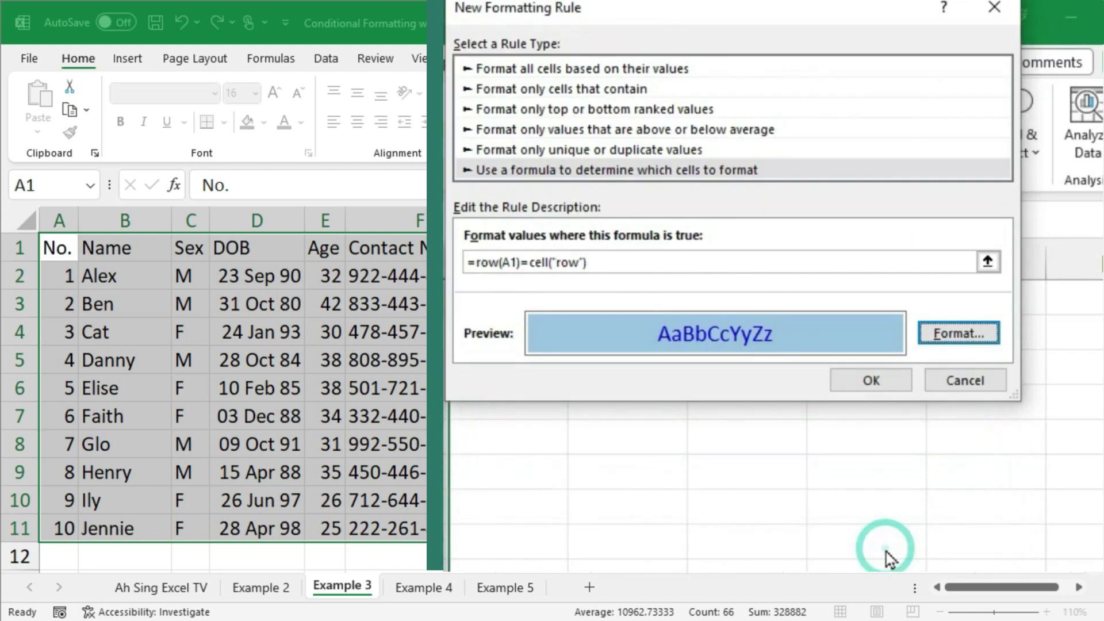
pyautogui.click(862, 381)
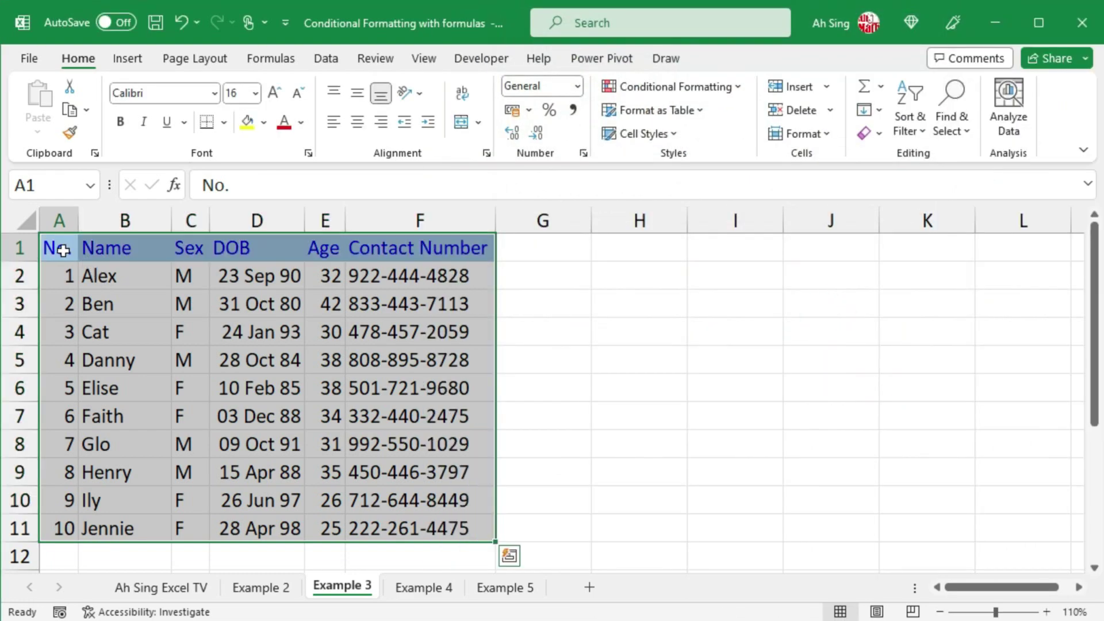
# Select several header cells and then cell D5 to check whether the row highlight follows the active cell.
pyautogui.click(56, 247)
pyautogui.click(103, 249)
pyautogui.click(237, 248)
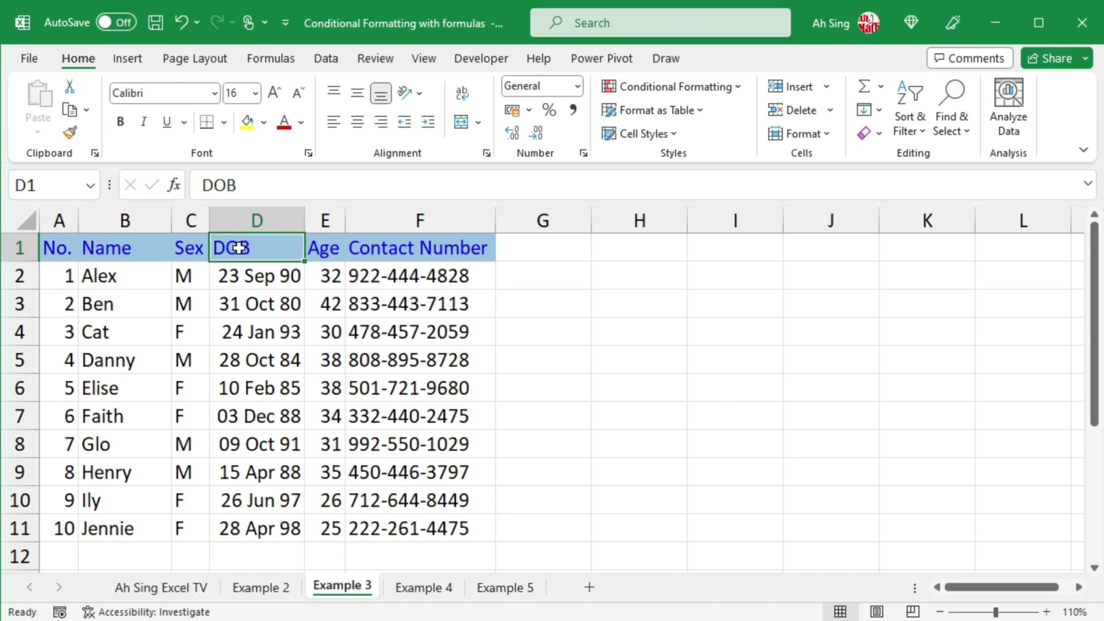
pyautogui.click(252, 361)
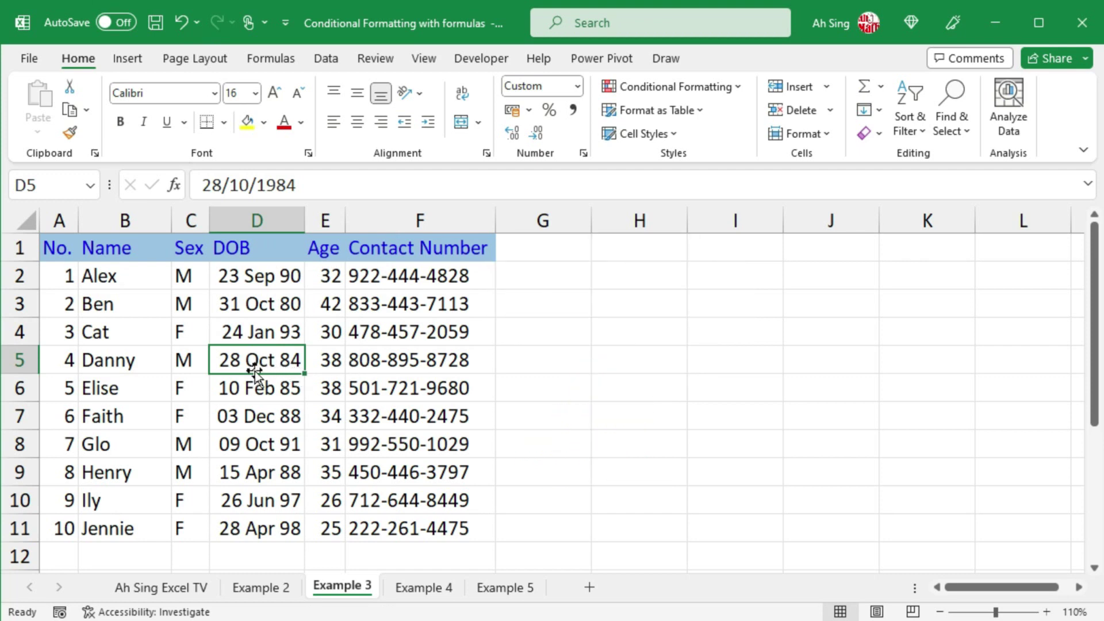
# Open the code of Sheet3 (Example 3) in the Visual Basic editor and insert a Worksheet_SelectionChange event procedure.
pyautogui.click(487, 63)
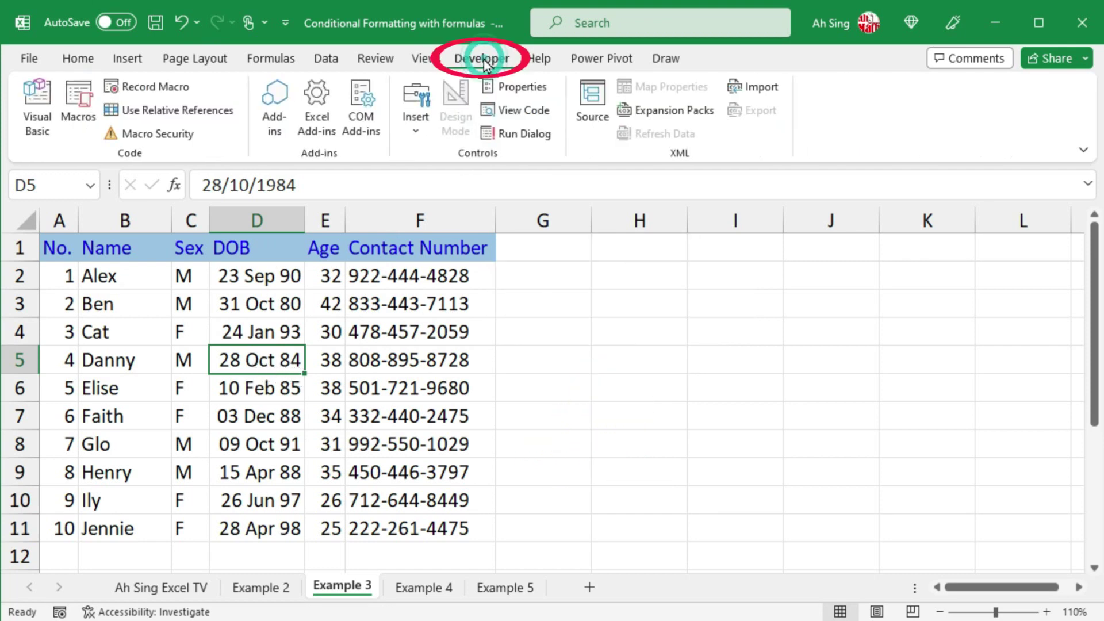
pyautogui.click(33, 125)
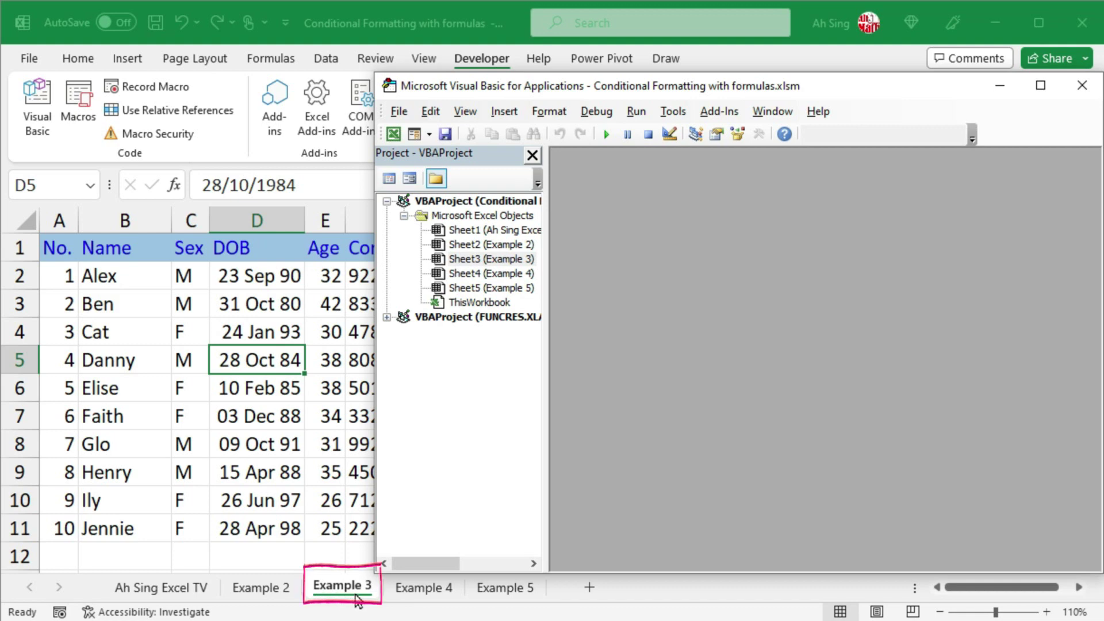
pyautogui.doubleClick(457, 262)
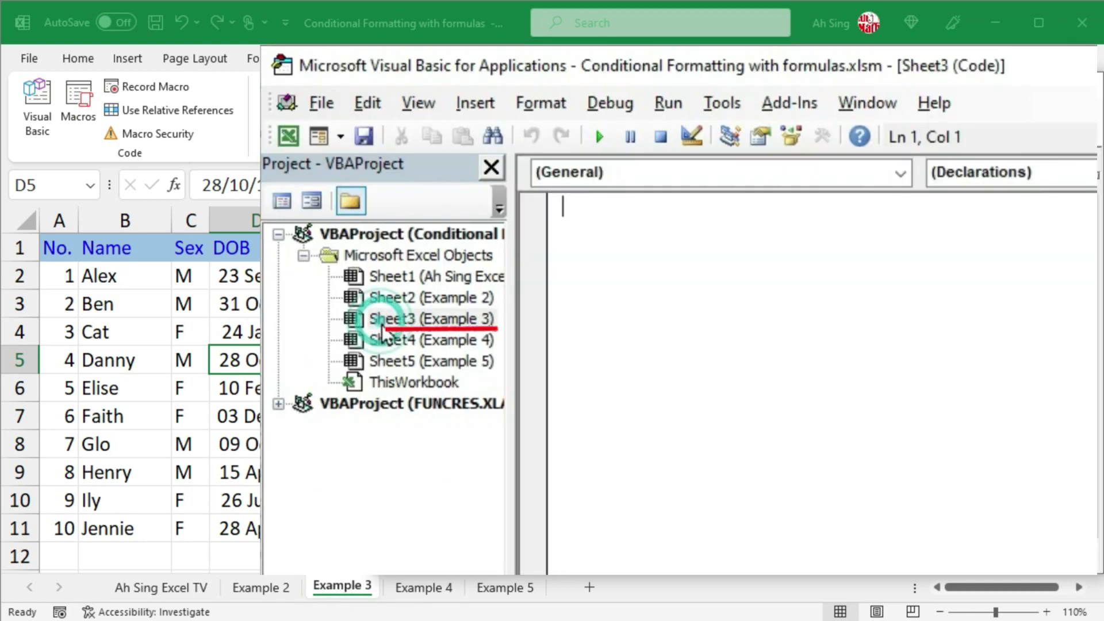
pyautogui.click(902, 178)
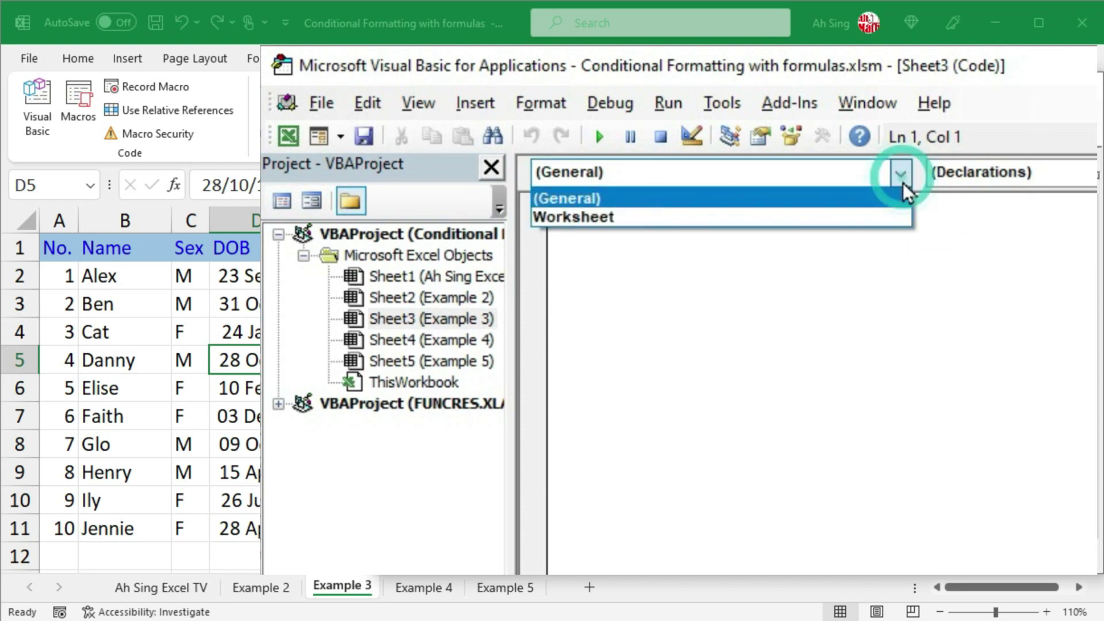
pyautogui.click(729, 219)
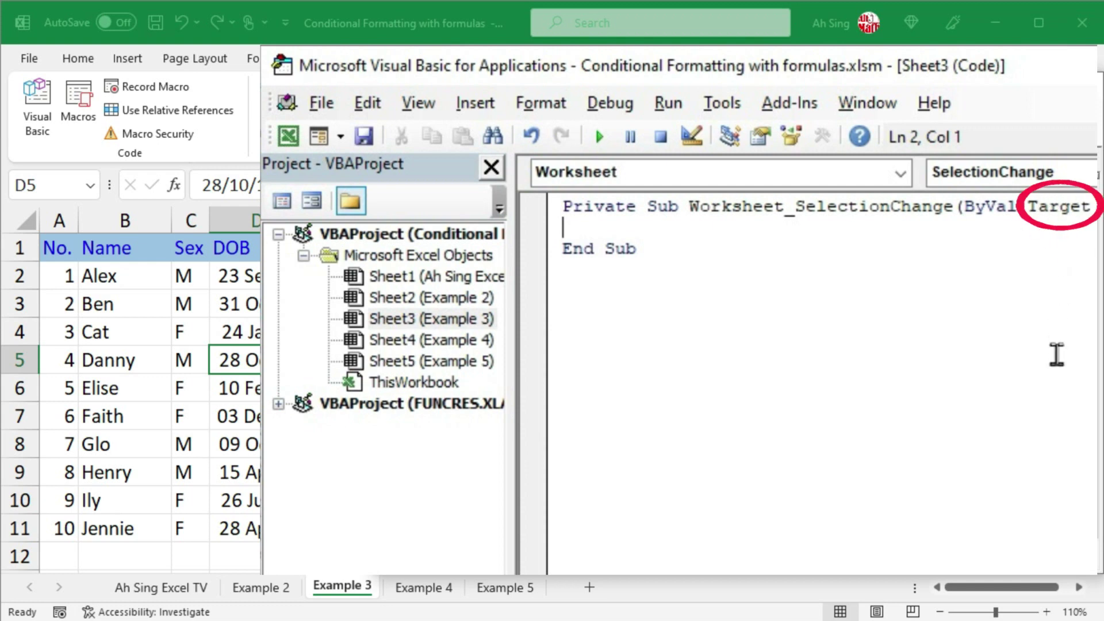
# Add the statement Target.Calculate to the SelectionChange procedure and return to the worksheet.
pyautogui.write('Targ')
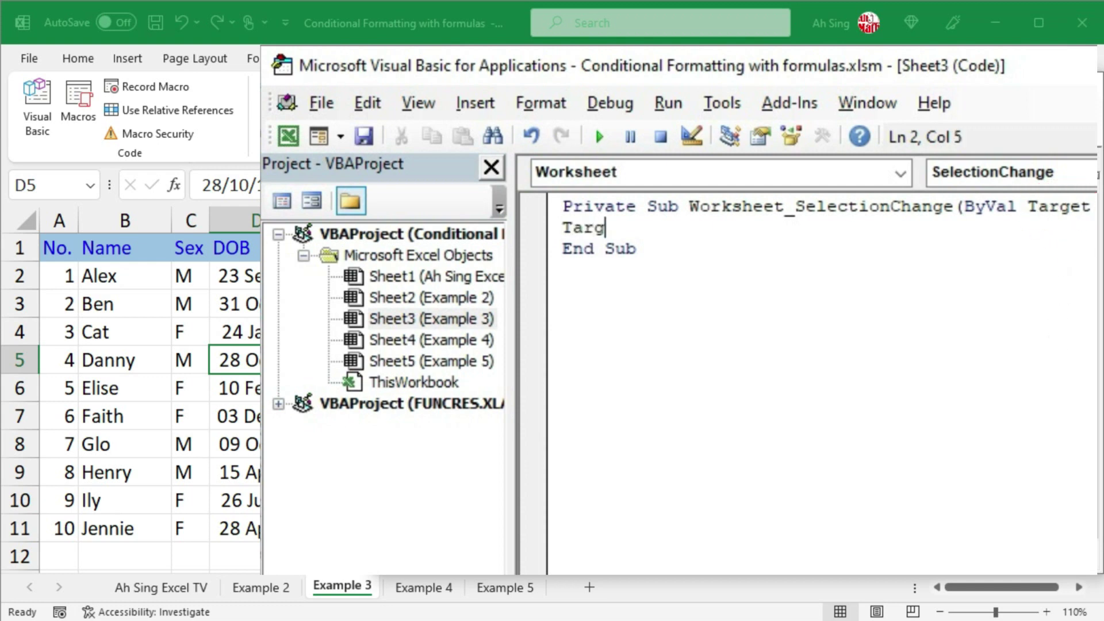
pyautogui.write('et.cal')
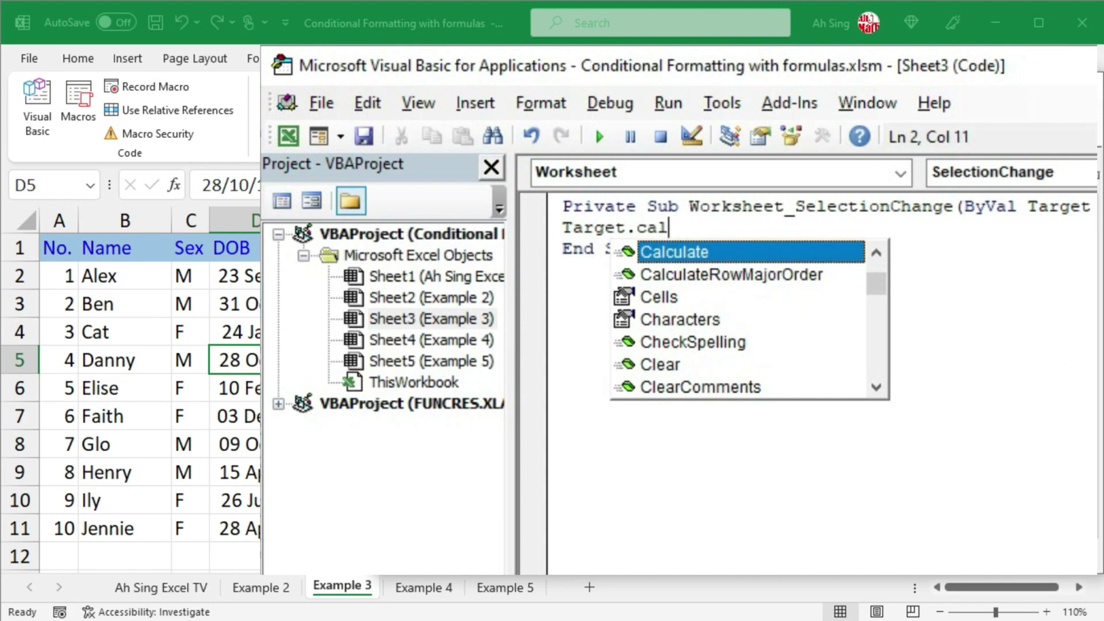
pyautogui.press('Tab')
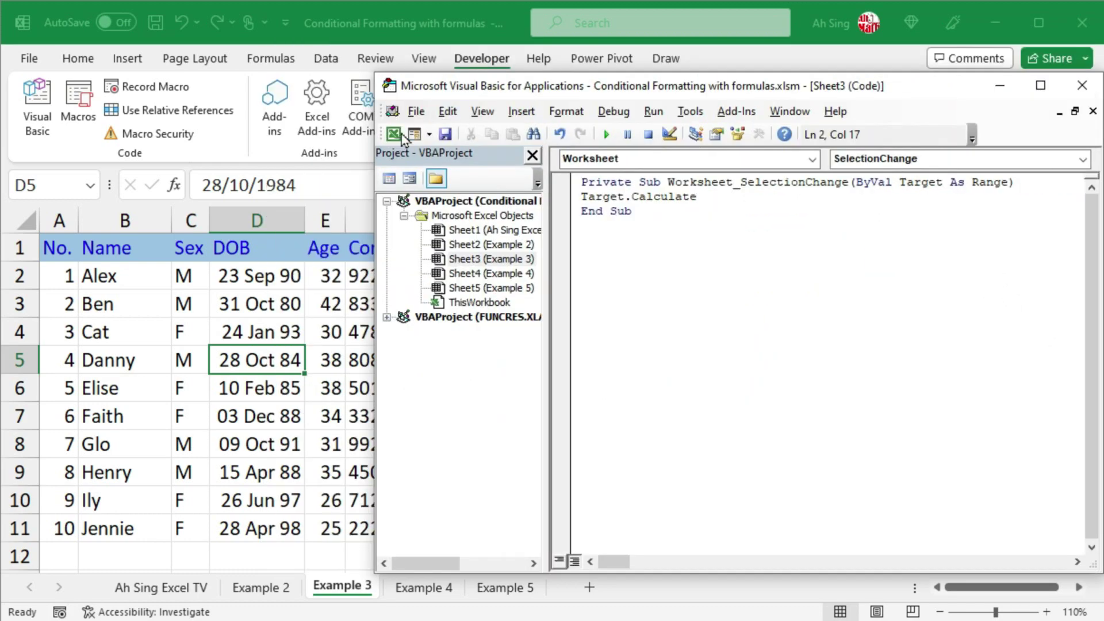
pyautogui.click(394, 135)
# Select cells in different rows of the Example 3 table to test the active-row highlighting.
pyautogui.click(265, 313)
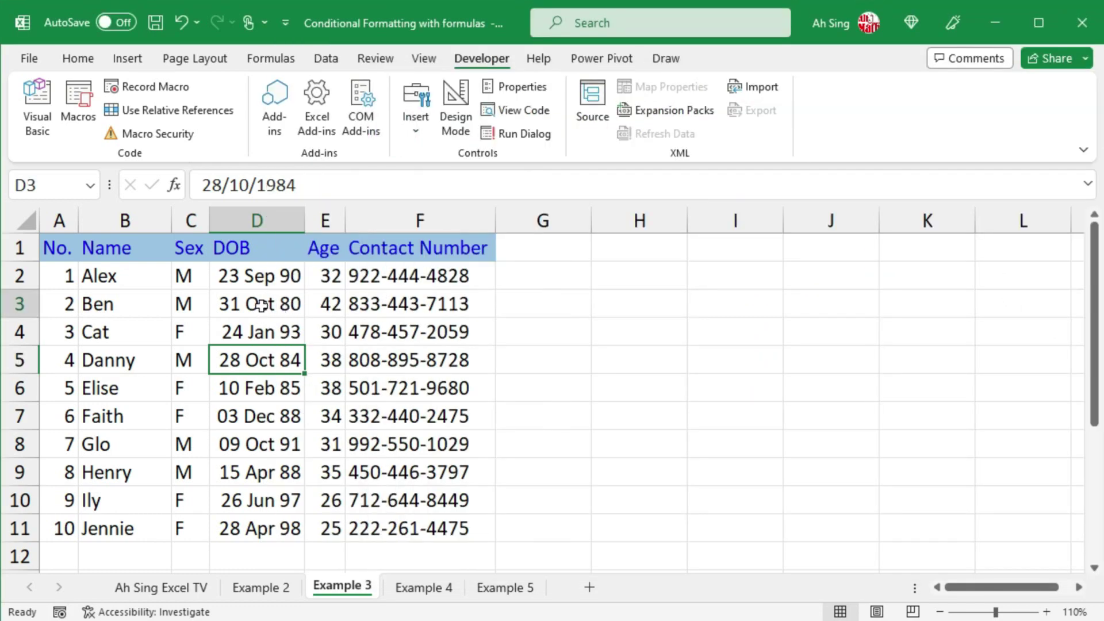
pyautogui.click(249, 361)
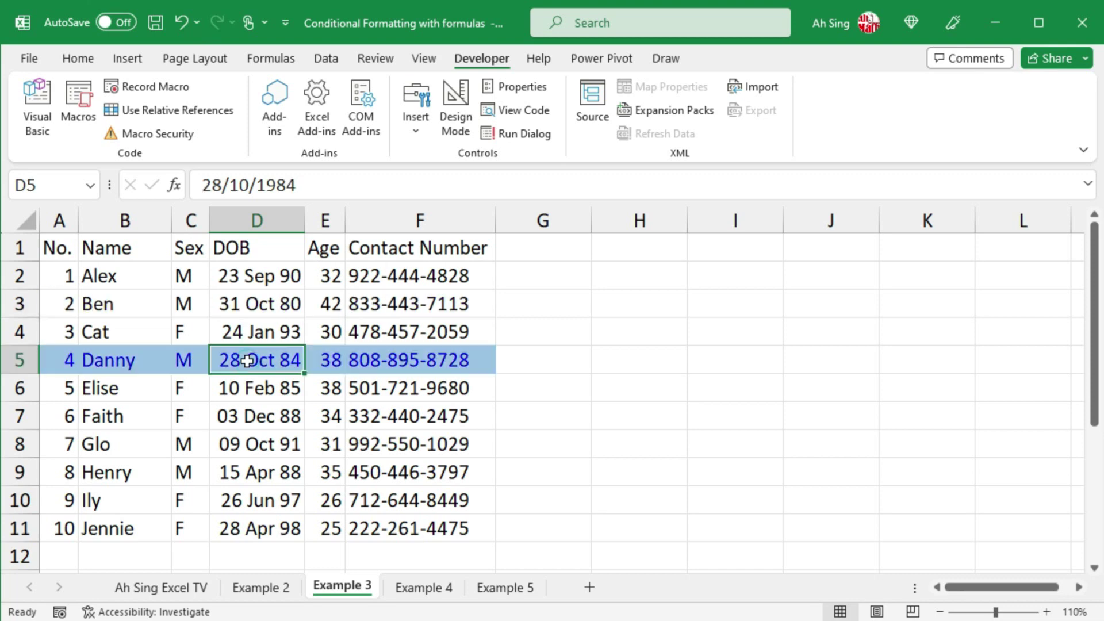
pyautogui.click(254, 419)
pyautogui.click(121, 443)
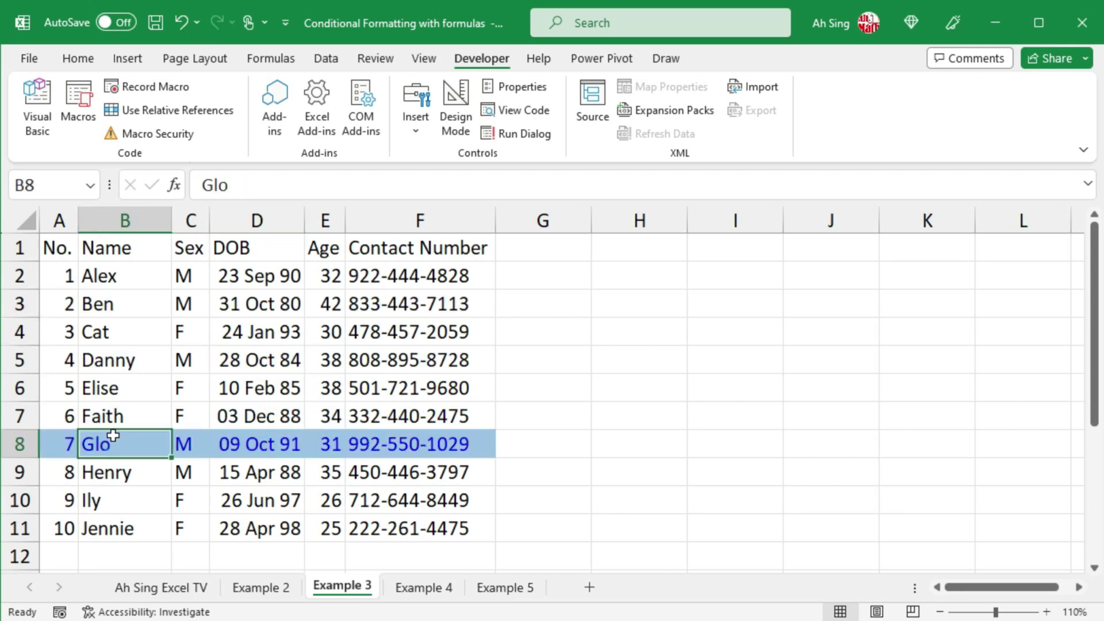
pyautogui.click(128, 319)
pyautogui.click(373, 288)
pyautogui.click(257, 445)
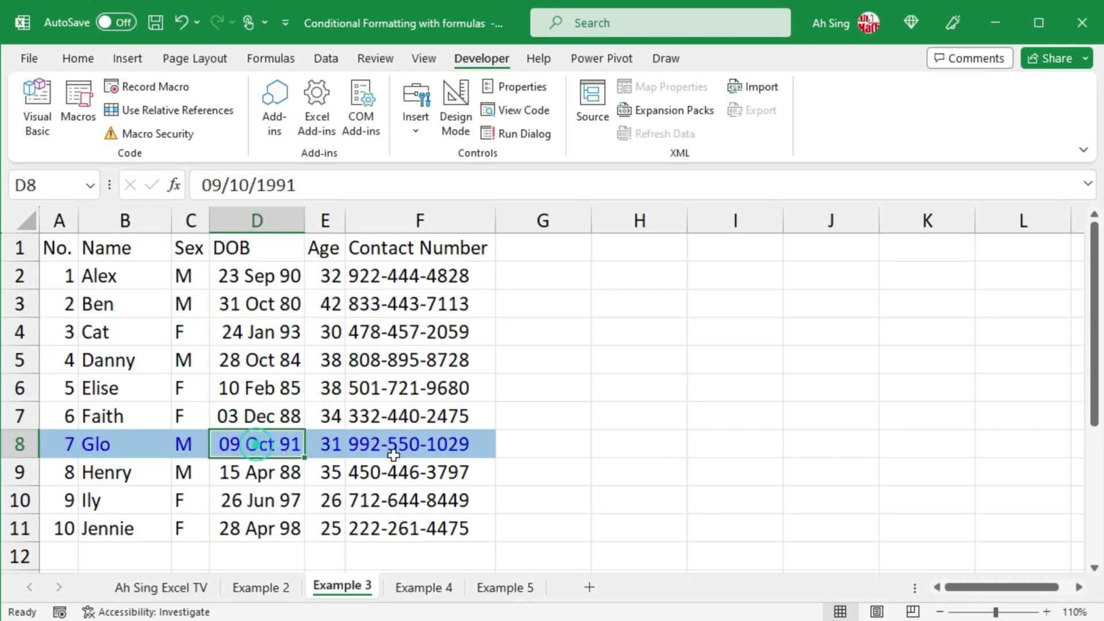
pyautogui.click(433, 527)
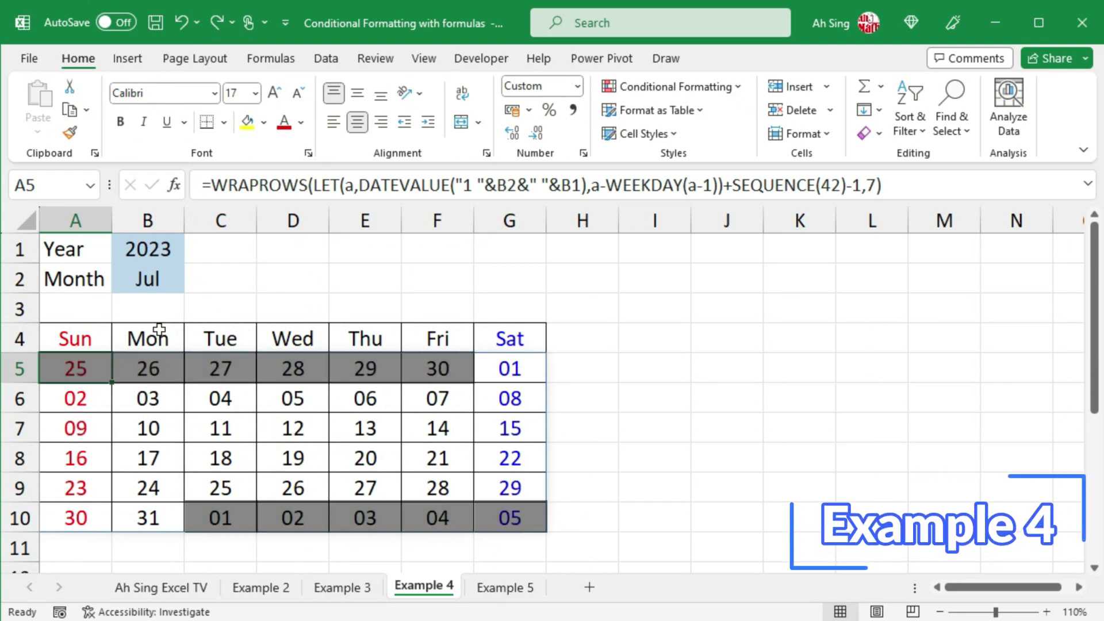
# Select the calendar dates A5:G10 and start a new conditional formatting rule that uses a formula to determine which cells to format.
pyautogui.moveTo(79, 369)
pyautogui.mouseDown()
pyautogui.moveTo(318, 462)
pyautogui.moveTo(526, 515)
pyautogui.mouseUp()
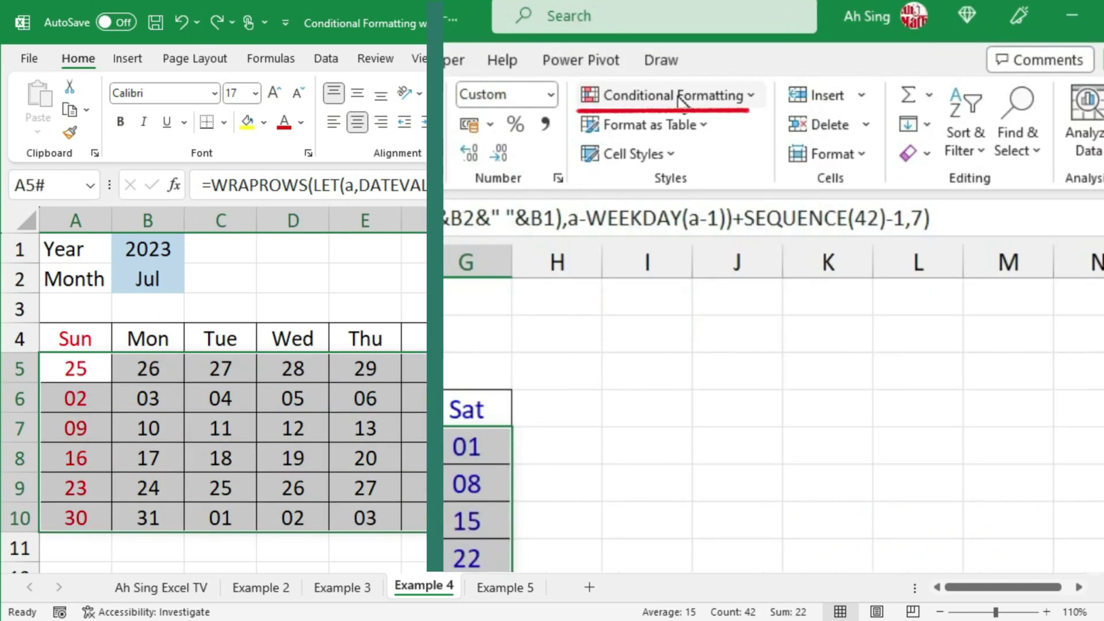
pyautogui.click(681, 98)
pyautogui.click(631, 404)
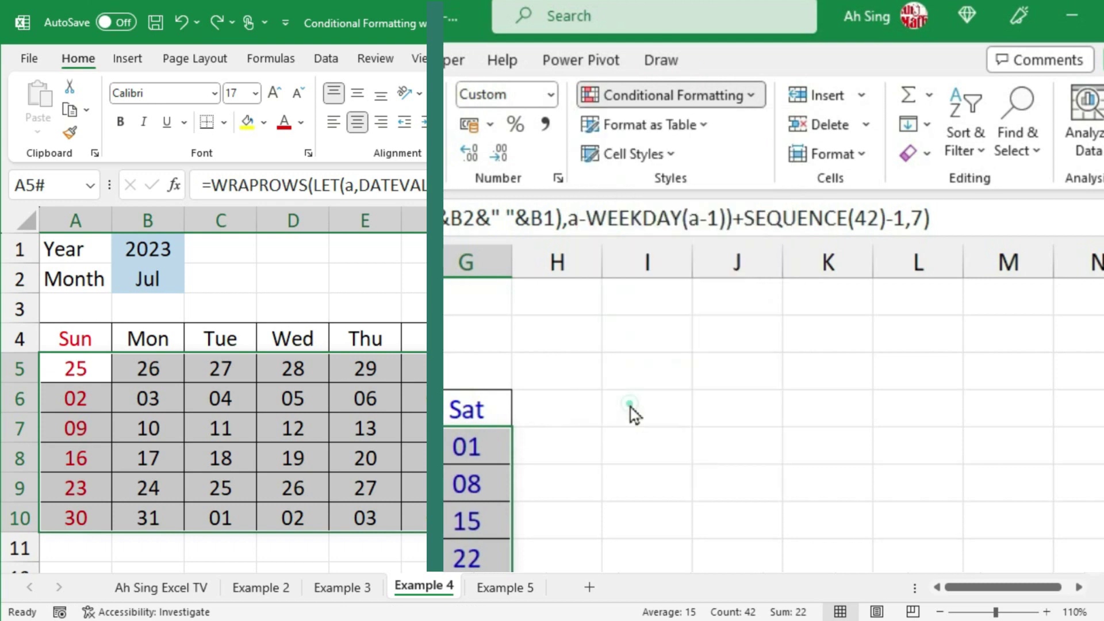
pyautogui.click(546, 168)
pyautogui.click(484, 259)
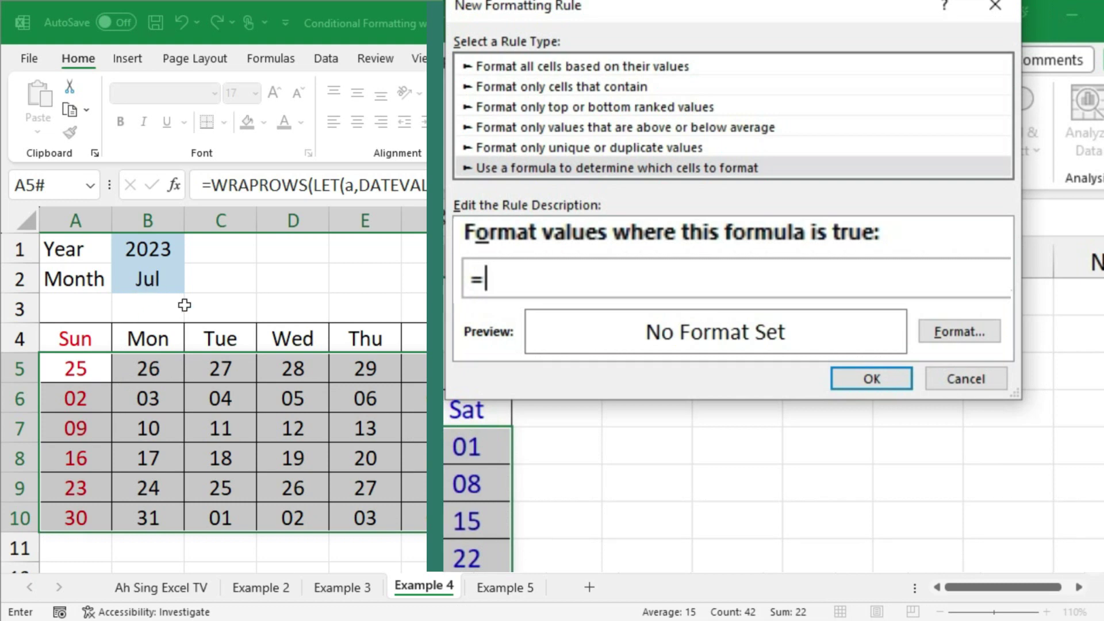
# Enter the first part of the rule formula, =month(A5)<>month(1&B2, comparing each date's month with the chosen month.
pyautogui.write('=month')
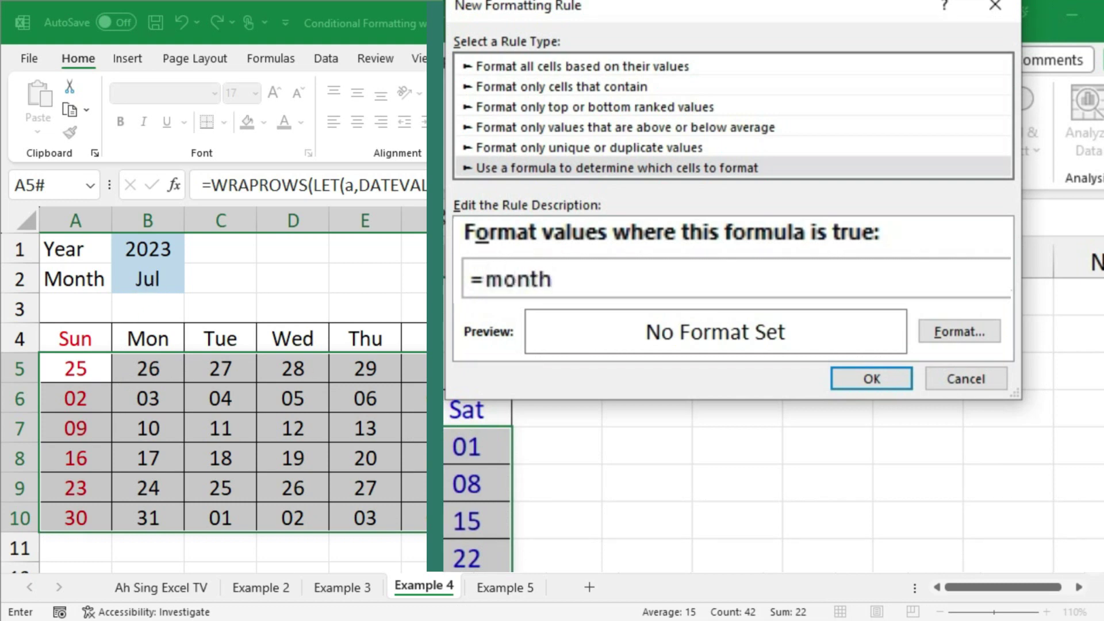
pyautogui.write('(A5)<>')
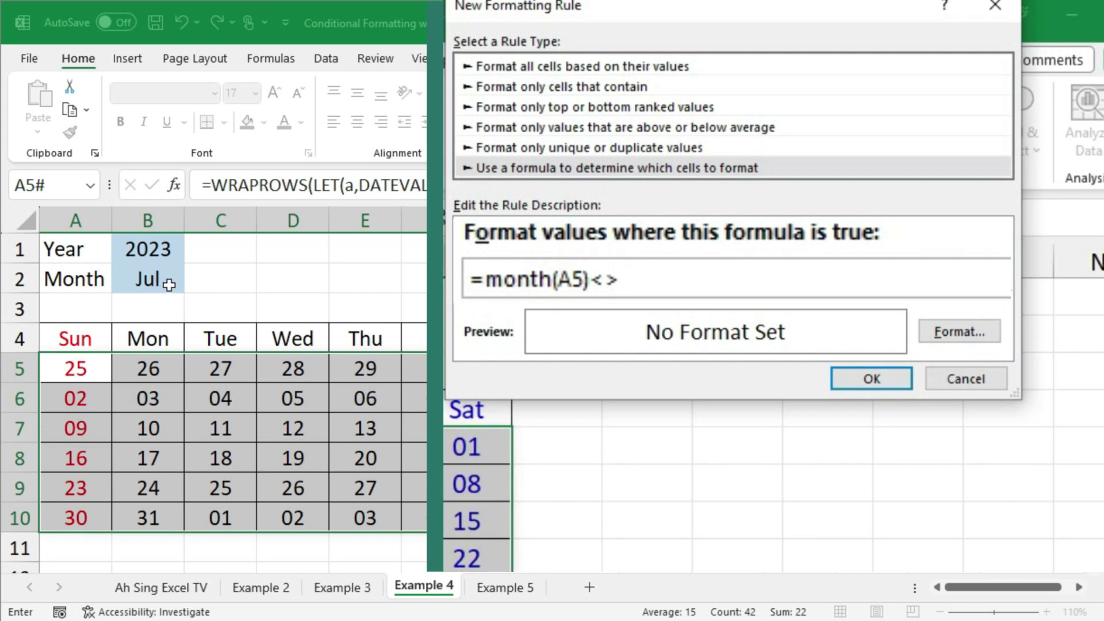
pyautogui.write('month(')
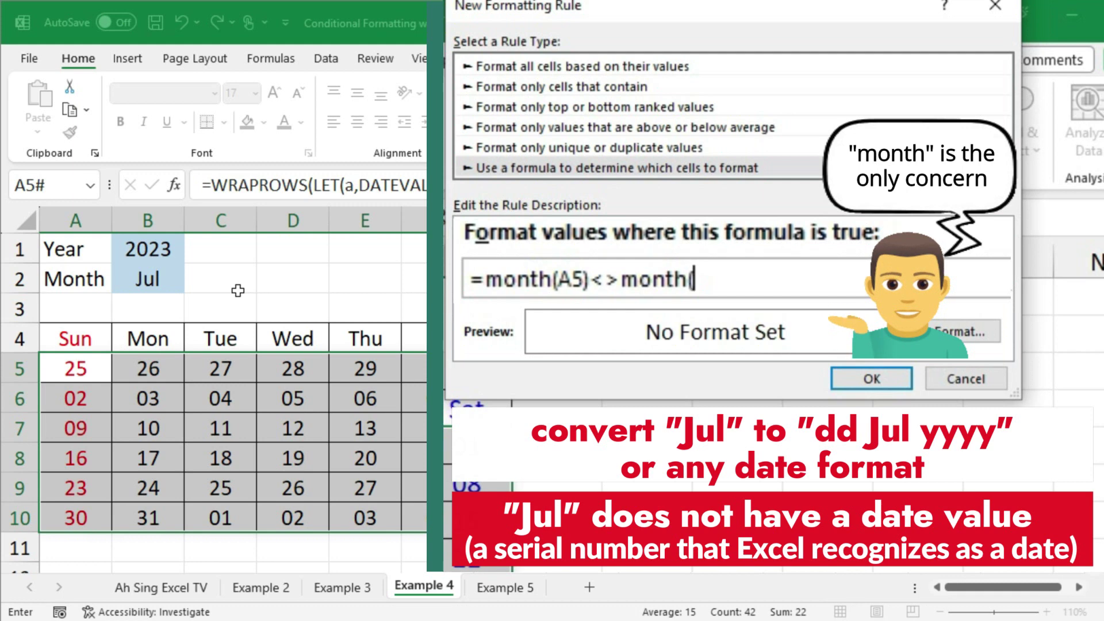
pyautogui.write('1')
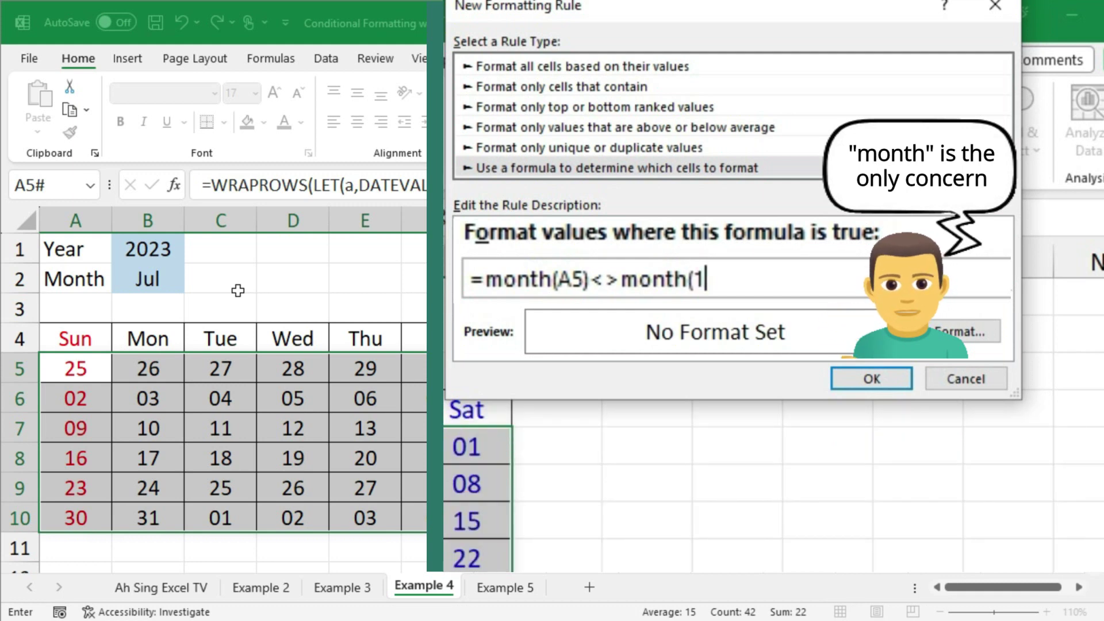
pyautogui.write('&')
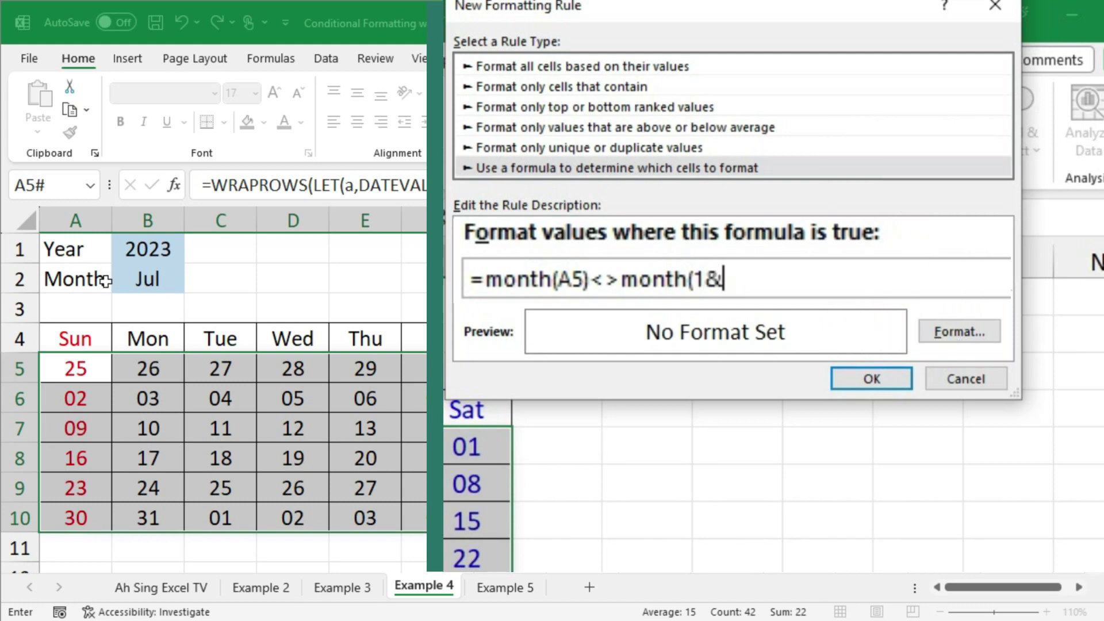
pyautogui.write('B2')
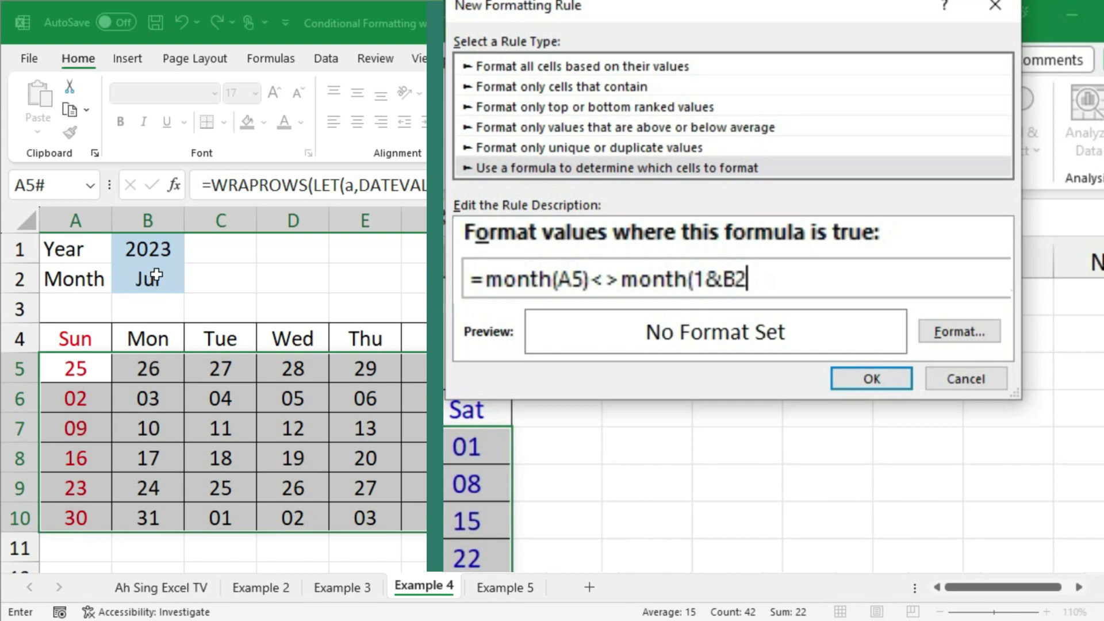
# Make the B2 reference absolute and complete the rule formula as =month(A5)<>month(1&$B$2&2023).
pyautogui.click(724, 279)
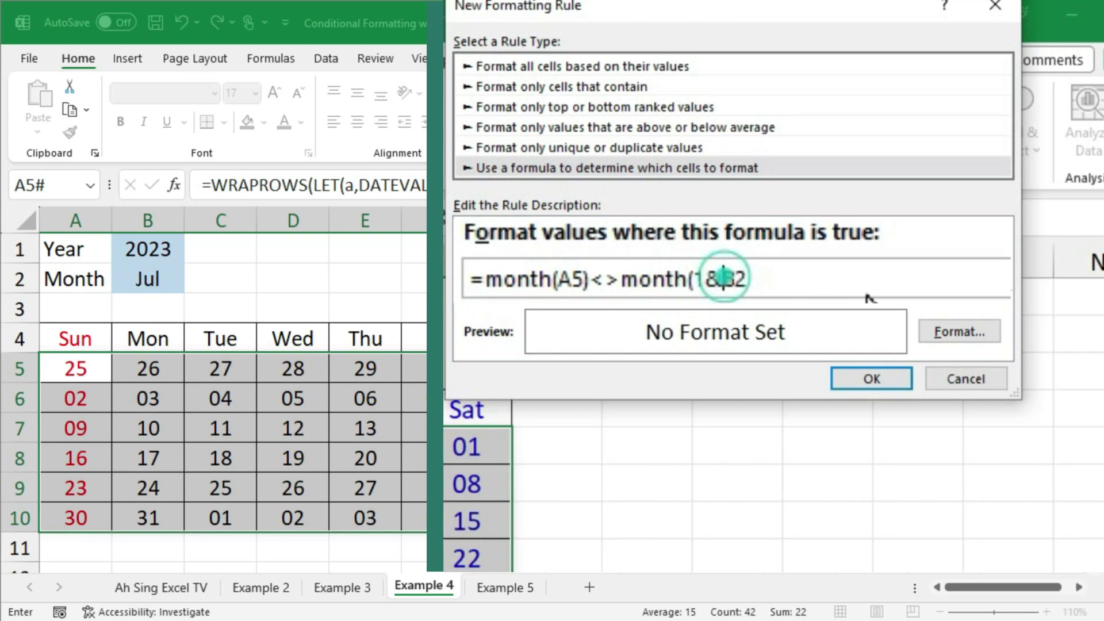
pyautogui.write('$')
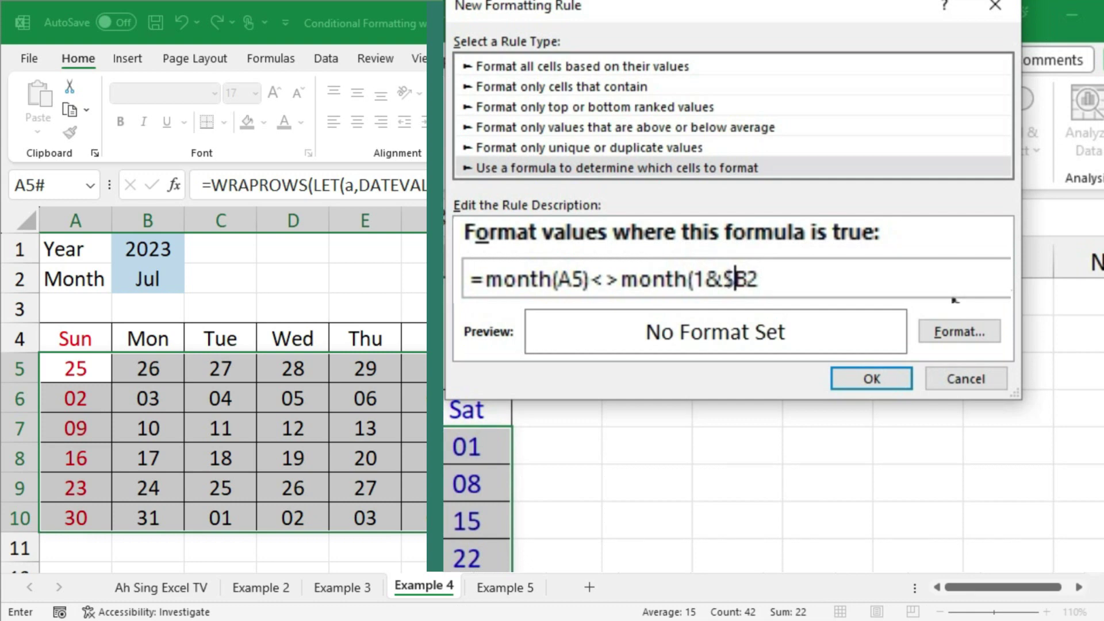
pyautogui.click(749, 279)
pyautogui.write('$')
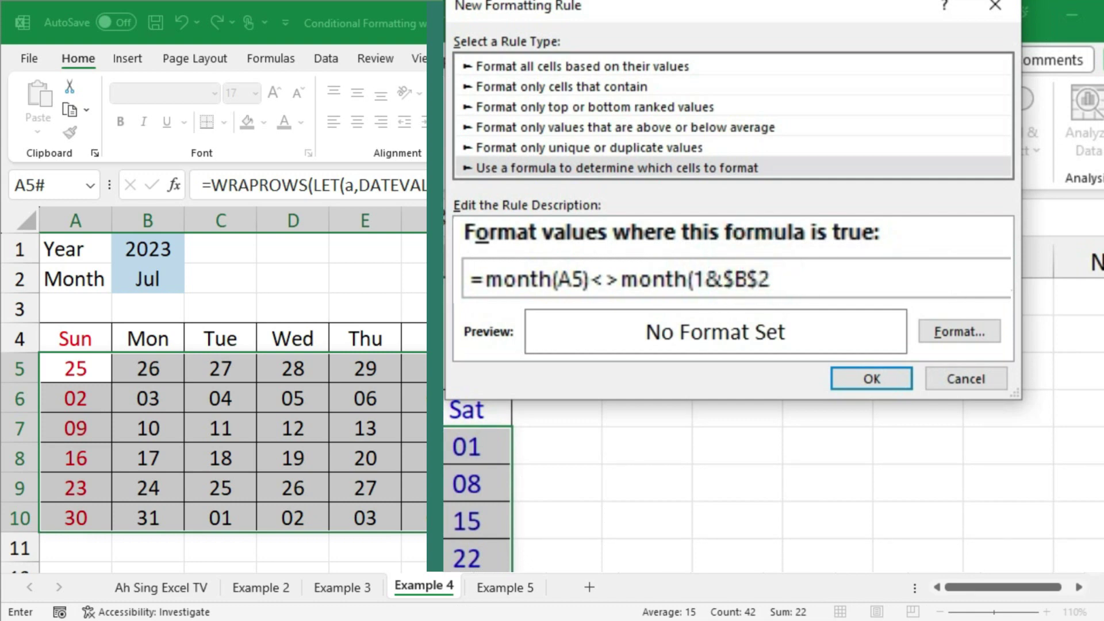
pyautogui.click(820, 282)
pyautogui.click(756, 272)
pyautogui.click(833, 277)
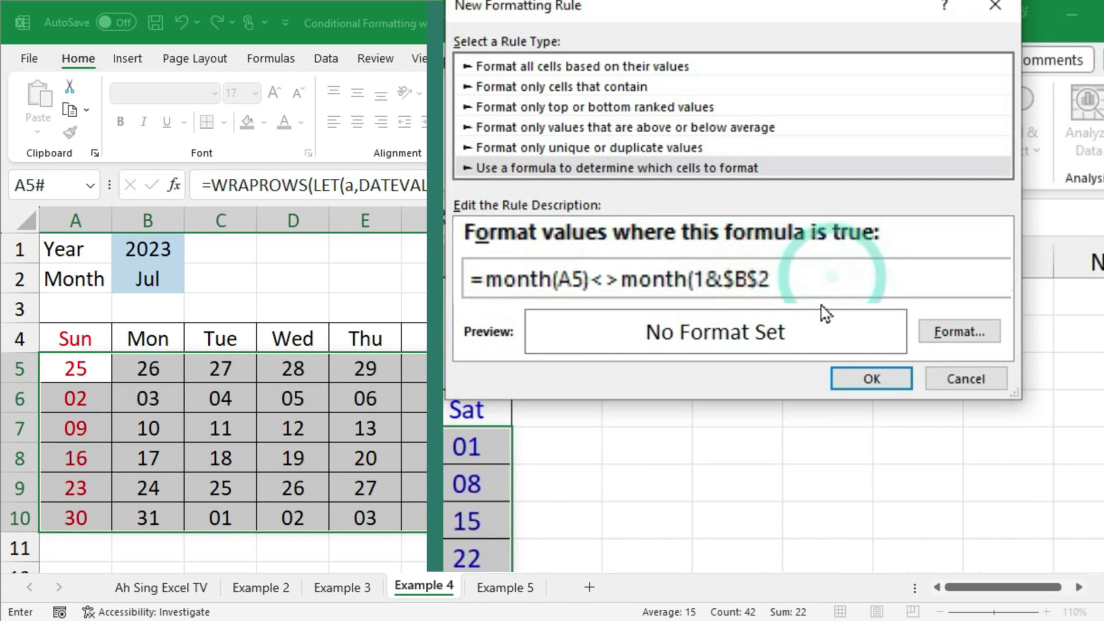
pyautogui.write('&')
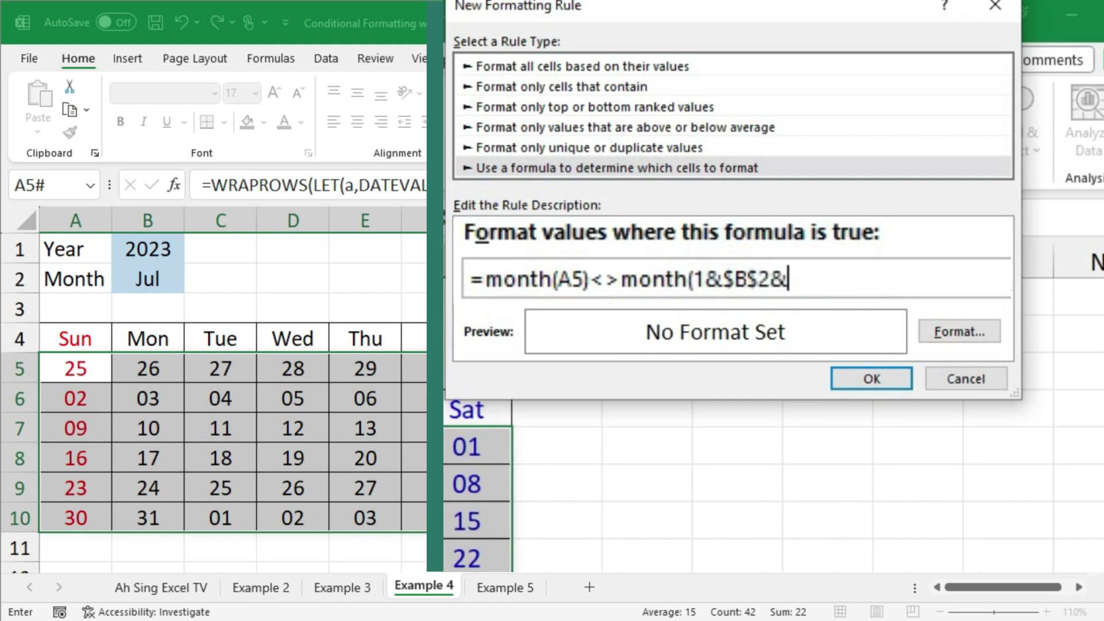
pyautogui.write('2023')
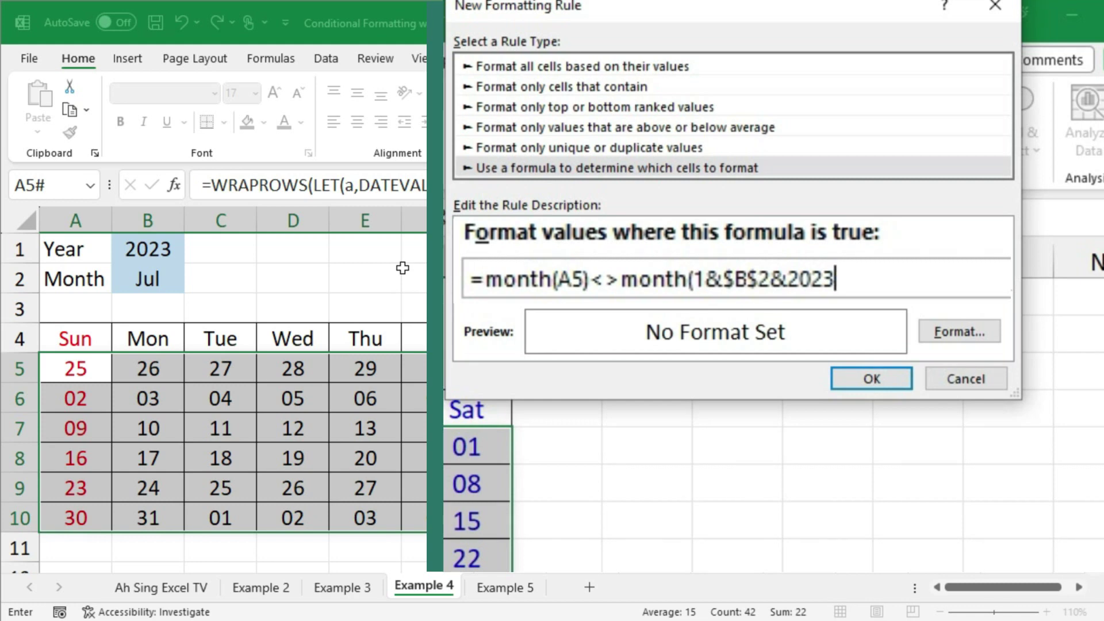
pyautogui.write(')')
# Format the rule with a grey font colour and a light grey fill, and apply it to the calendar.
pyautogui.click(951, 336)
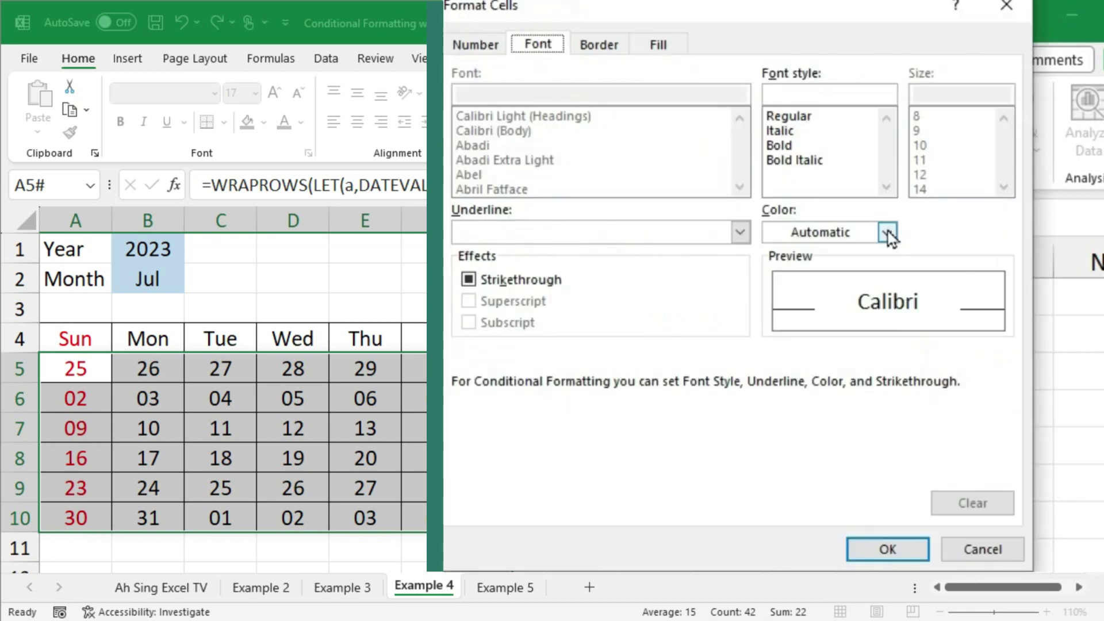
pyautogui.click(889, 233)
pyautogui.click(888, 397)
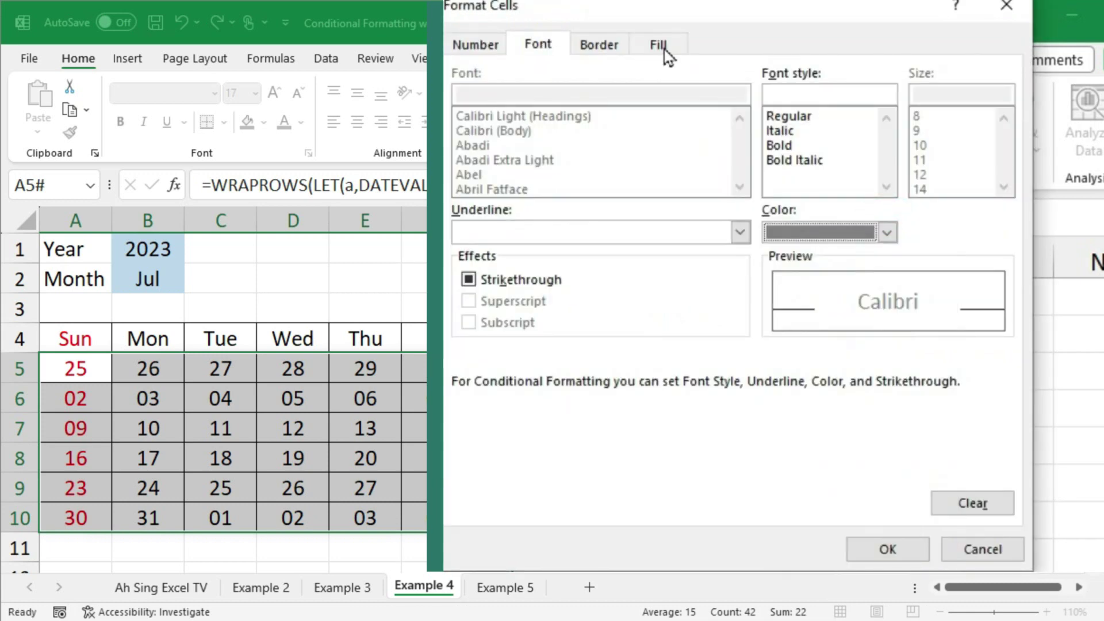
pyautogui.click(663, 46)
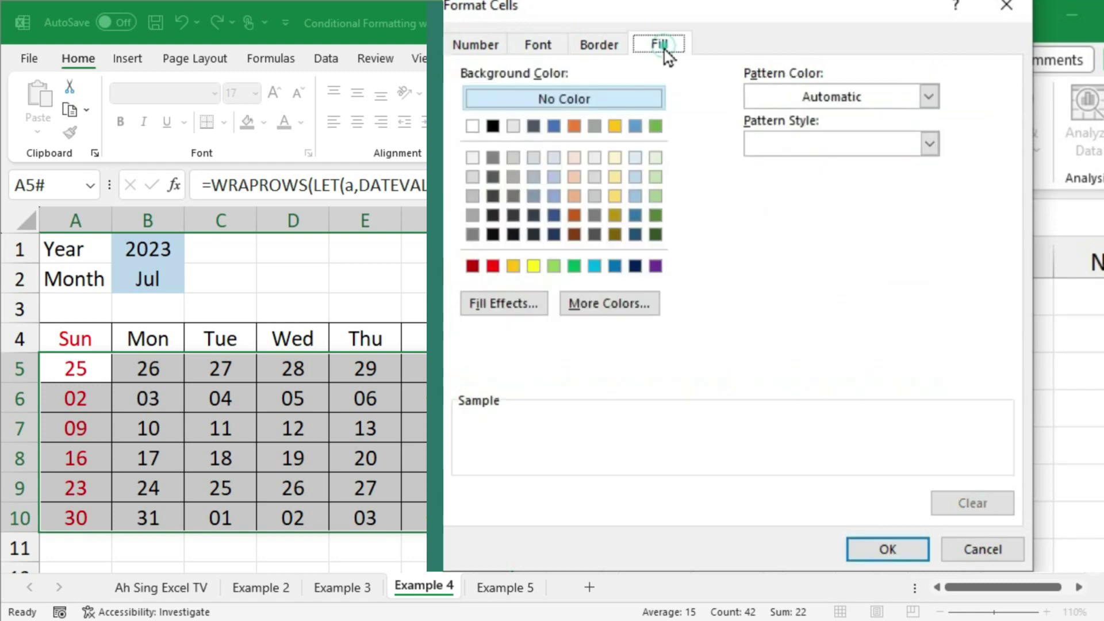
pyautogui.click(473, 176)
pyautogui.click(888, 549)
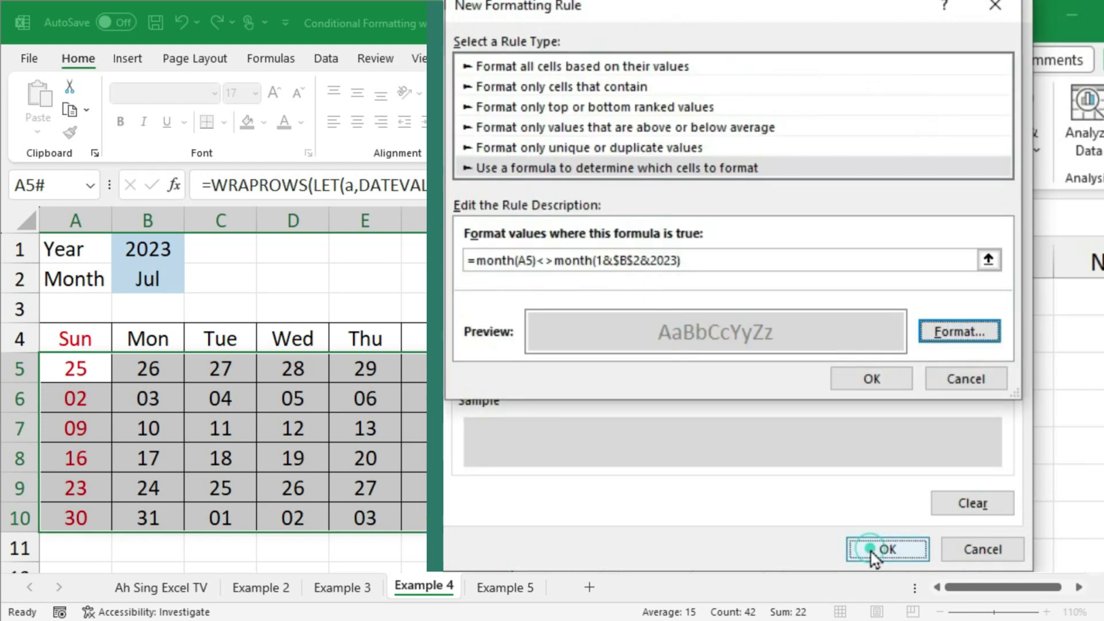
pyautogui.click(869, 379)
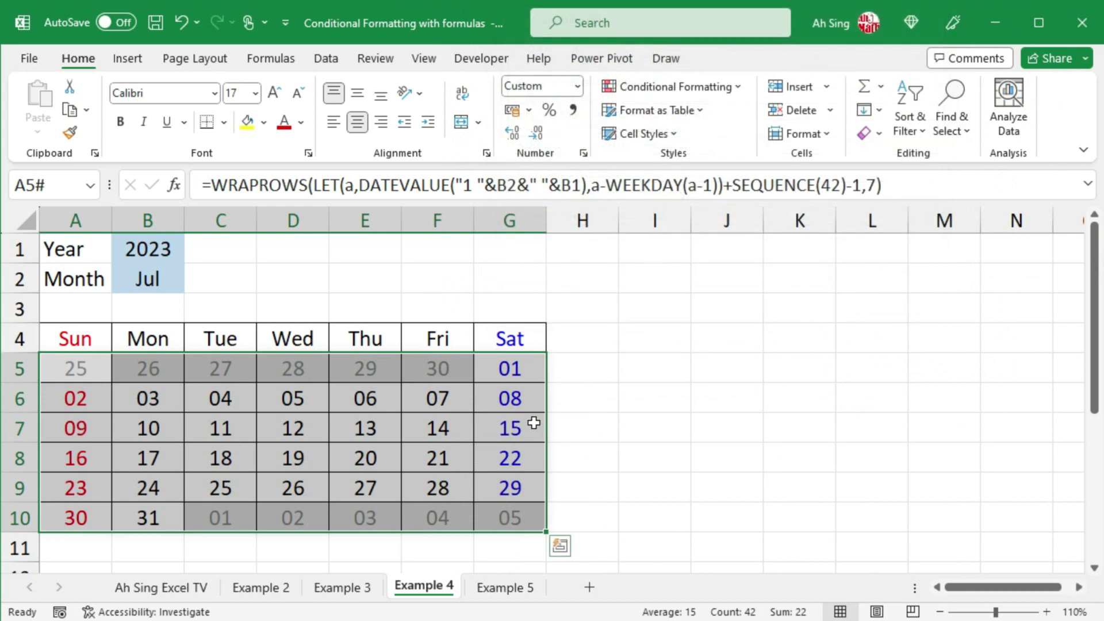
# Change the month in cell B2 to May to test the calendar's conditional formatting.
pyautogui.click(527, 451)
pyautogui.click(173, 281)
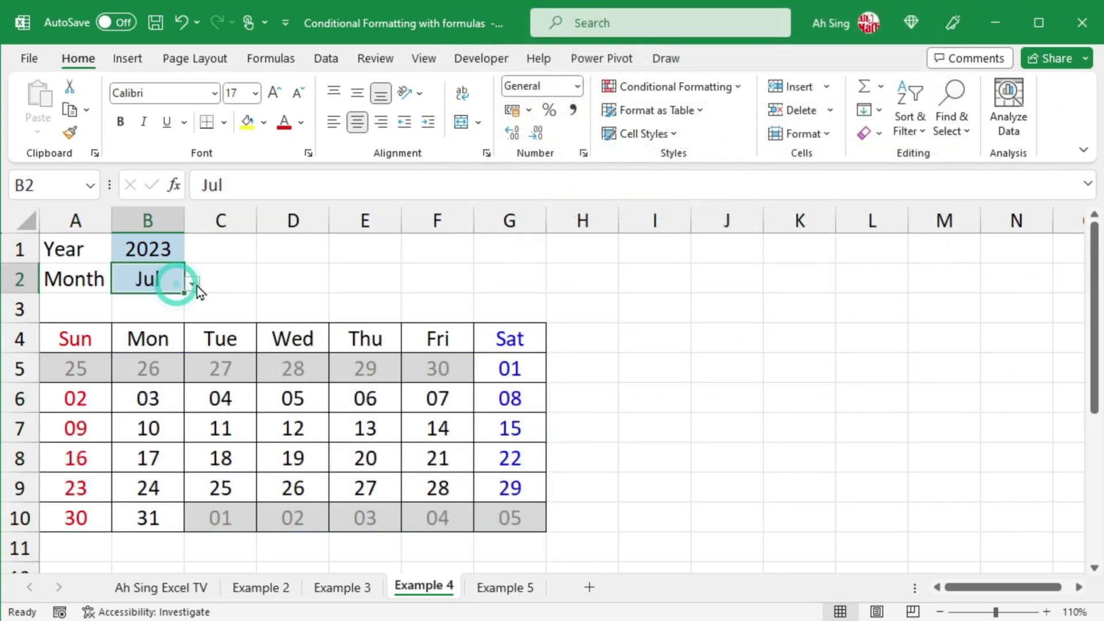
pyautogui.click(193, 283)
pyautogui.click(163, 319)
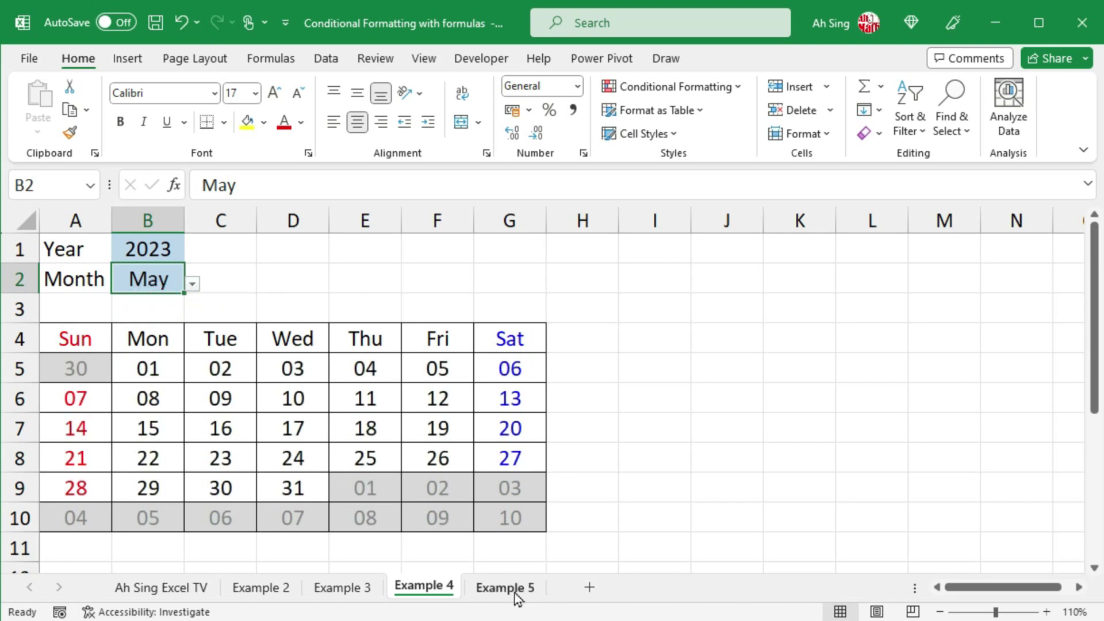
# Select the data rows A2:F11 on the Example 5 sheet and start a new formula-based conditional formatting rule.
pyautogui.click(505, 588)
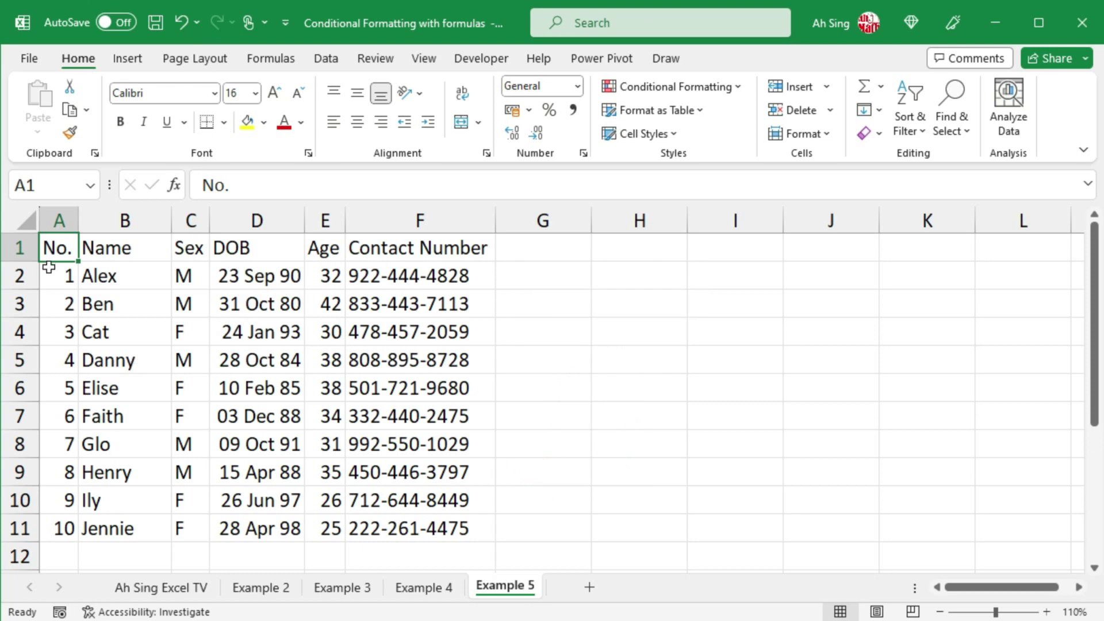
pyautogui.moveTo(49, 270); pyautogui.dragTo(432, 525)
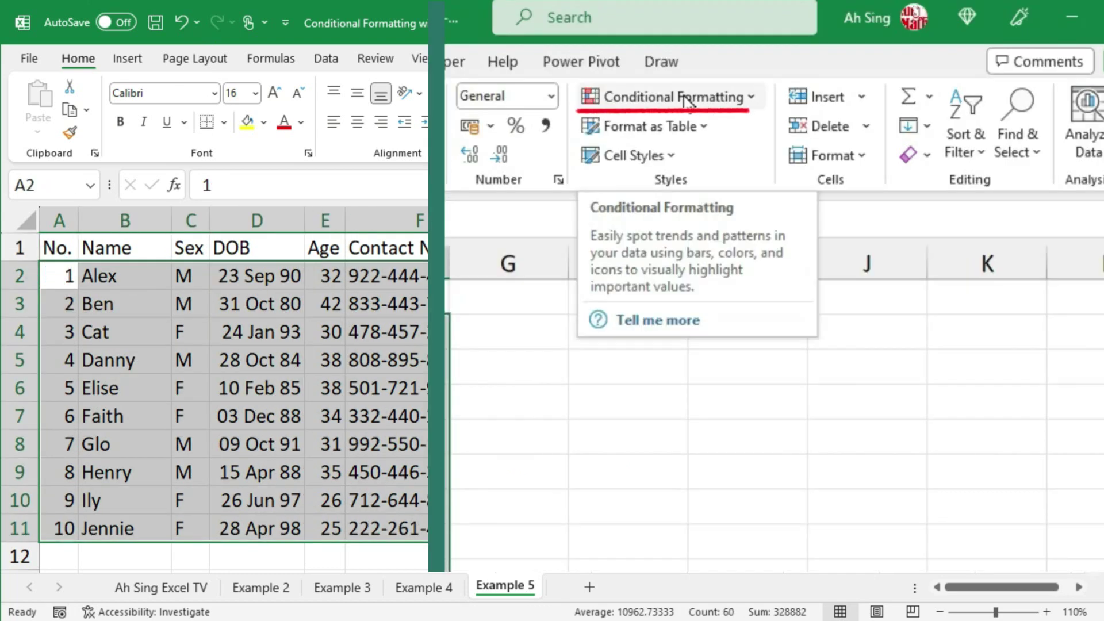
pyautogui.click(688, 101)
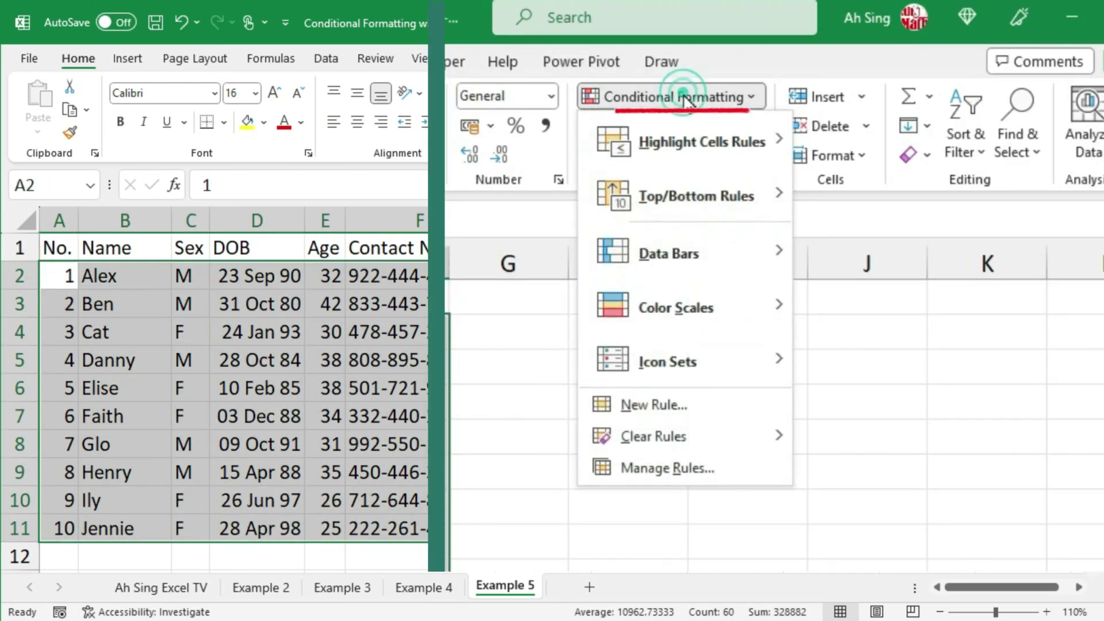
pyautogui.click(652, 402)
pyautogui.click(590, 172)
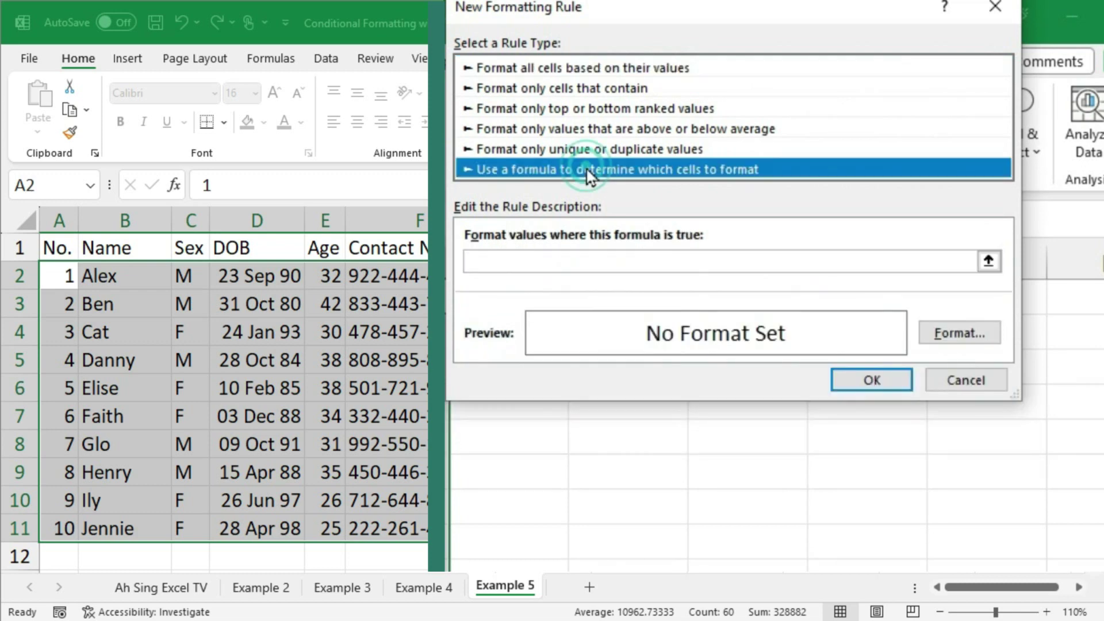
pyautogui.click(550, 262)
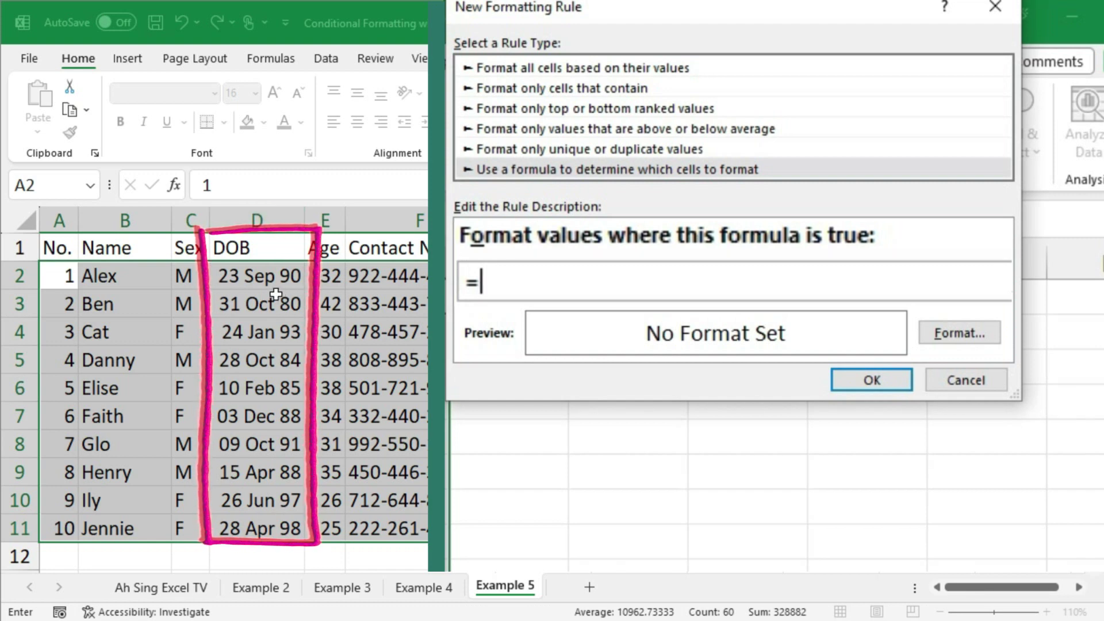
# Begin the rule formula with the DATE function, using the current year as its year argument: =date(year(now()),.
pyautogui.write('date')
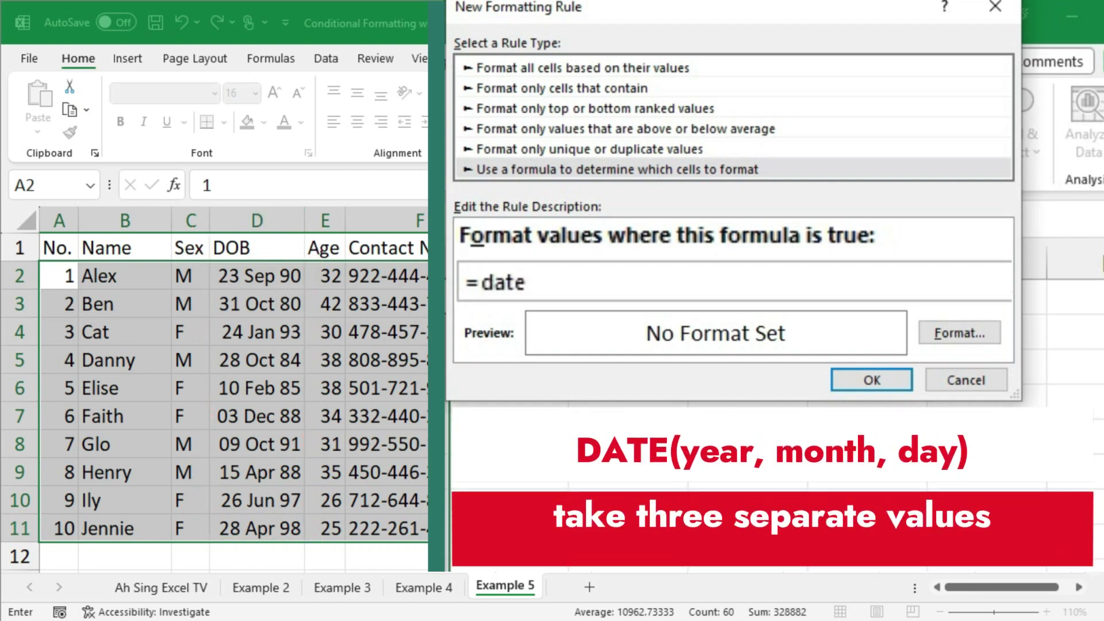
pyautogui.write('(')
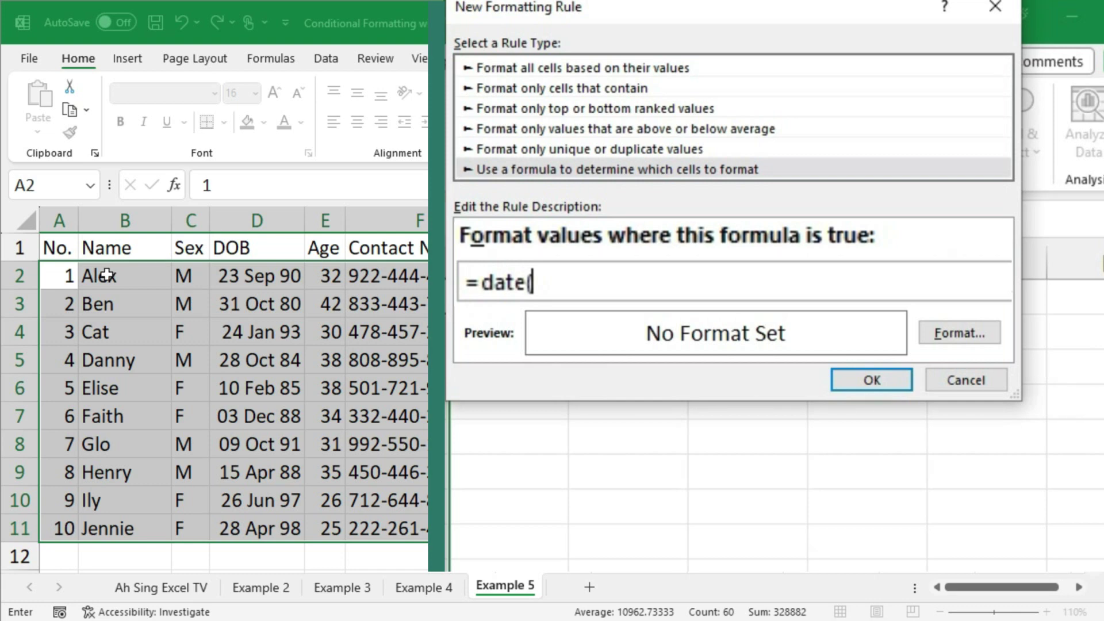
pyautogui.write('yea')
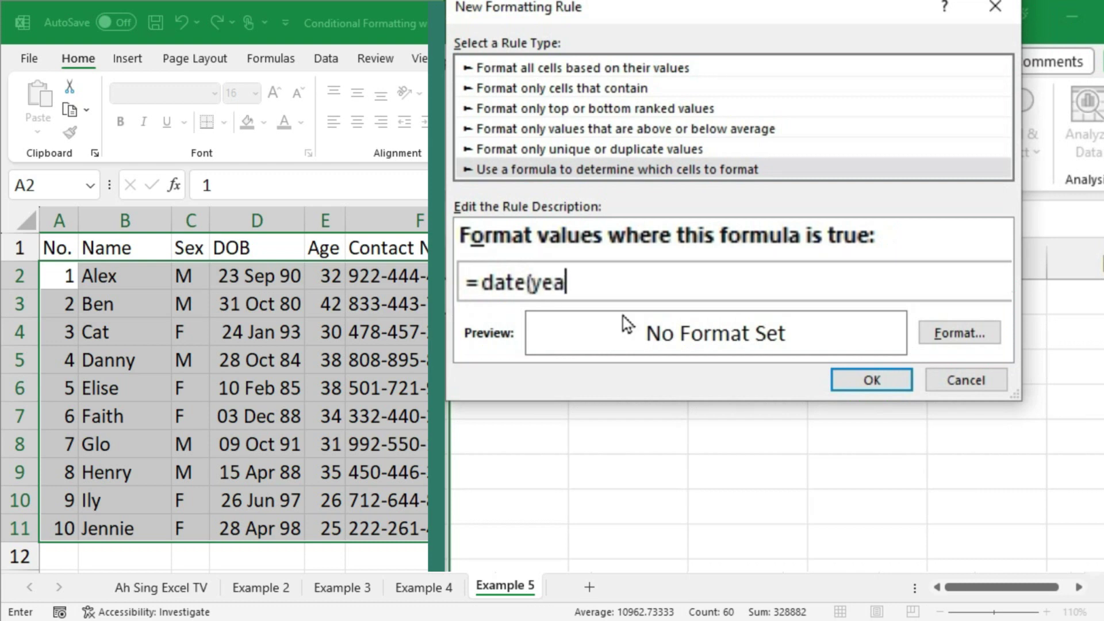
pyautogui.write('r(now(')
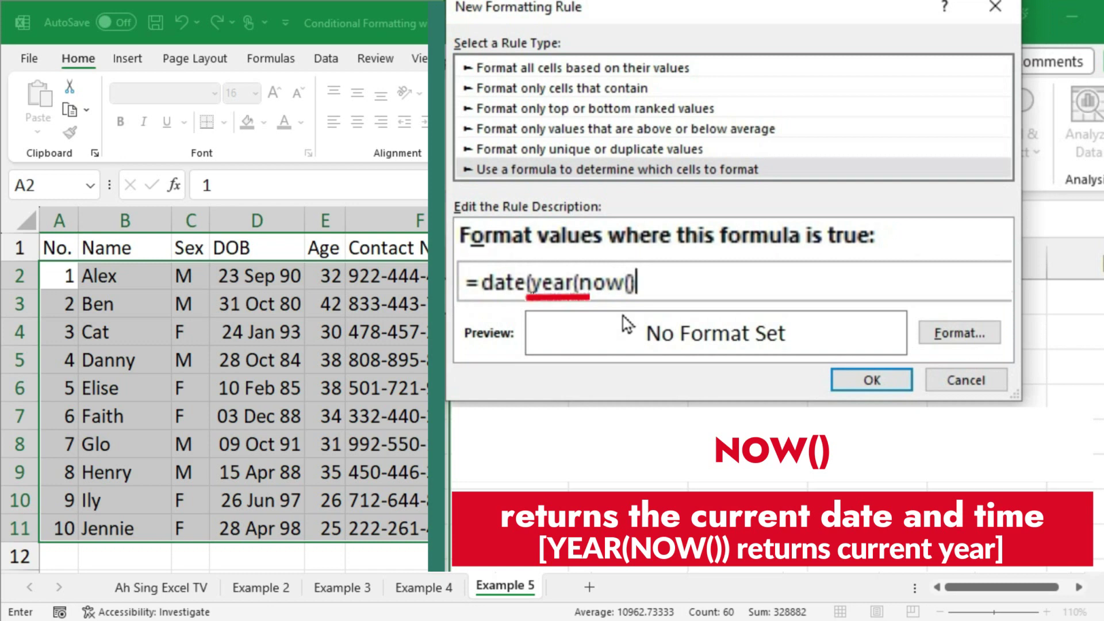
pyautogui.write(')')
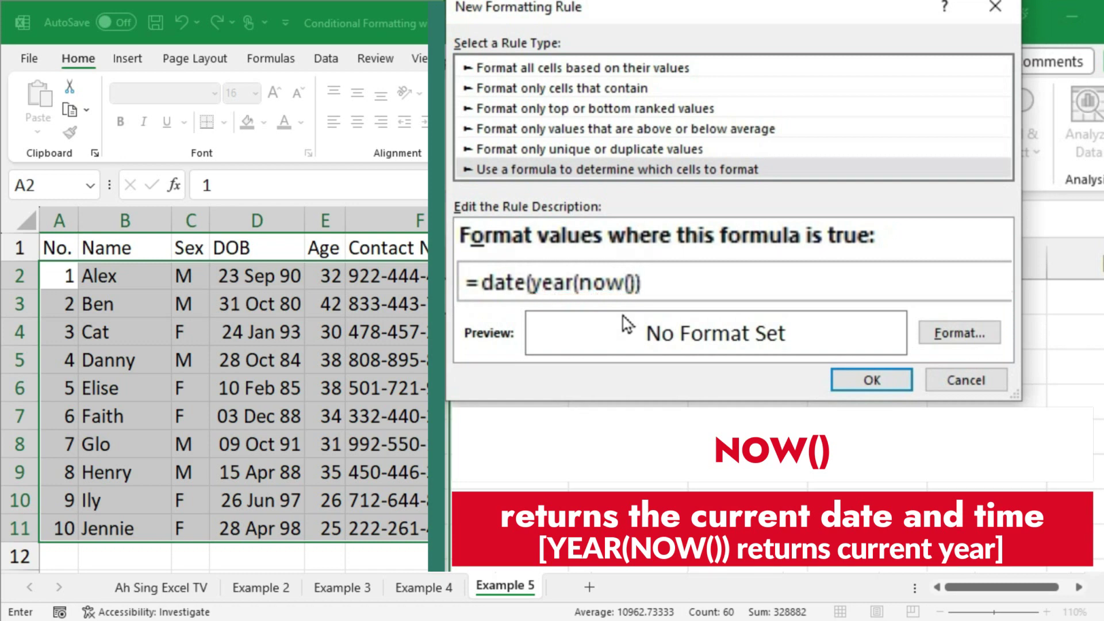
pyautogui.write(',')
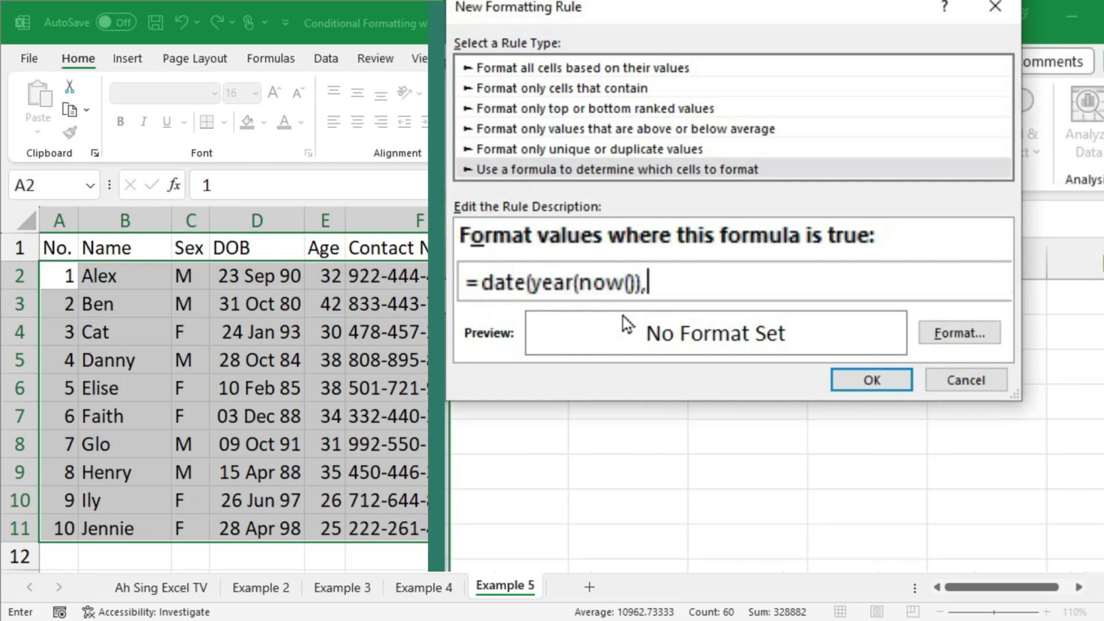
# Add the column-locked D2 month and day and the comparison, completing =date(year(now()),month($D2),day($D2))>now().
pyautogui.write('month(')
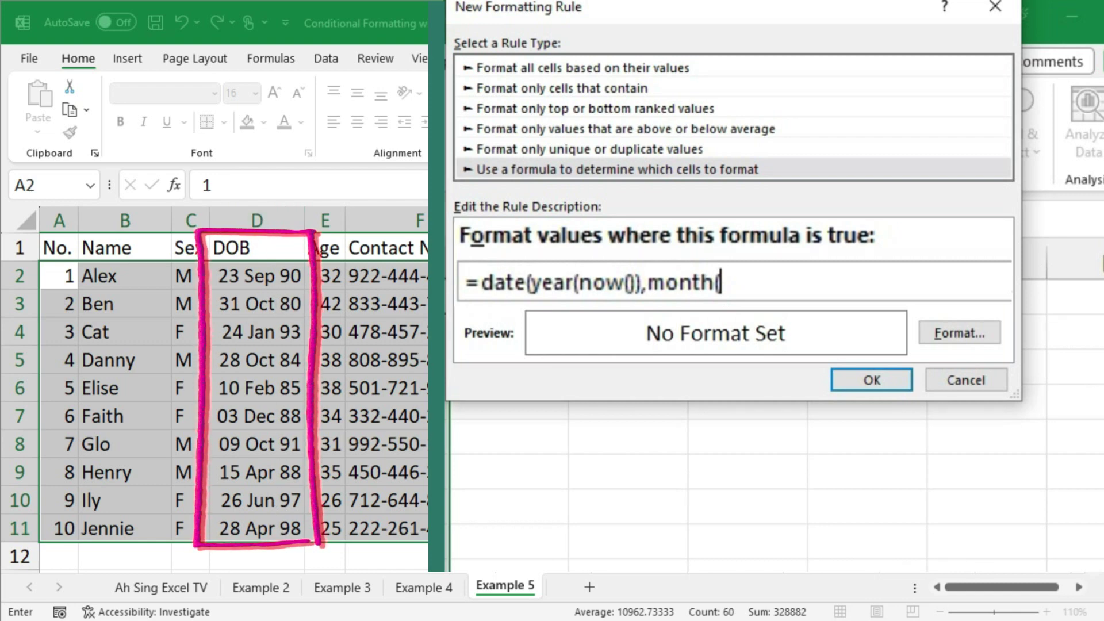
pyautogui.write('$D')
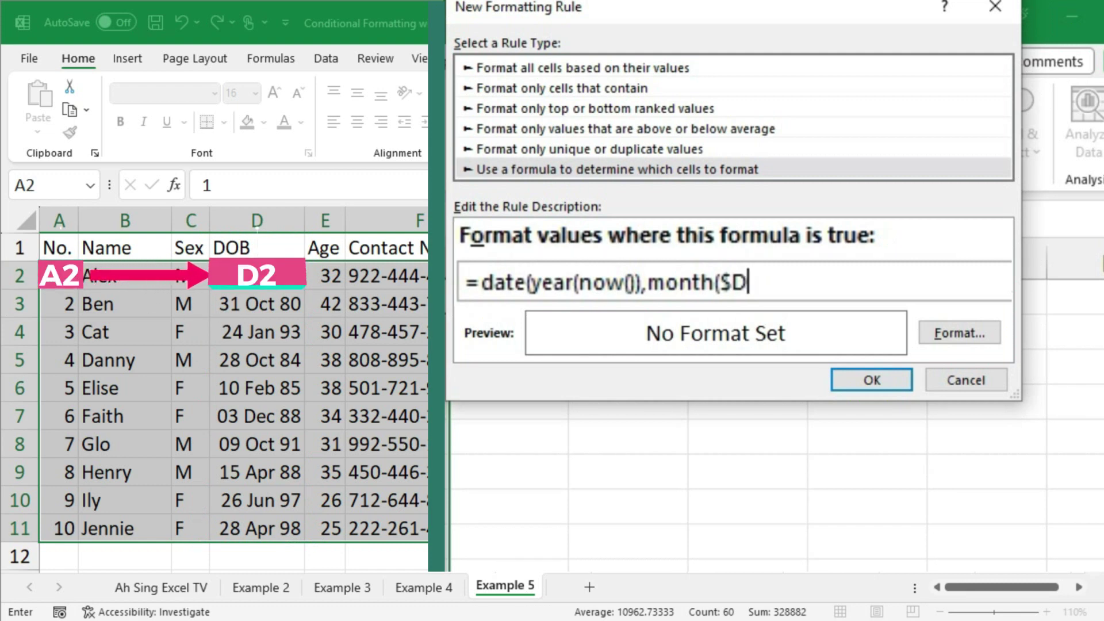
pyautogui.write('2),')
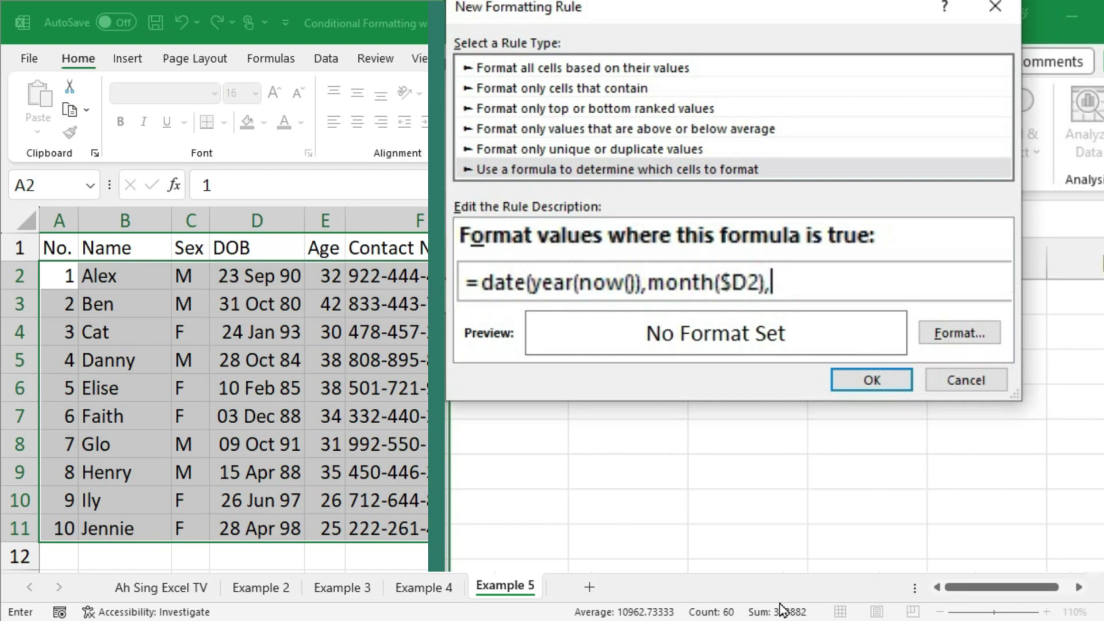
pyautogui.write('day')
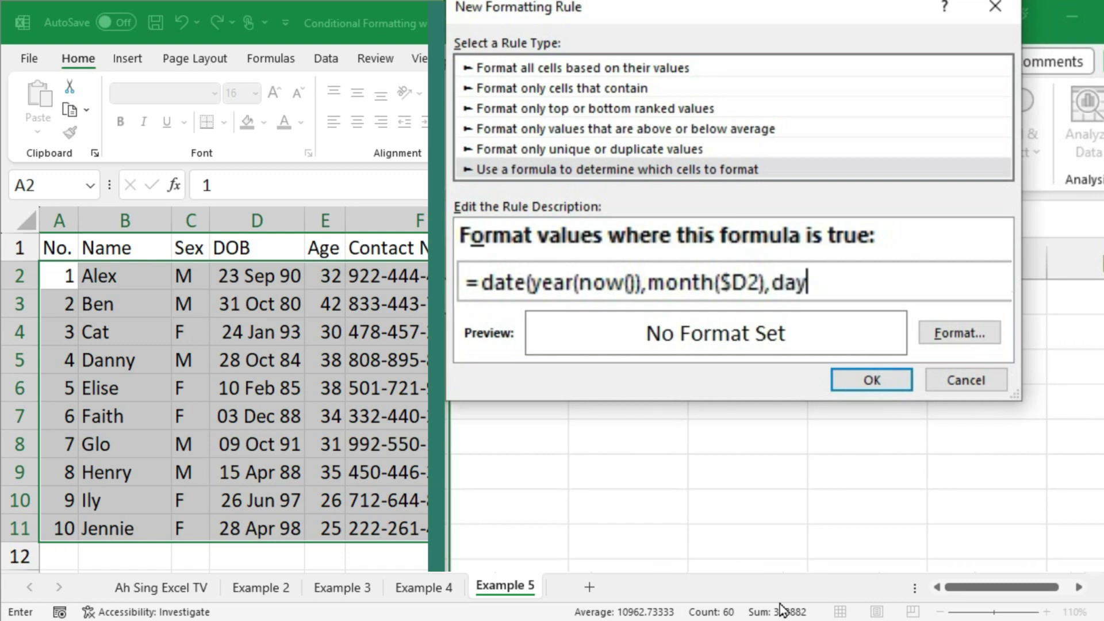
pyautogui.write('($')
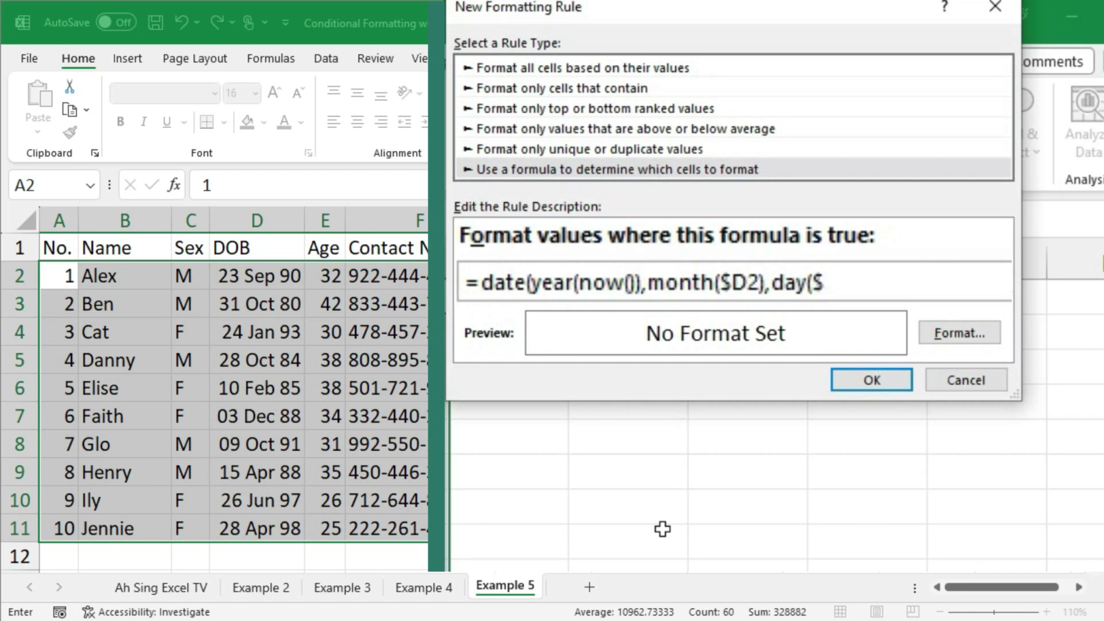
pyautogui.write('D2)')
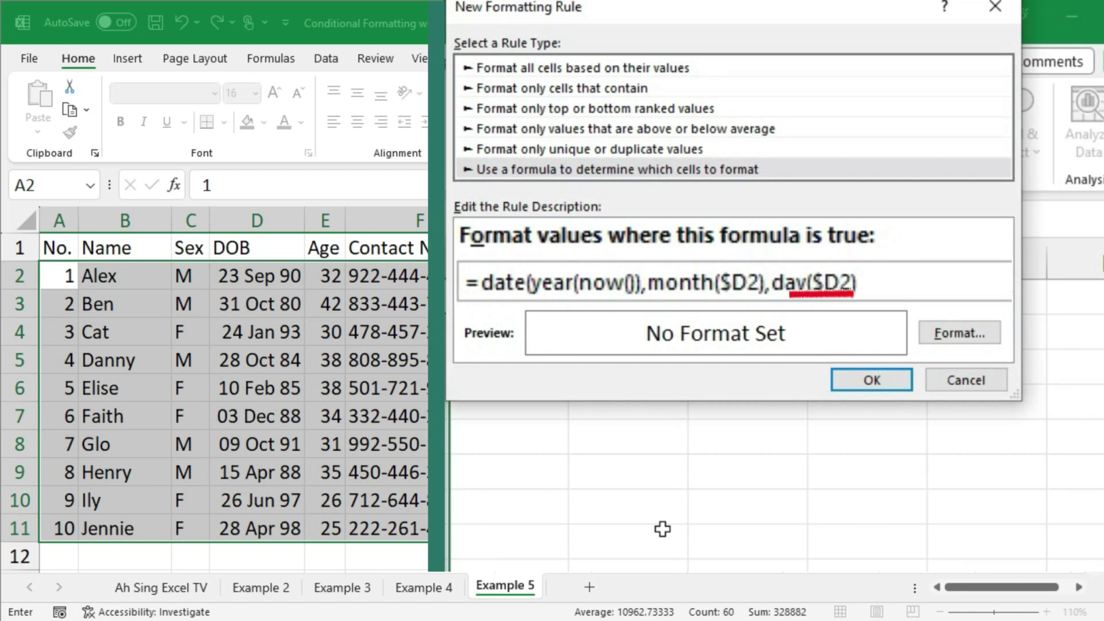
pyautogui.write(')')
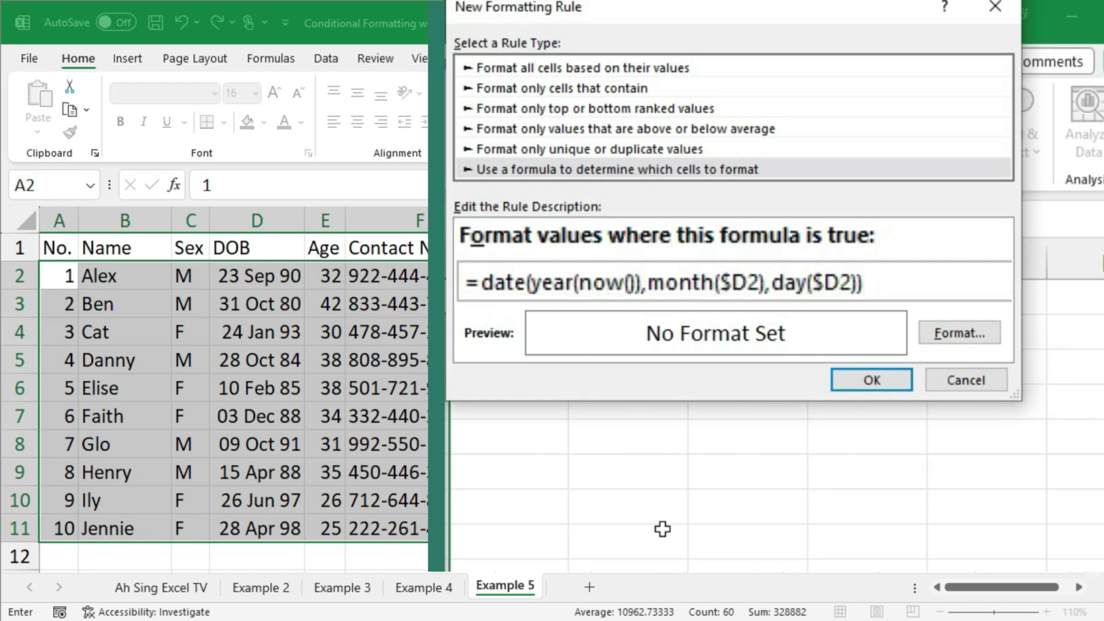
pyautogui.write('>now()')
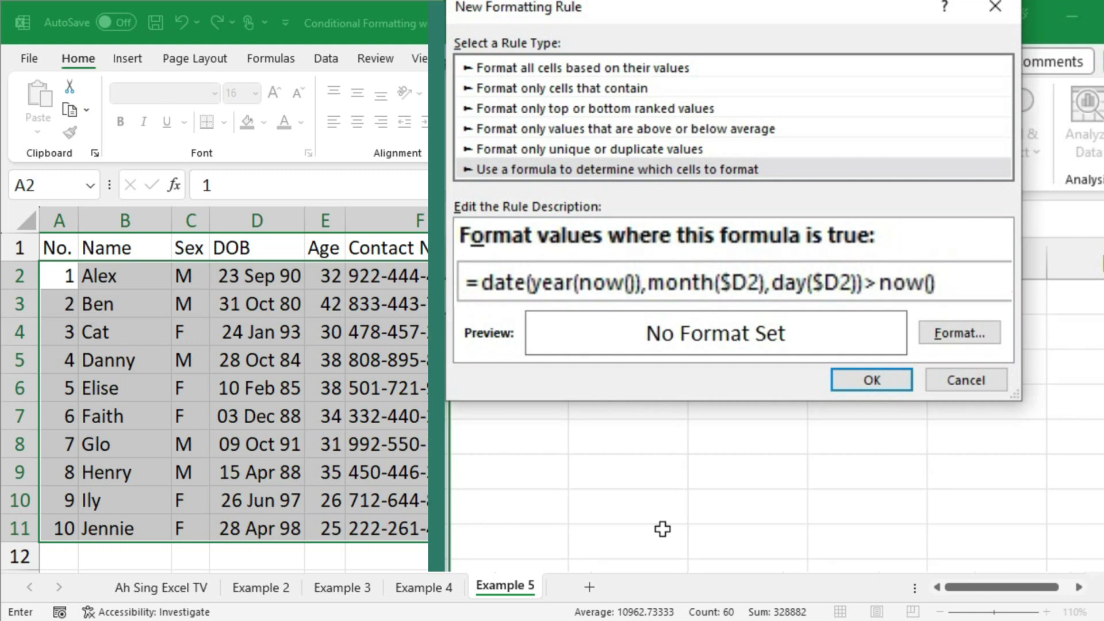
# Format the rule with a light blue fill and a dark blue font colour, and apply it to the data rows.
pyautogui.click(950, 335)
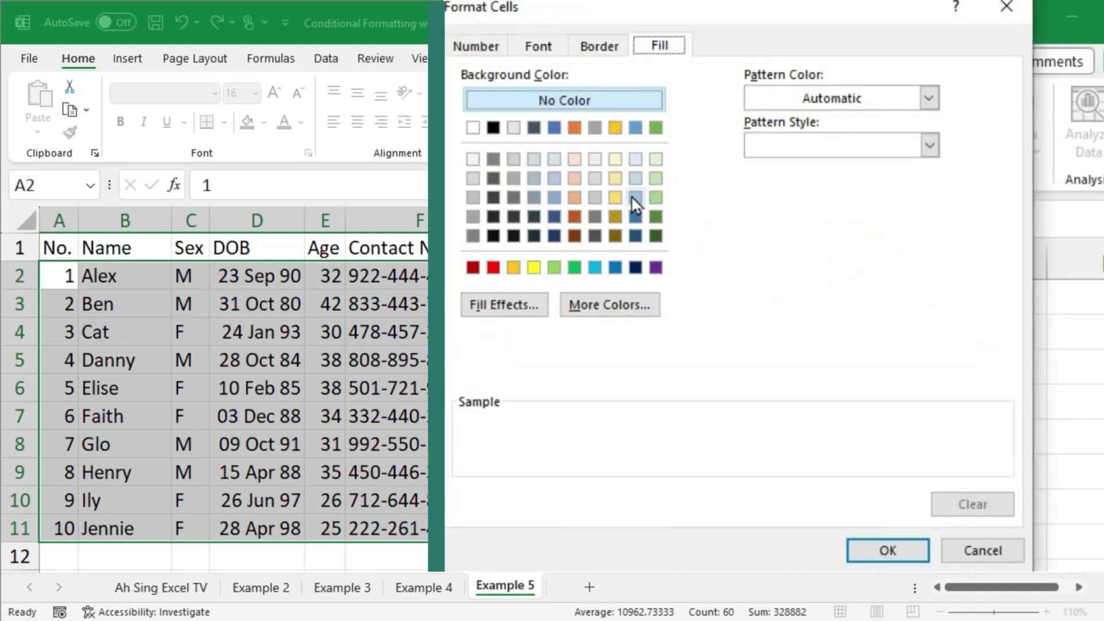
pyautogui.click(635, 197)
pyautogui.click(537, 46)
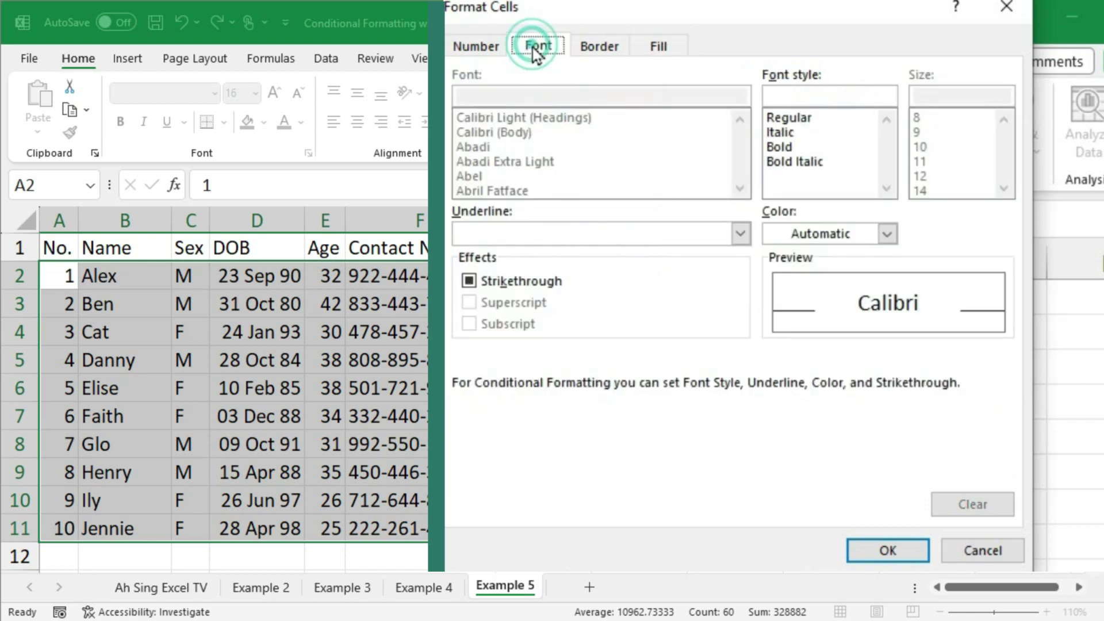
pyautogui.click(888, 235)
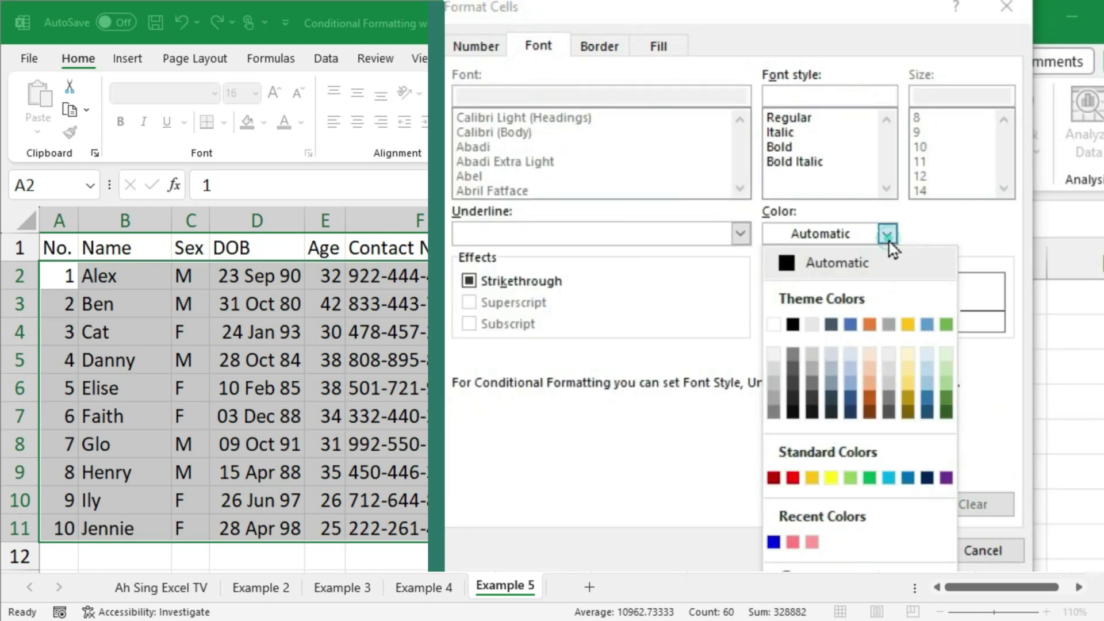
pyautogui.click(771, 544)
pyautogui.click(892, 550)
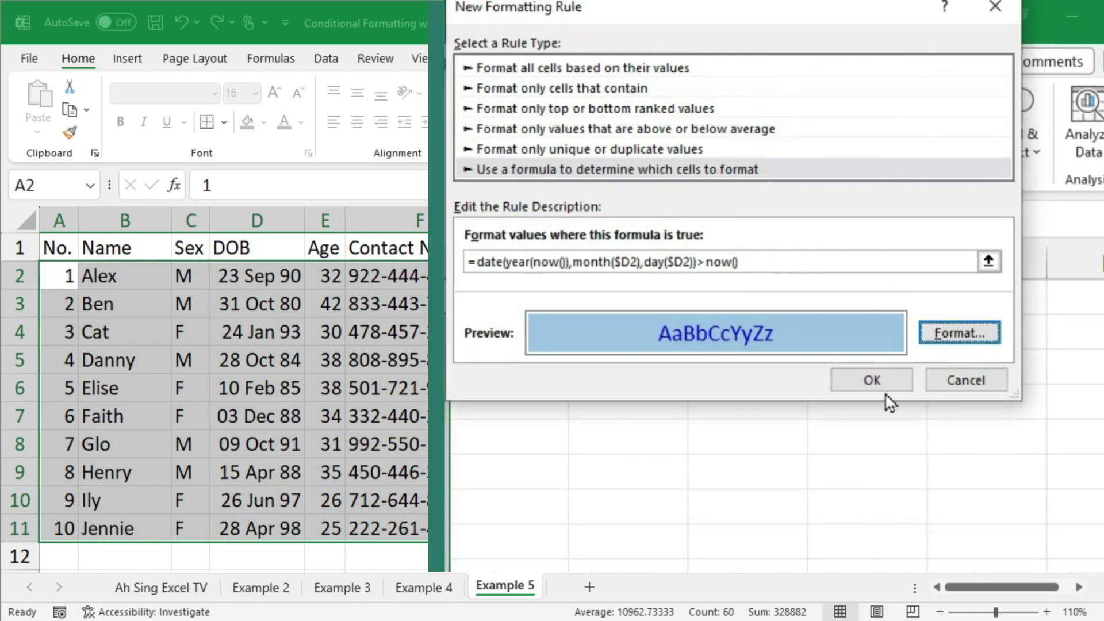
pyautogui.click(884, 386)
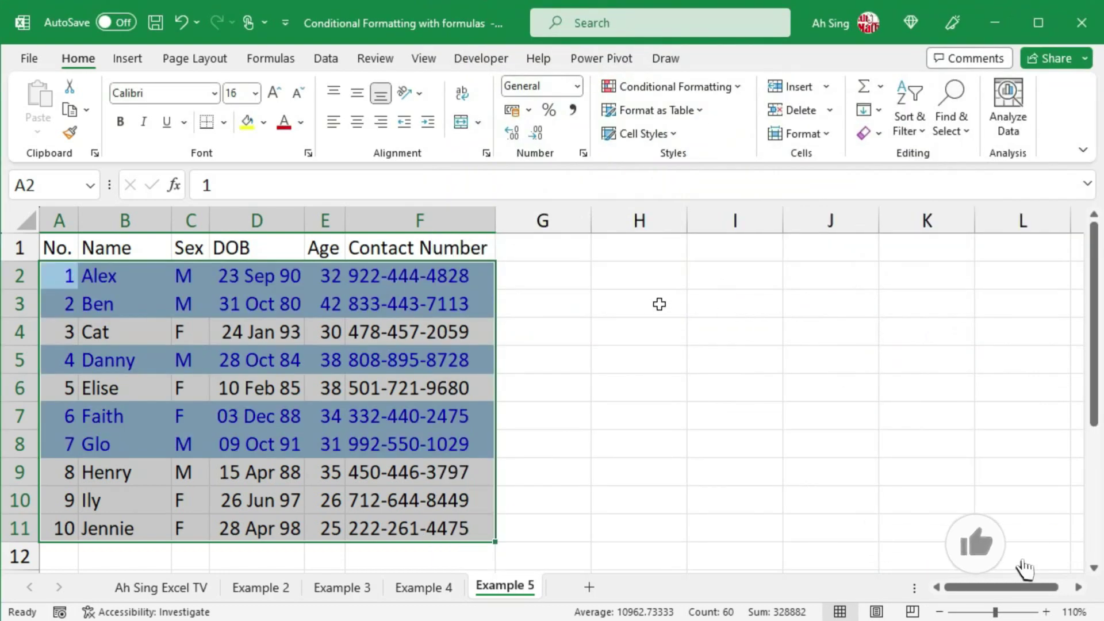
pyautogui.click(349, 366)
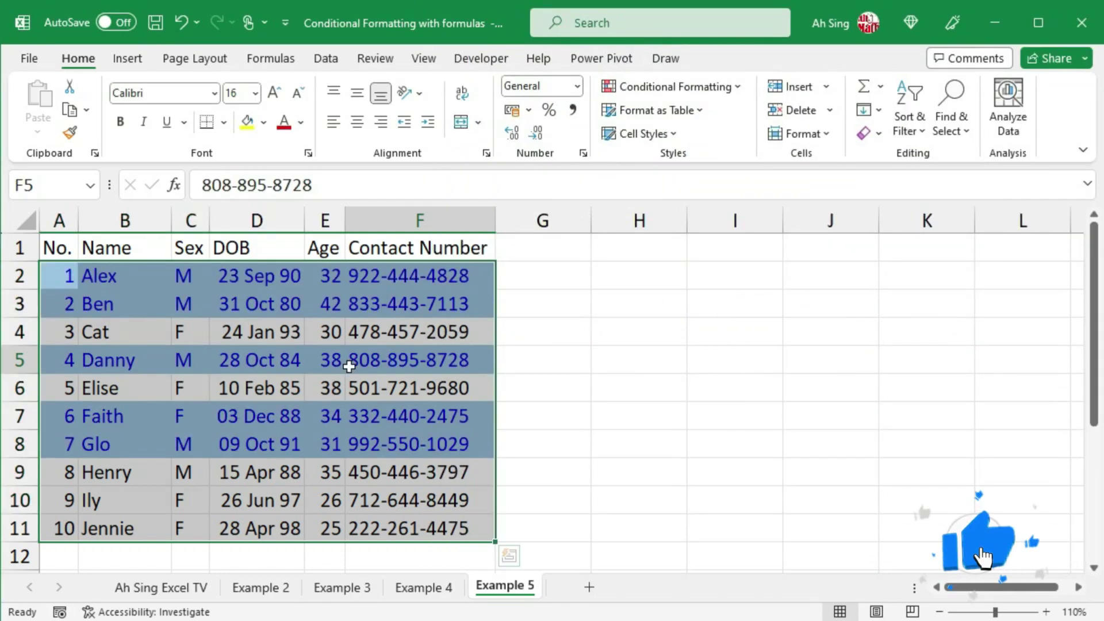
pyautogui.click(338, 451)
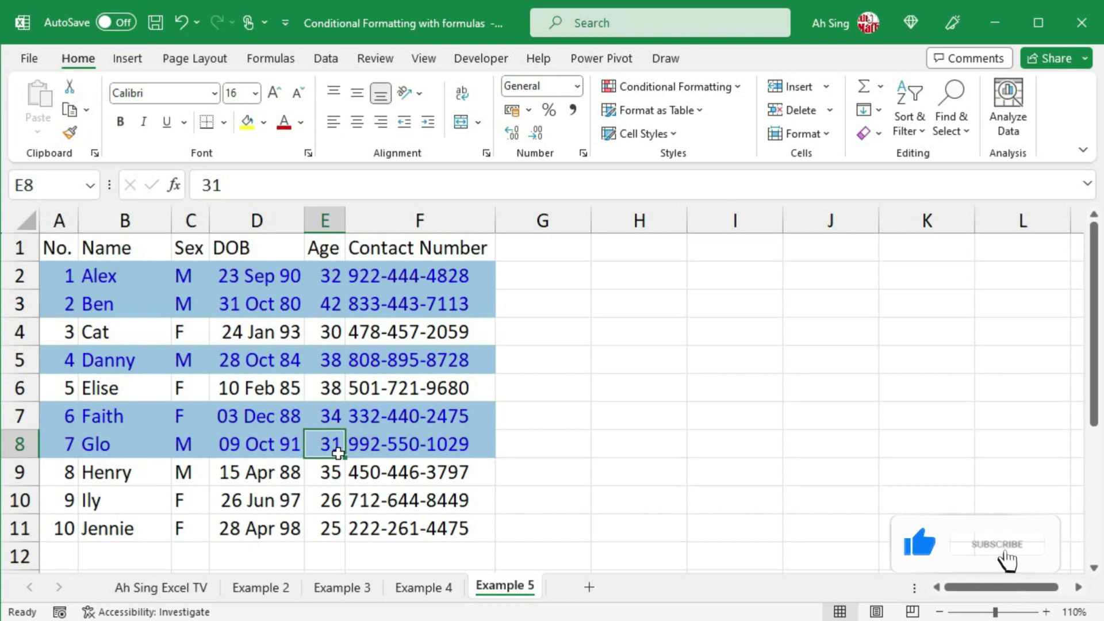
# Replace the date of birth in cell D2 with a January date to test the conditional formatting.
pyautogui.click(265, 277)
pyautogui.write('1/1/')
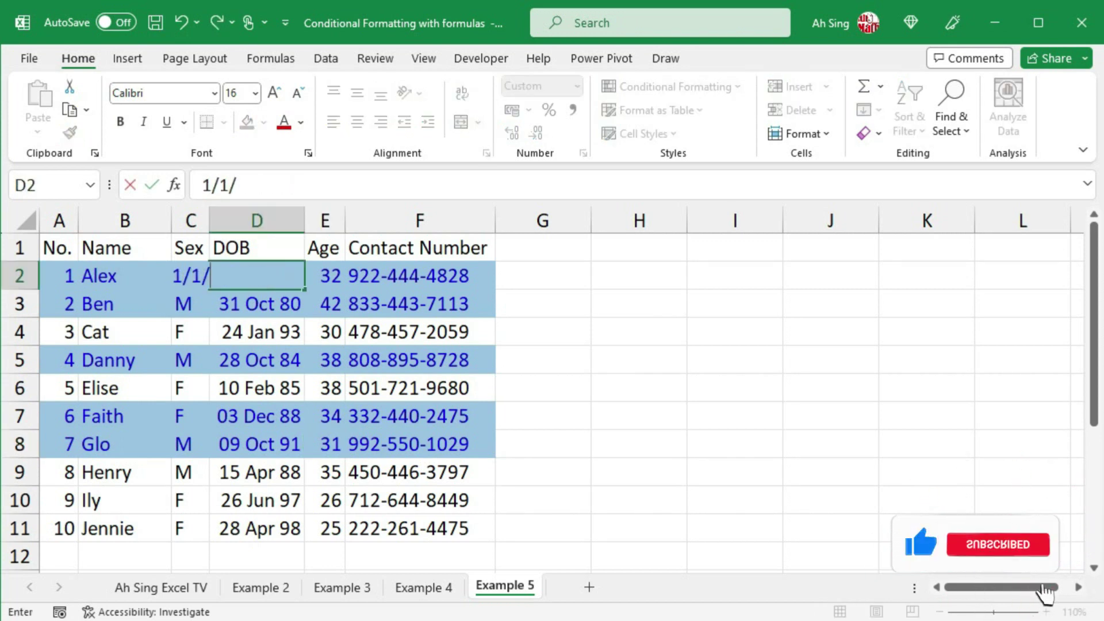
pyautogui.write('98')
pyautogui.press('Return')
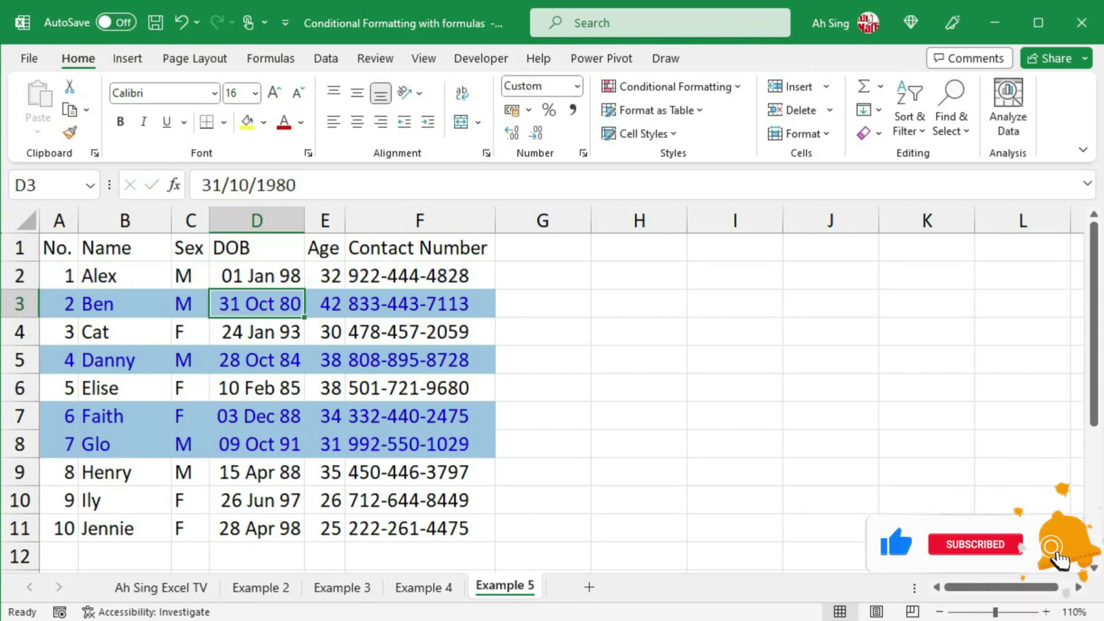